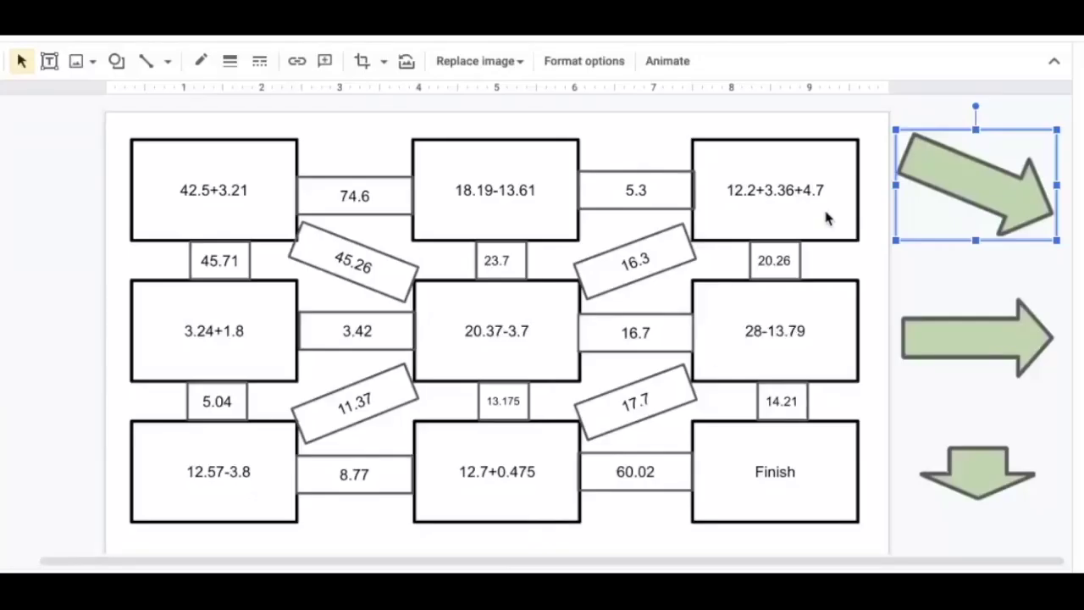
Step: Place the green arrows onto the 45.26, 13.175 and 60.02 answer boxes
click(911, 257)
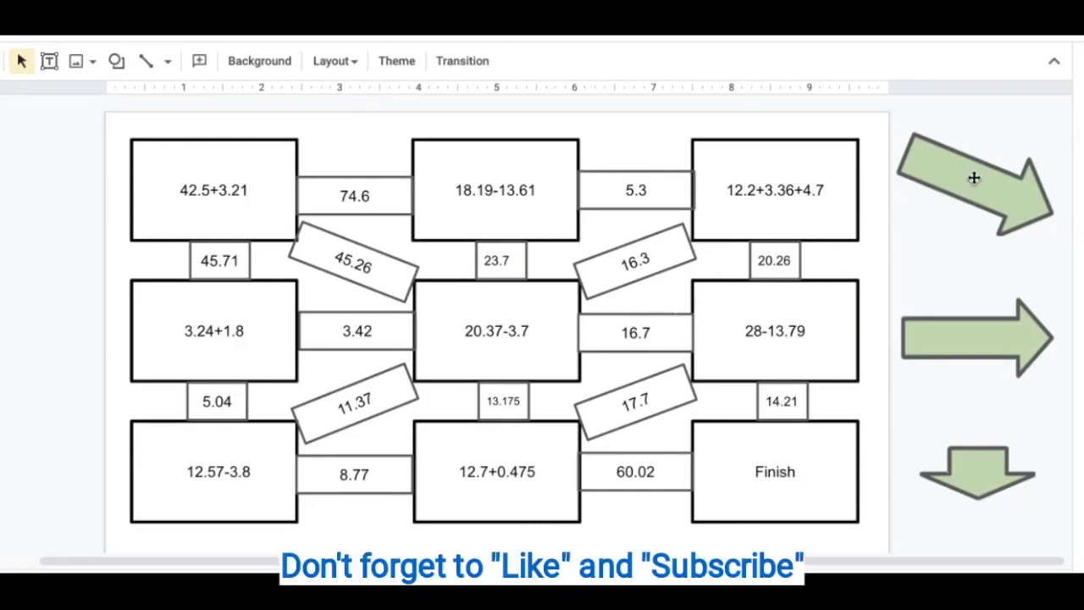
drag(974, 178, 366, 269)
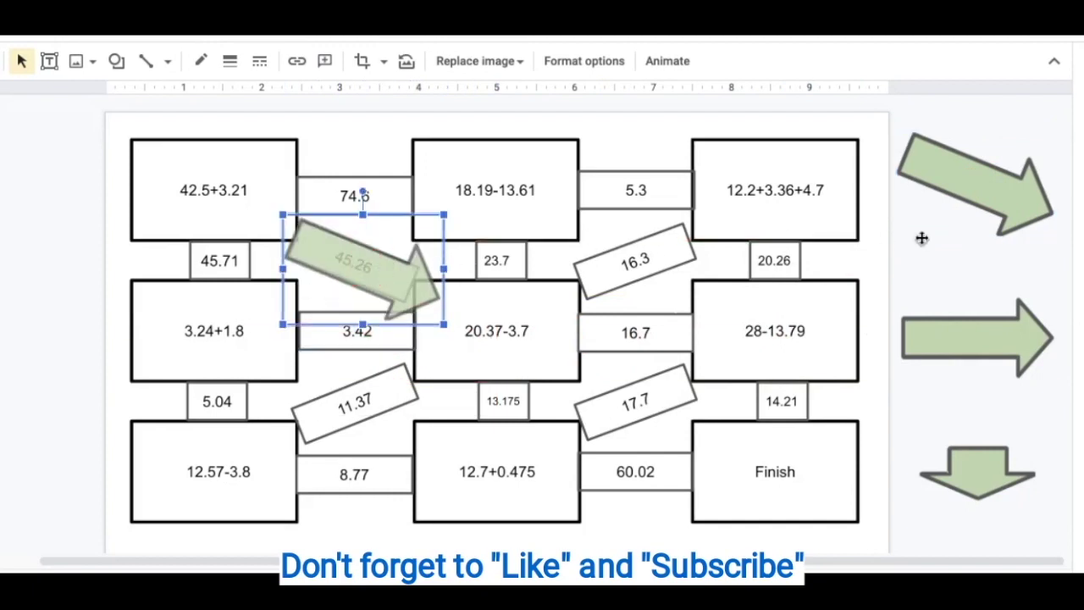
drag(999, 477, 510, 406)
drag(999, 338, 652, 474)
click(135, 127)
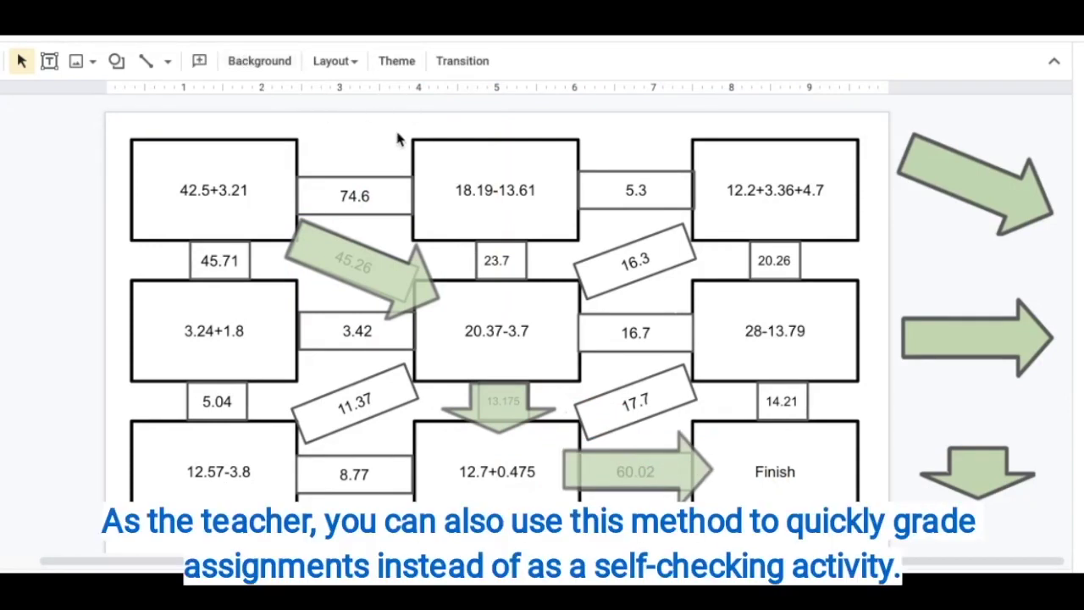
Step: Set the slide background colour to light blue
click(256, 63)
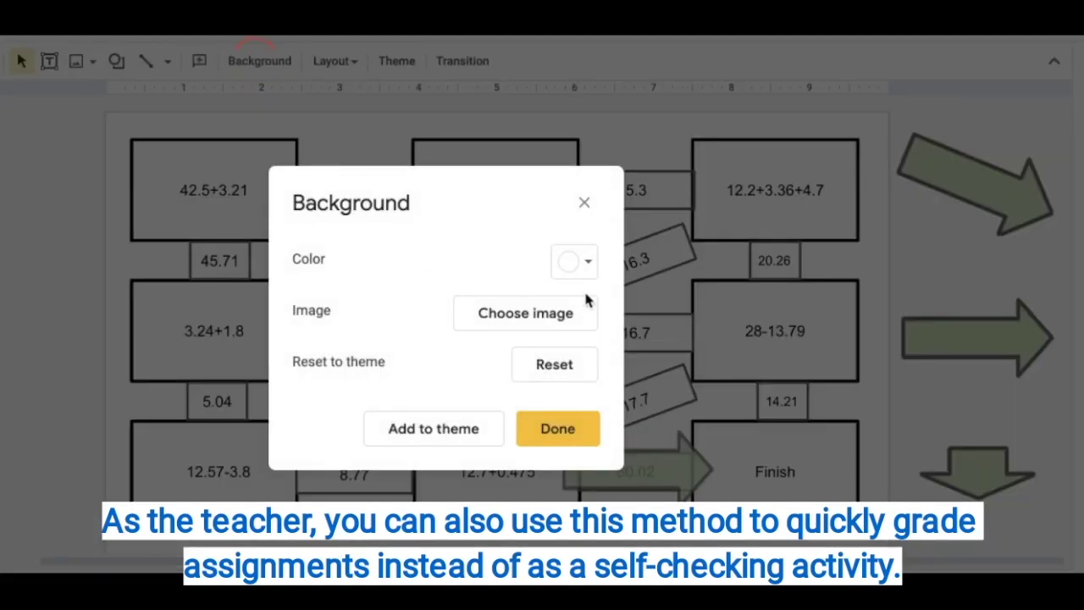
click(586, 268)
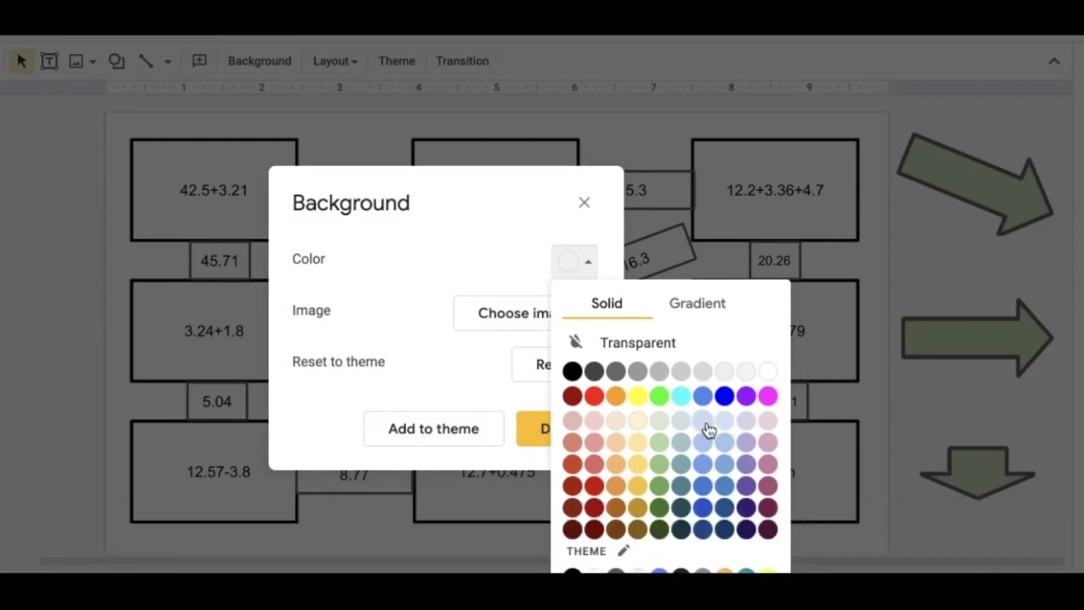
click(722, 422)
click(563, 436)
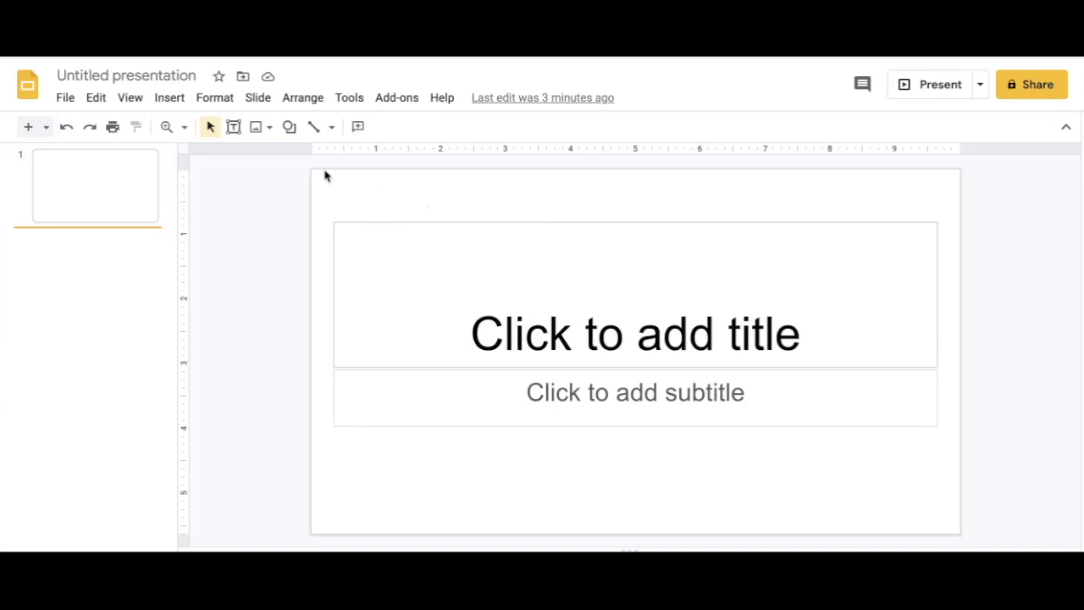
Step: Open the master editor and delete the title slide layout's title and subtitle placeholders
click(108, 182)
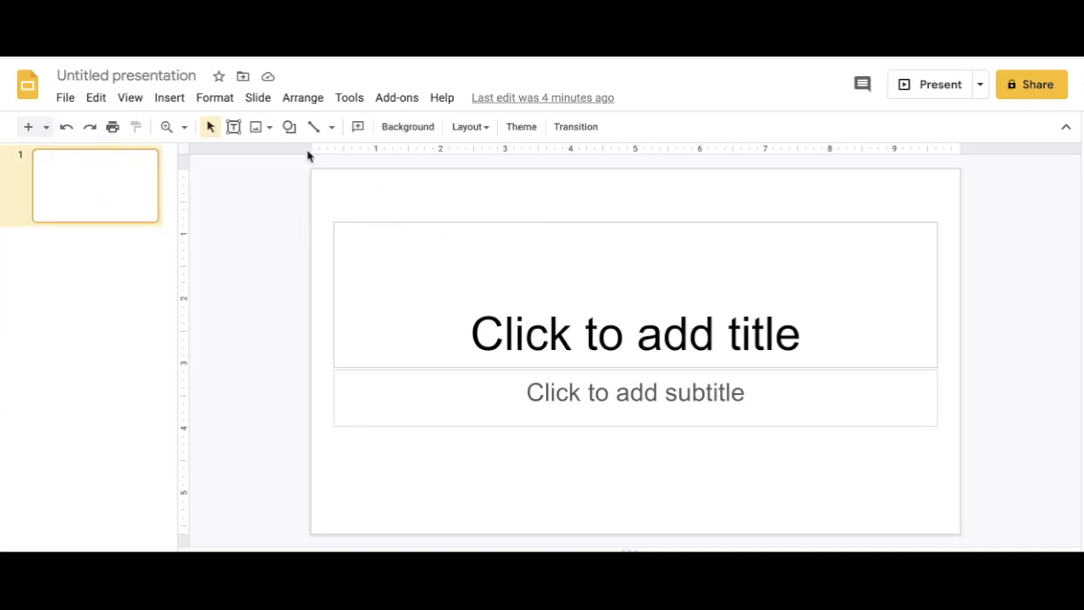
click(257, 99)
click(300, 373)
key(ctrl+a)
key(Delete)
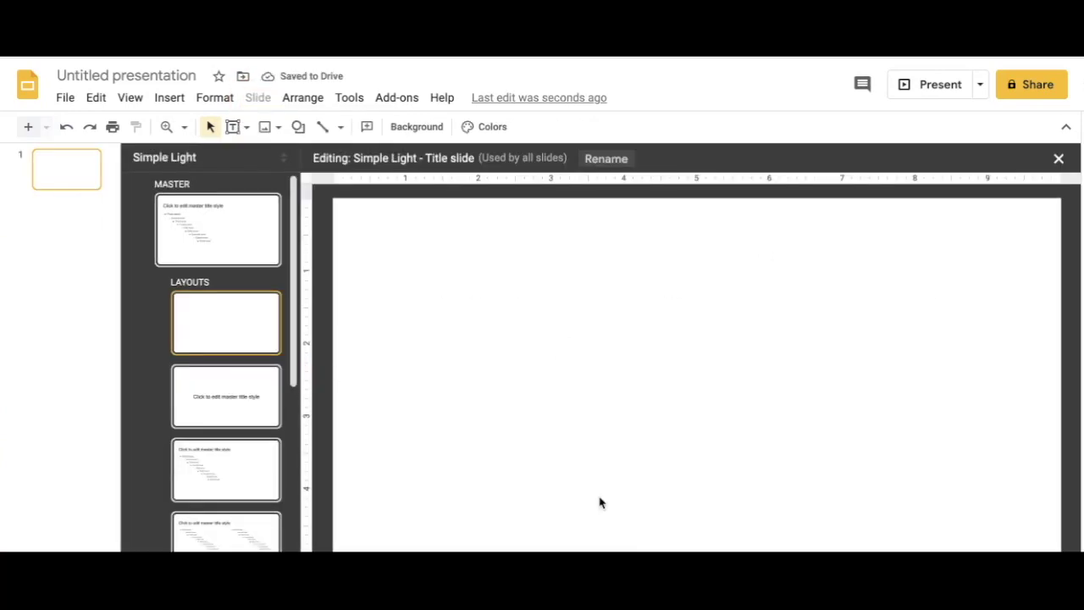
Step: Draw a rectangle near the top-left of the layout
click(298, 126)
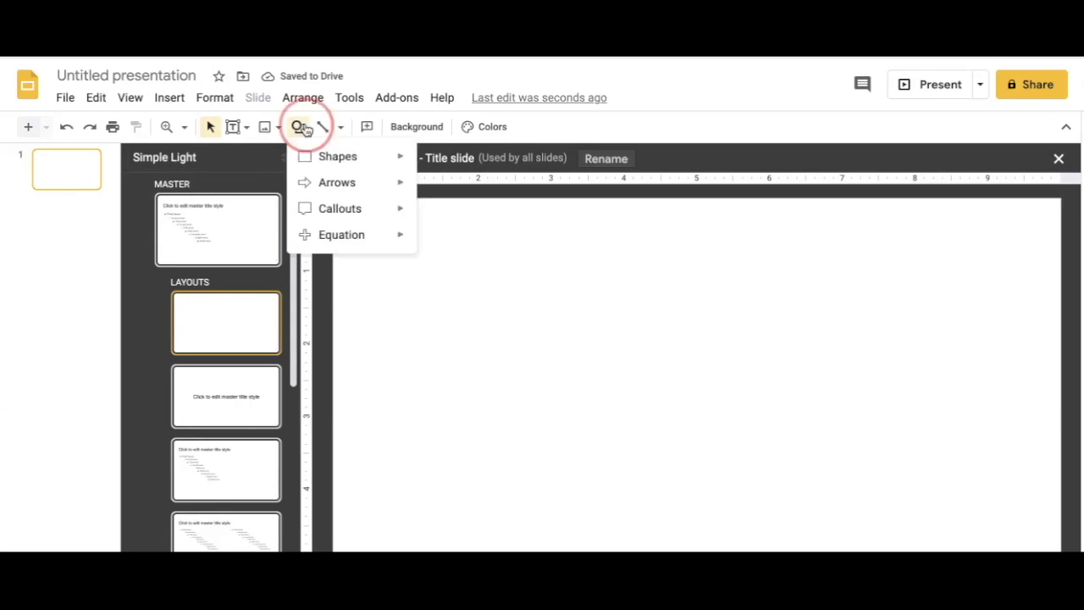
mouse_move(348, 159)
click(430, 163)
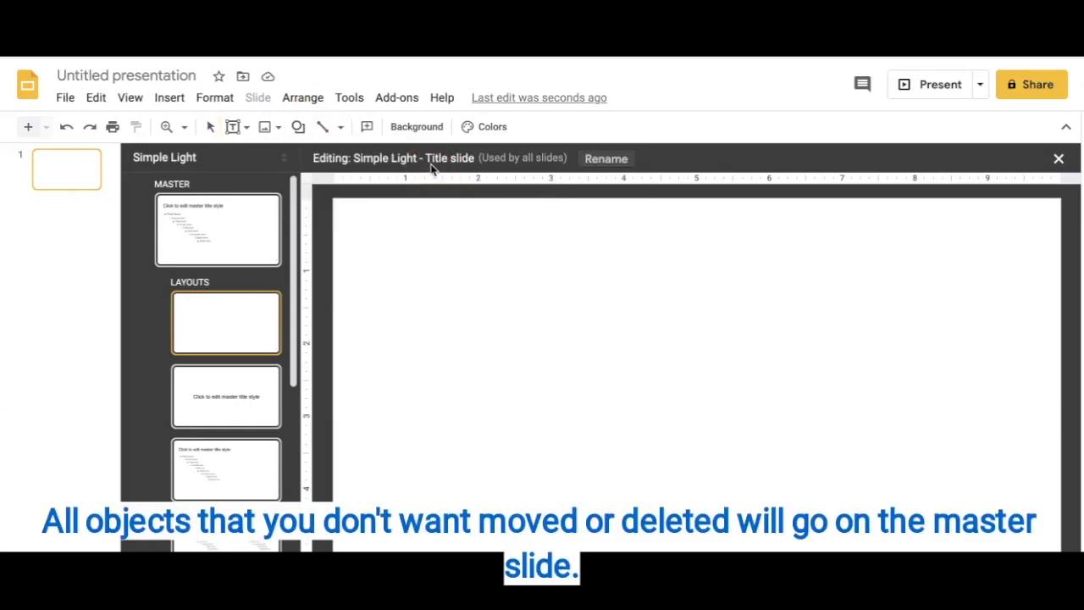
drag(365, 239, 526, 336)
click(470, 296)
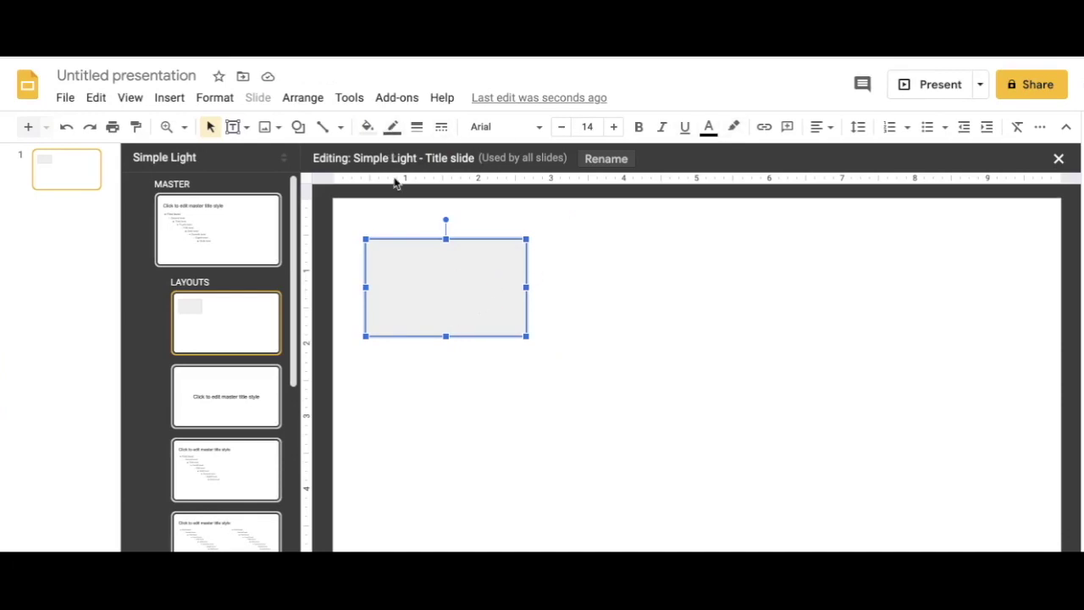
Step: Make the rectangle's fill transparent
click(369, 129)
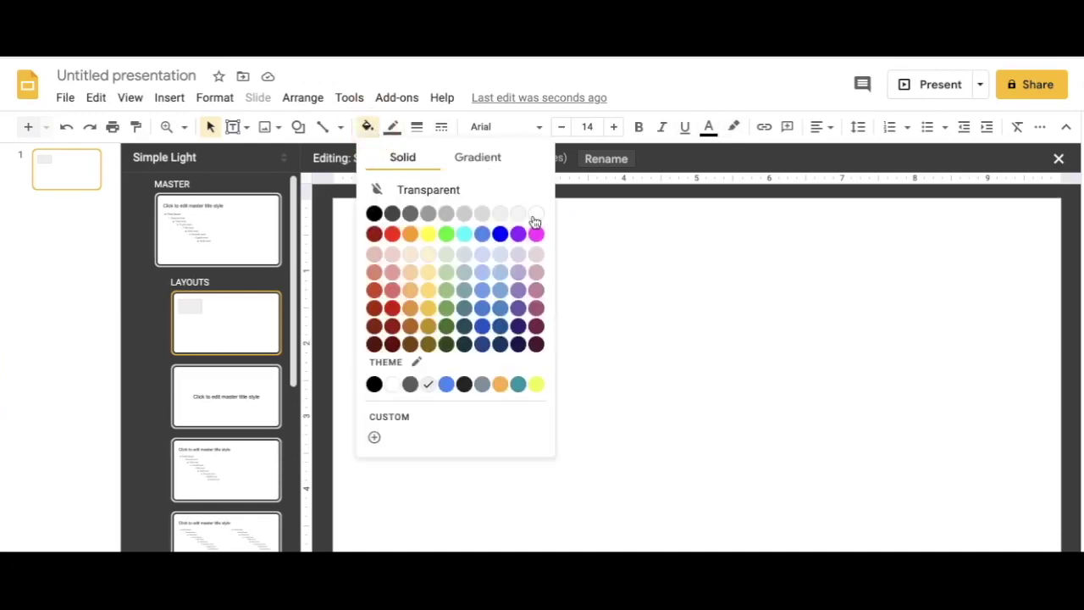
click(516, 196)
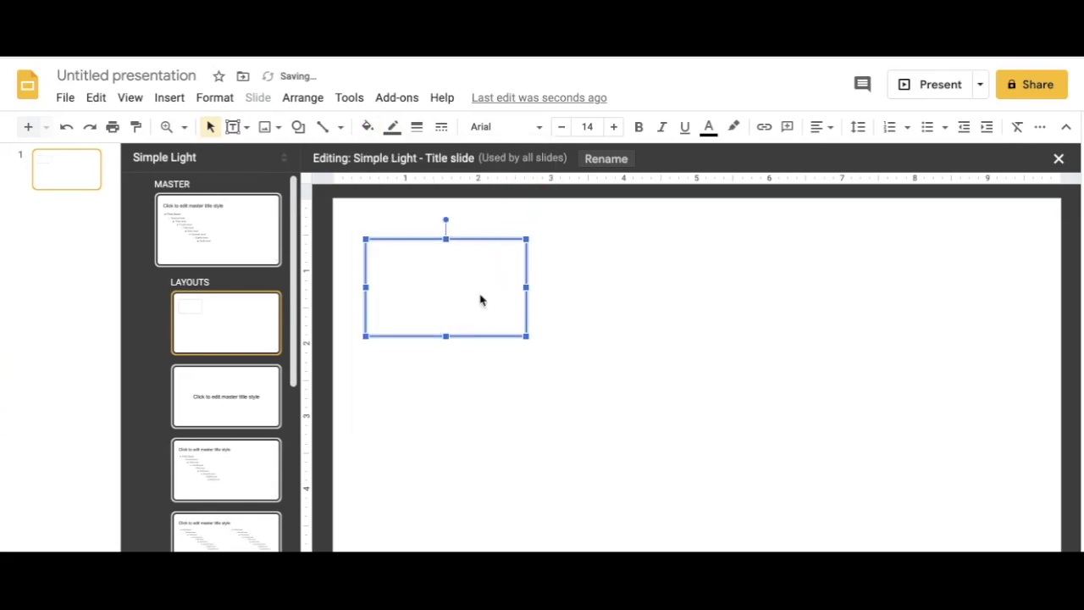
click(604, 312)
click(466, 281)
Step: Give the rectangle a 4px border weight
click(418, 127)
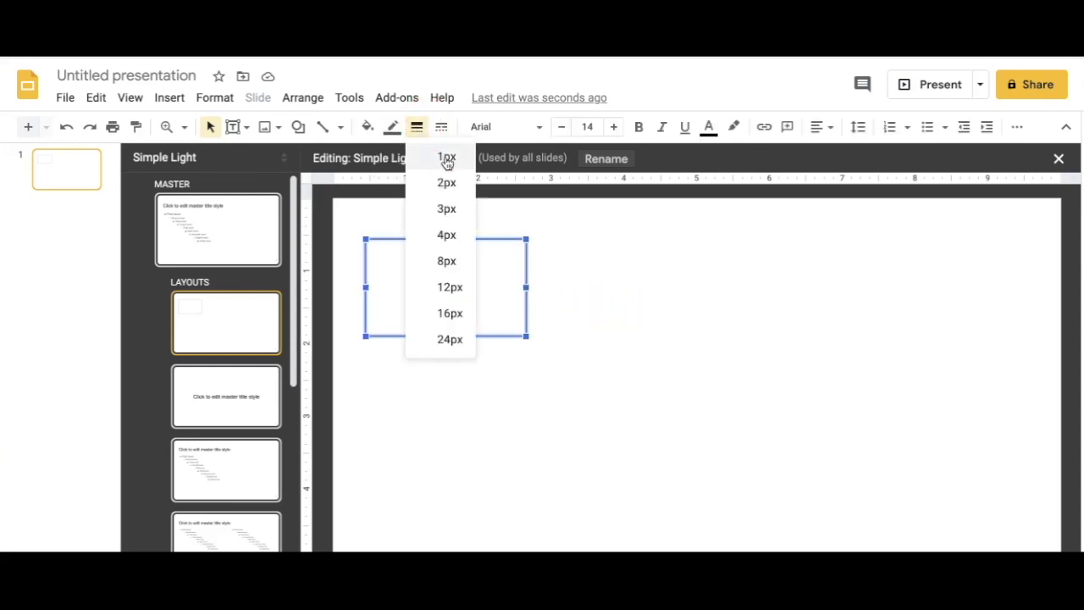
click(449, 234)
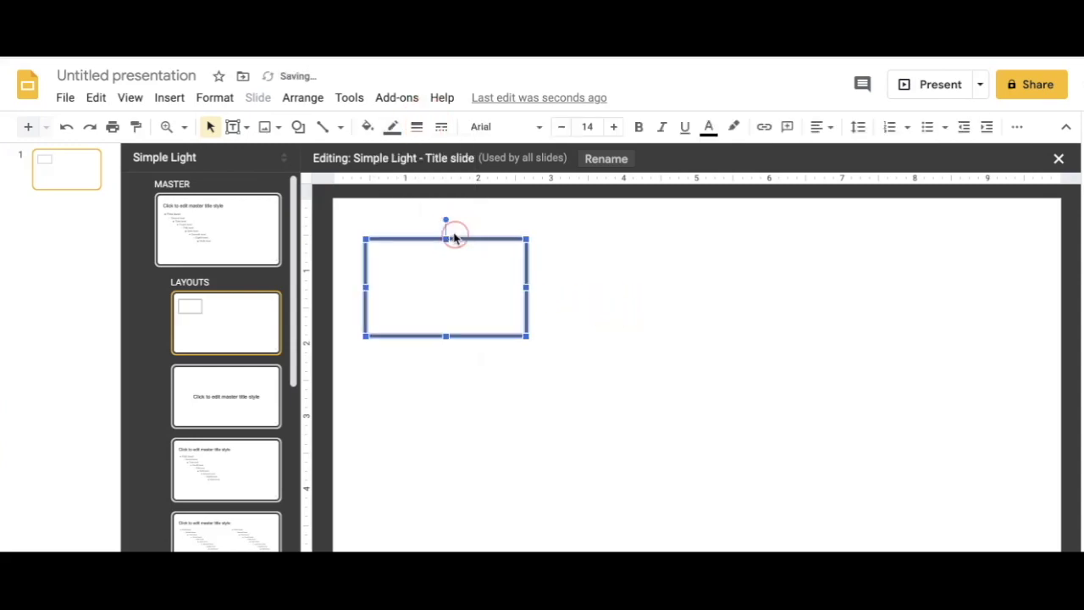
click(605, 311)
click(471, 321)
click(450, 288)
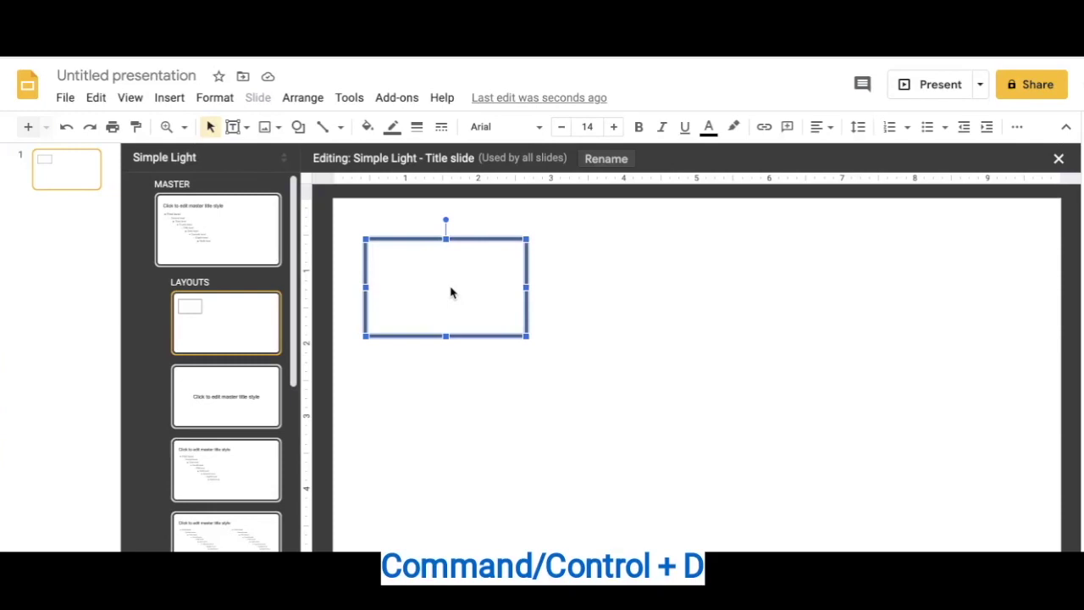
Step: Duplicate the rectangle and arrange the copies into a 3x3 grid of boxes
key(ctrl+d)
key(ctrl+d)
key(ctrl+d)
key(ctrl+d)
key(ctrl+d)
key(ctrl+d)
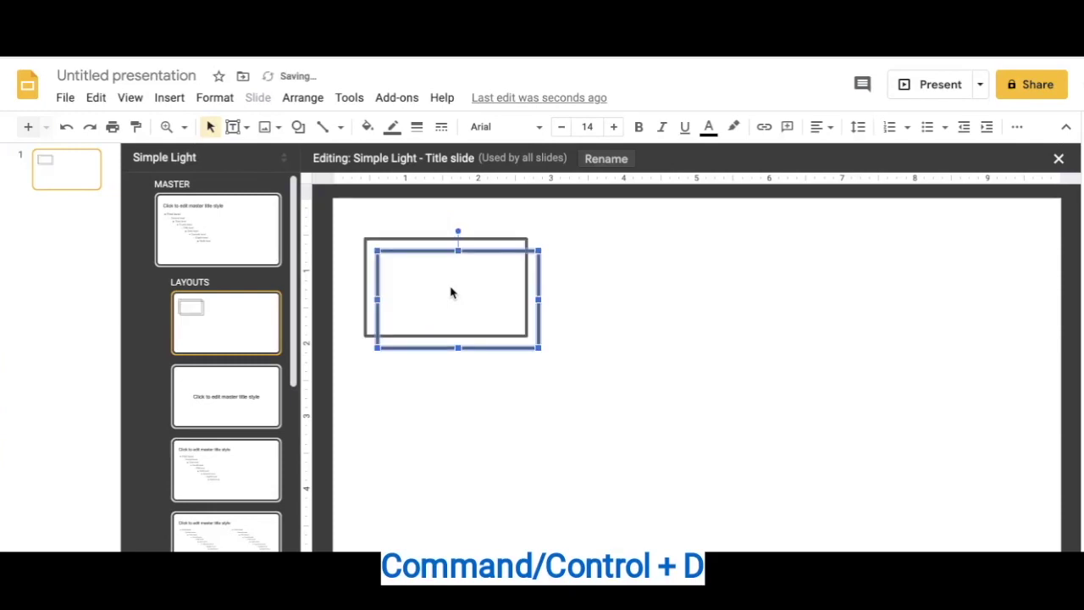
drag(491, 347, 921, 280)
drag(551, 378, 784, 297)
drag(784, 297, 784, 298)
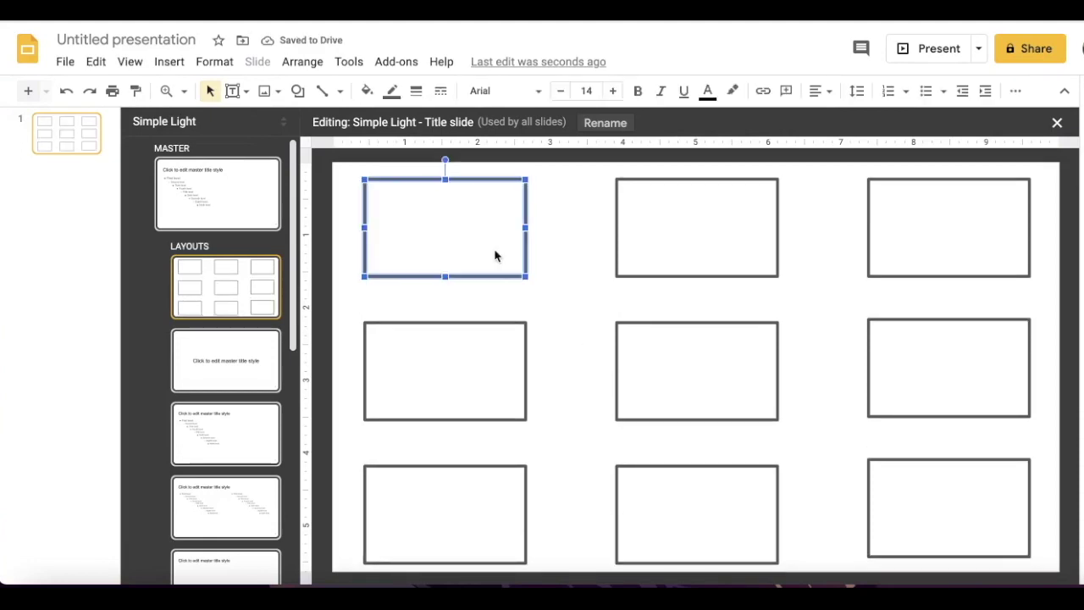
Step: Add a shortened connector strip between the first two boxes
key(ctrl+d)
drag(498, 251, 505, 277)
drag(475, 325, 474, 276)
drag(484, 237, 451, 286)
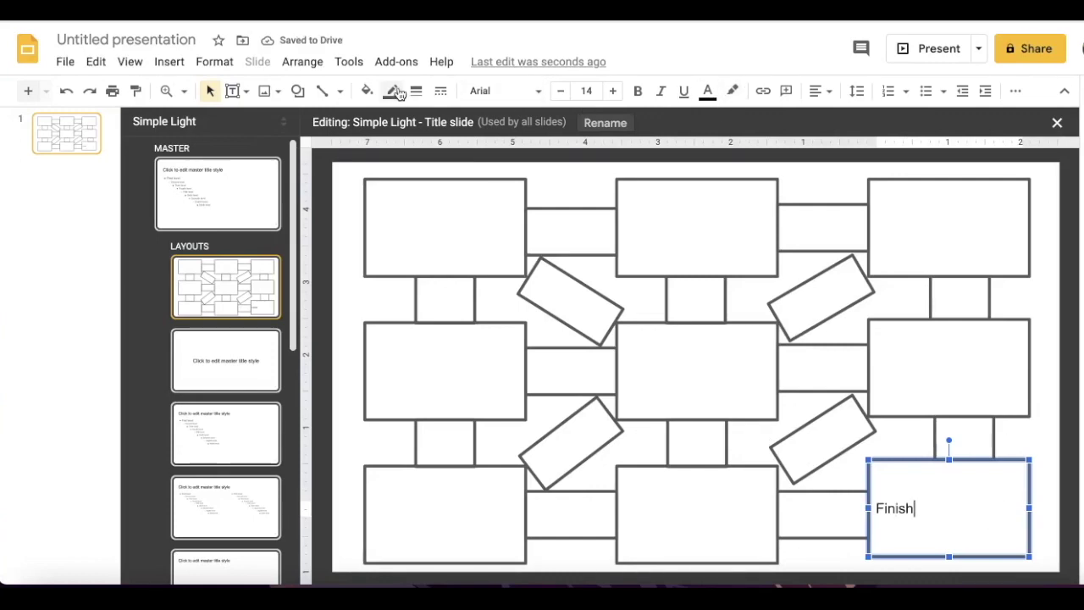
Step: Centre the Finish text horizontally in its box
click(815, 93)
click(843, 119)
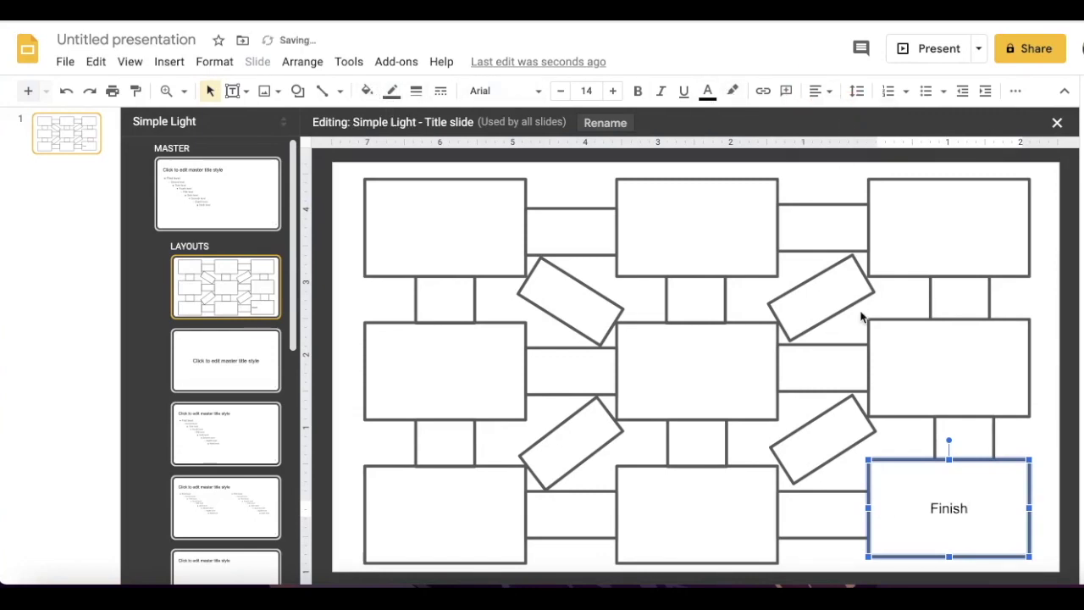
click(773, 404)
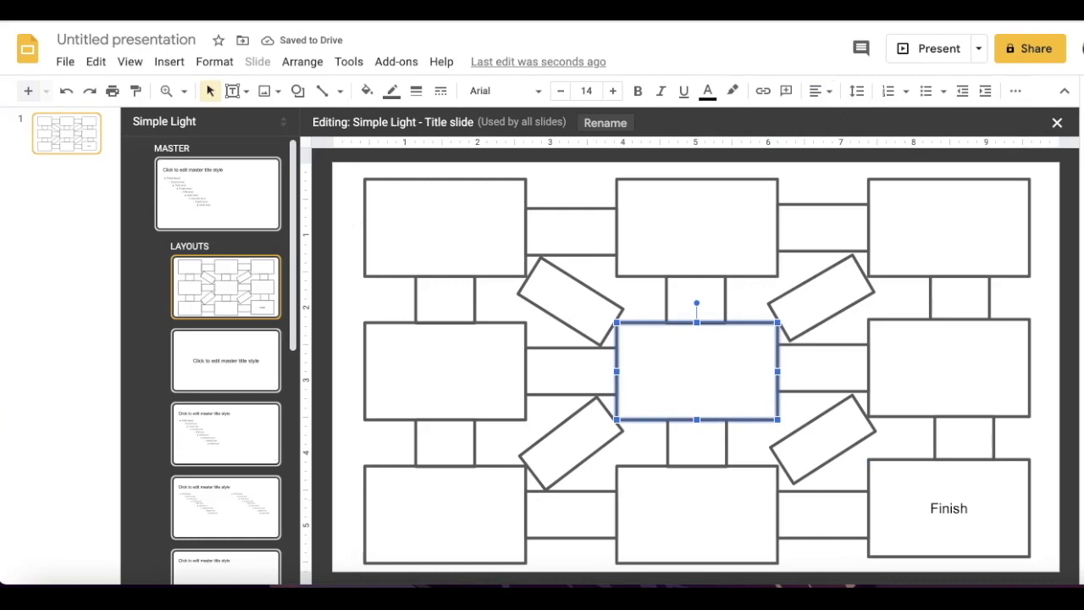
Step: Type 'Start' in the top-left box, aligned to the top and centred
click(439, 190)
text(Start)
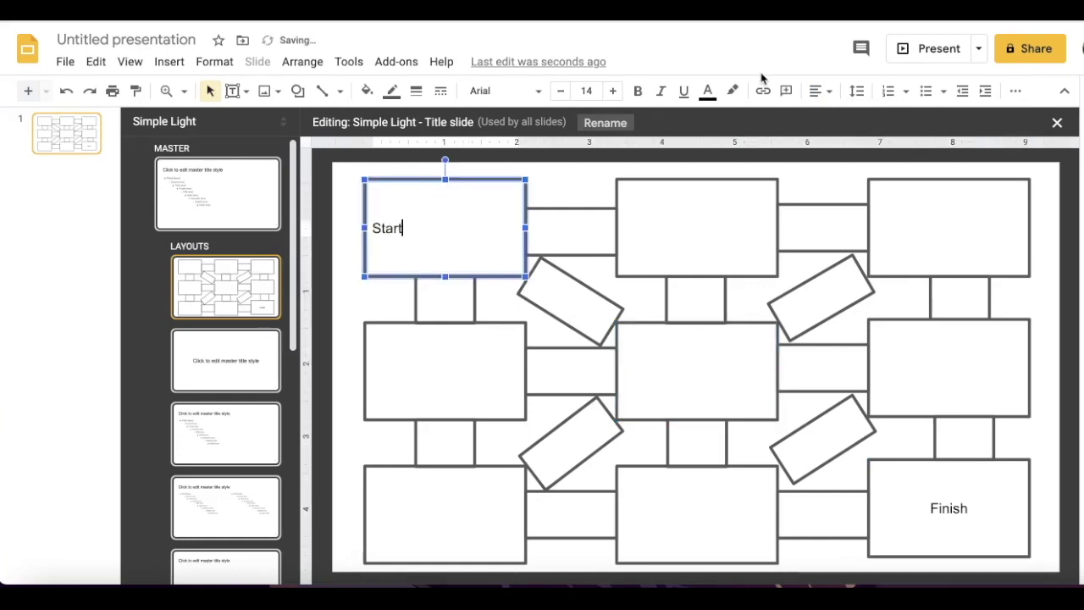
click(818, 90)
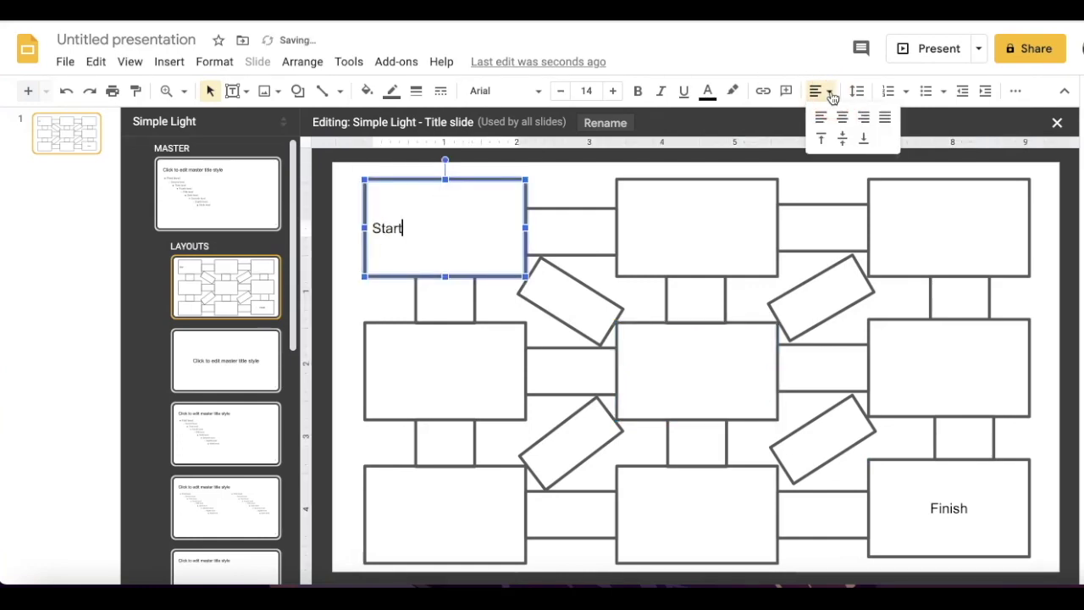
click(821, 138)
click(831, 93)
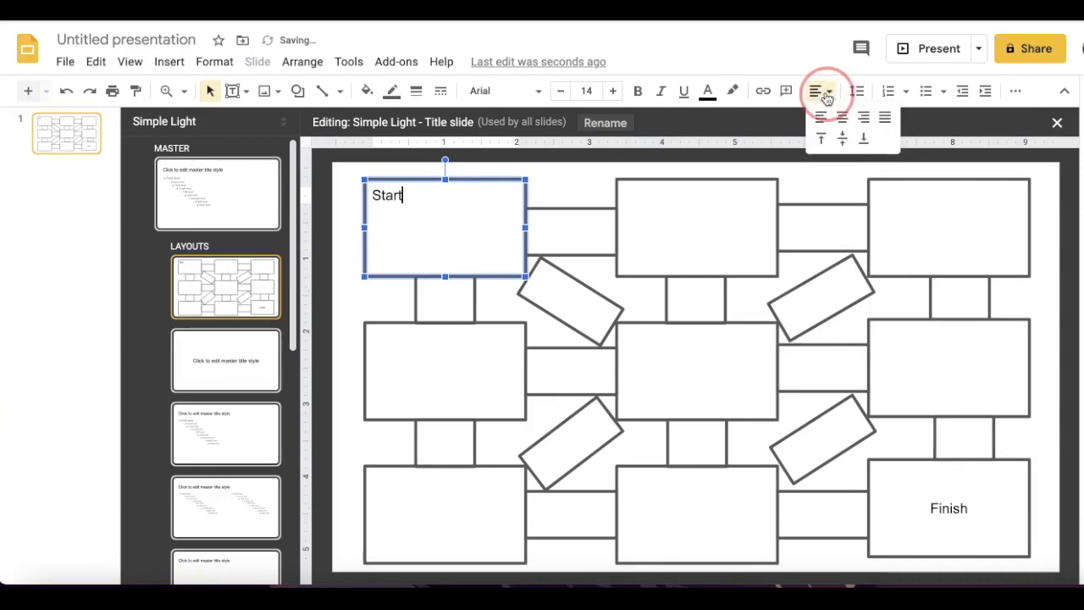
click(841, 115)
click(581, 178)
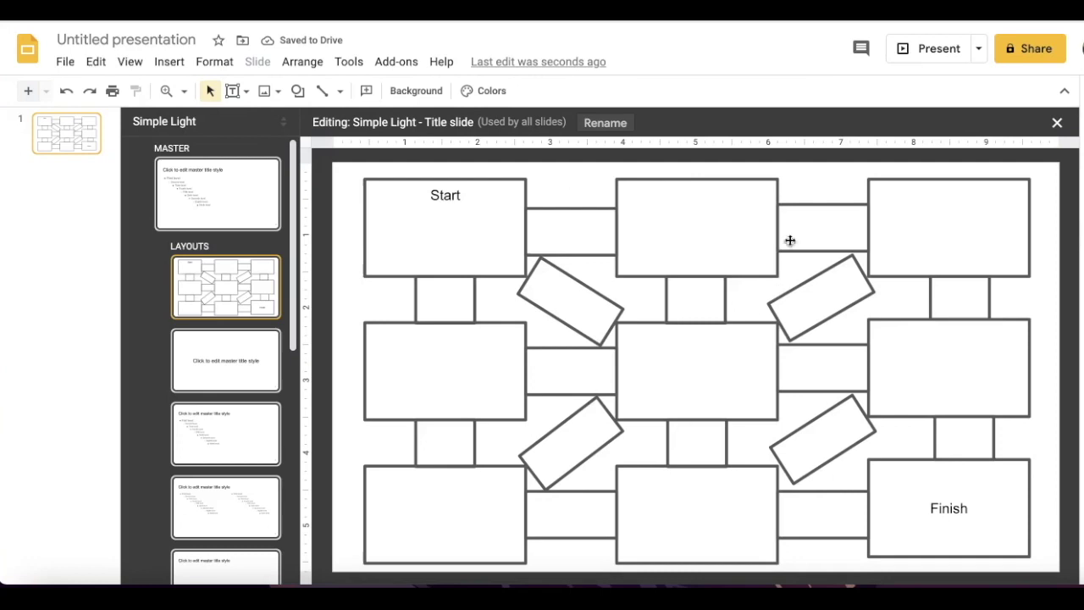
click(566, 302)
Step: Change the maze layout's background colour to light pink
click(770, 180)
click(423, 92)
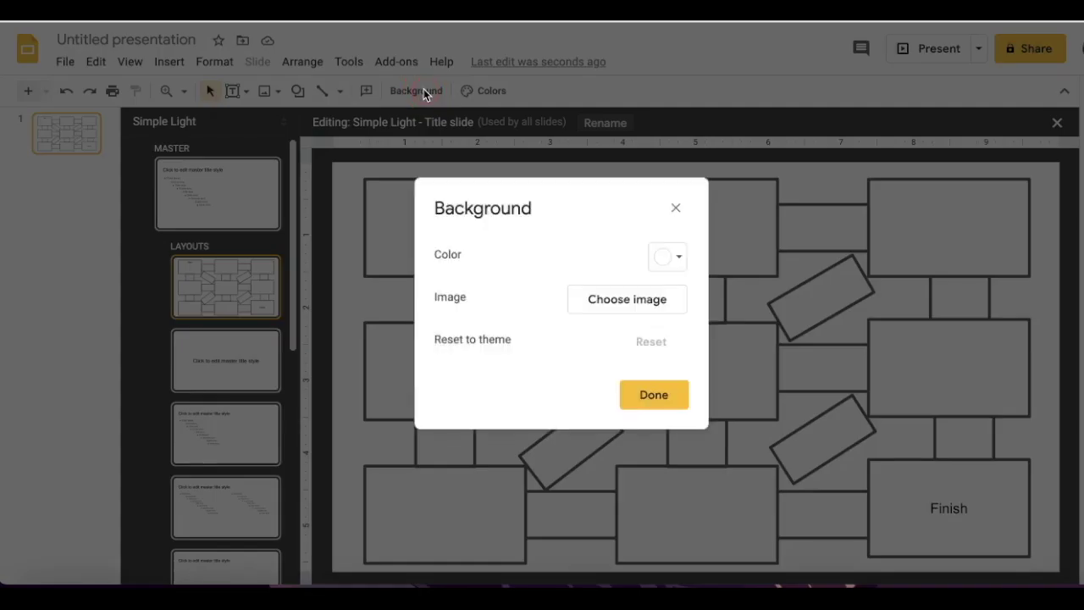
click(673, 259)
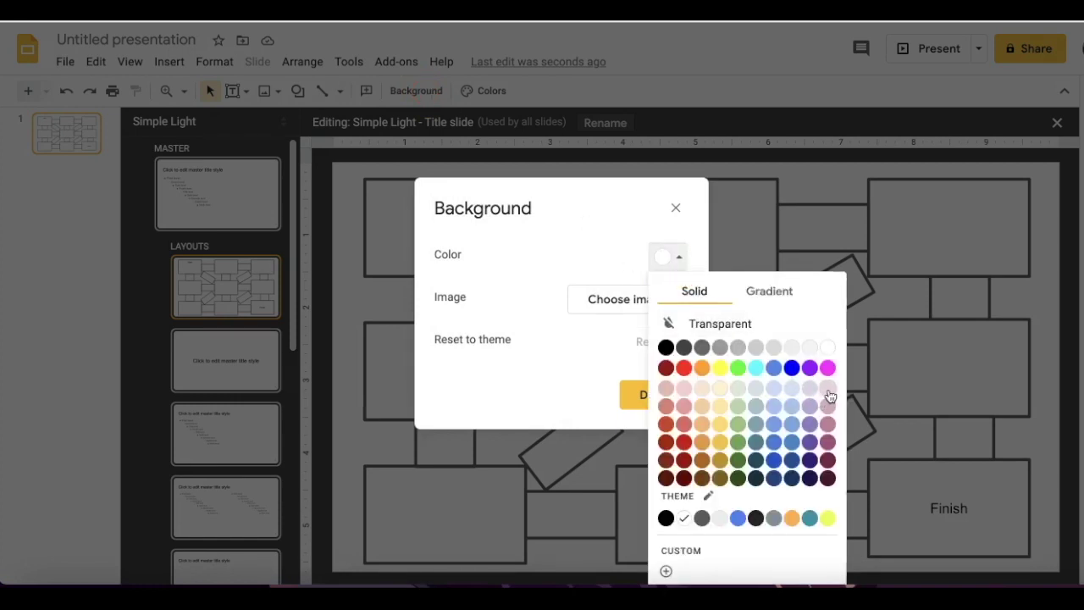
click(828, 389)
click(652, 395)
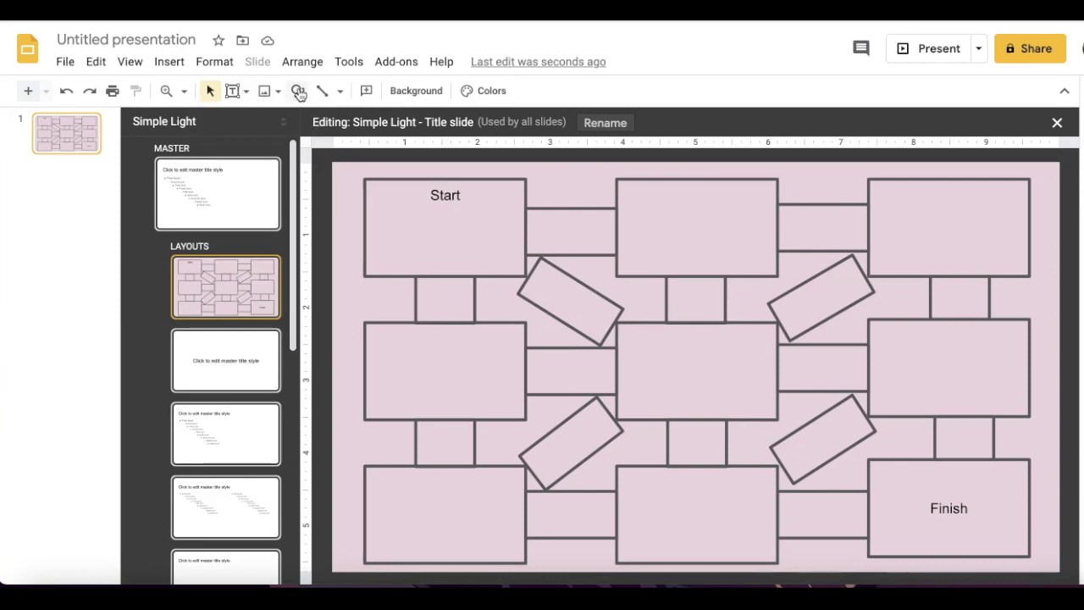
click(571, 231)
Step: Draw a down-arrow shape in the gap below the Start box
click(315, 197)
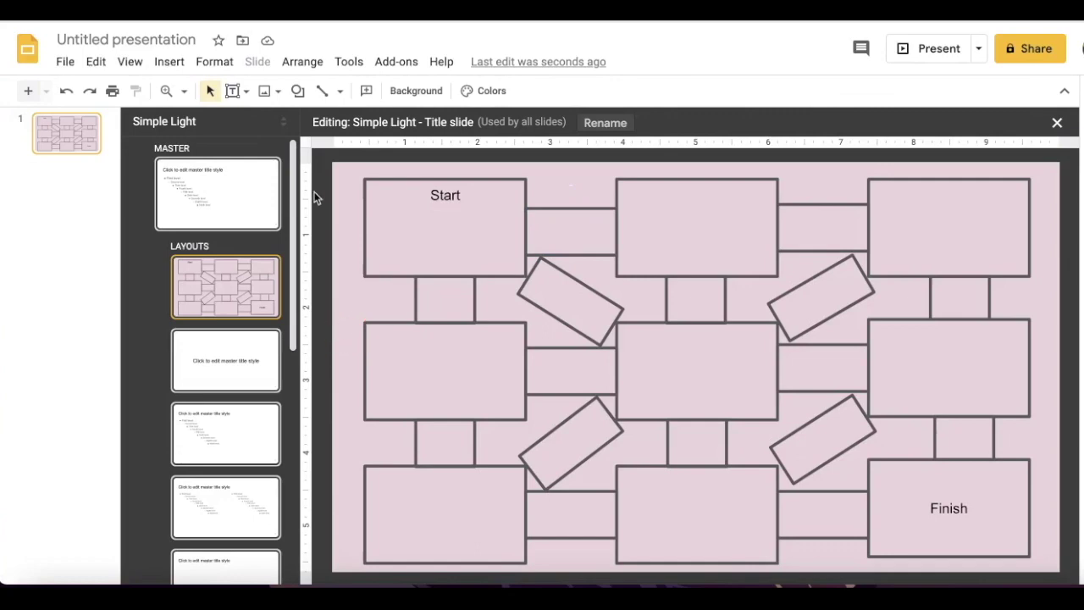
click(298, 90)
mouse_move(356, 148)
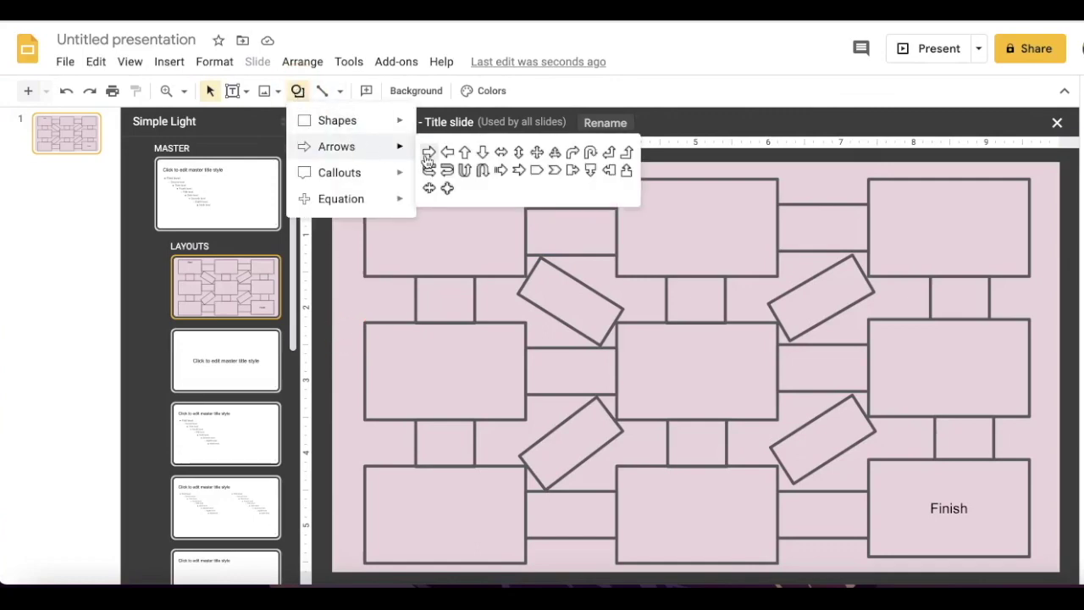
click(480, 154)
mouse_move(392, 294)
mouse_down()
mouse_move(432, 373)
mouse_move(438, 339)
mouse_move(395, 303)
mouse_move(389, 282)
mouse_up()
click(354, 296)
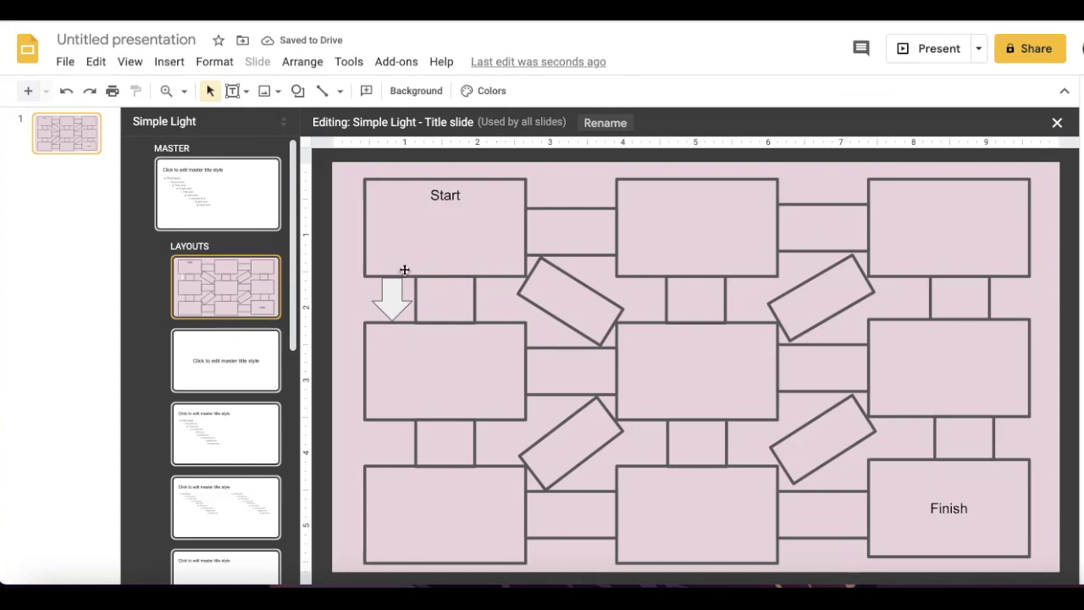
Step: Remove the arrow's outline and settle it between Start and the box below
click(399, 298)
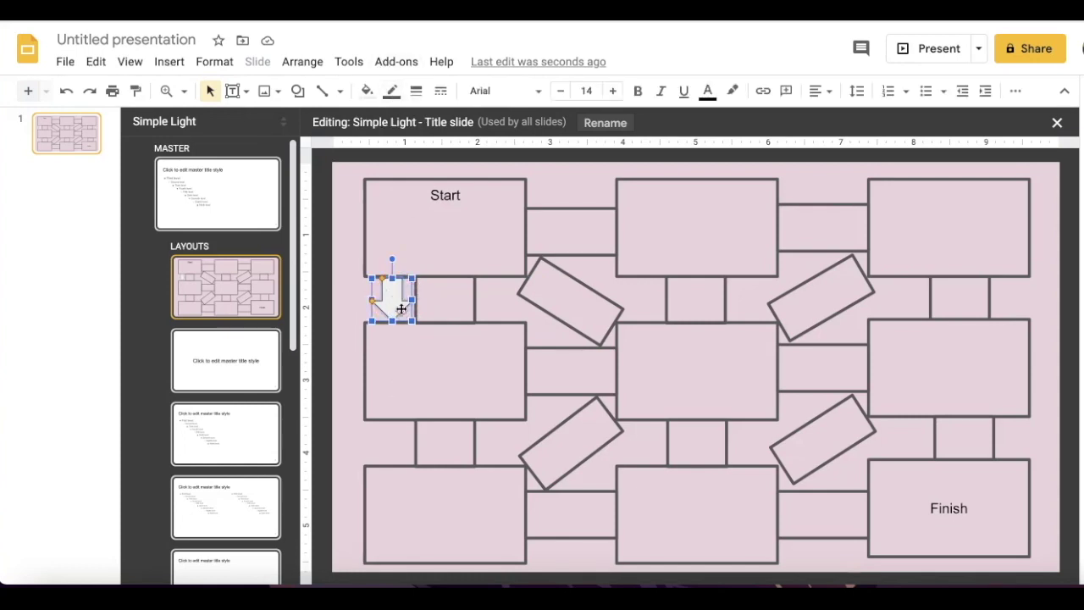
click(388, 91)
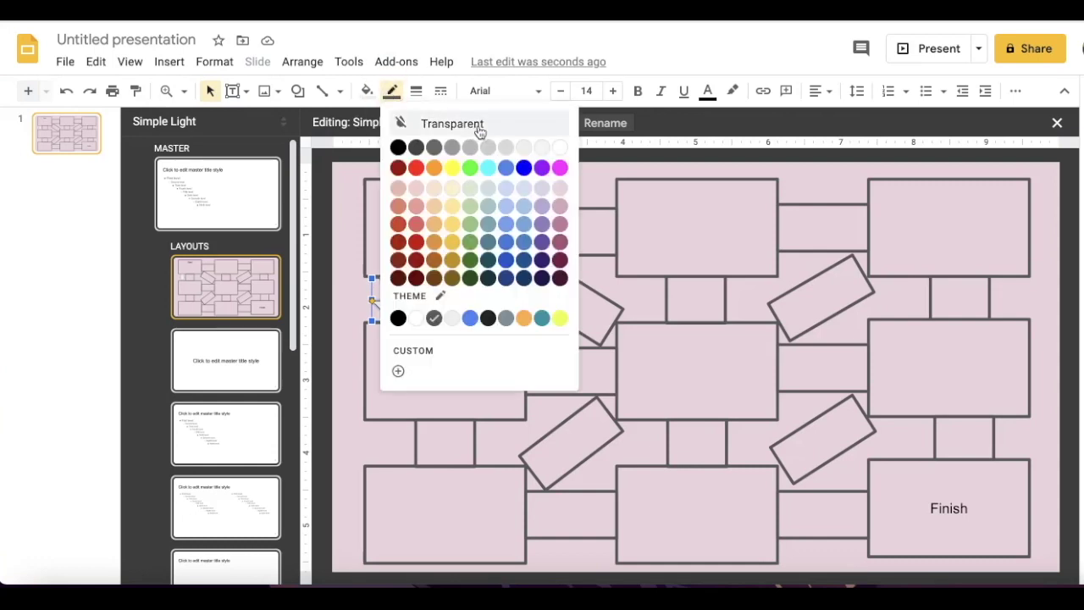
click(537, 127)
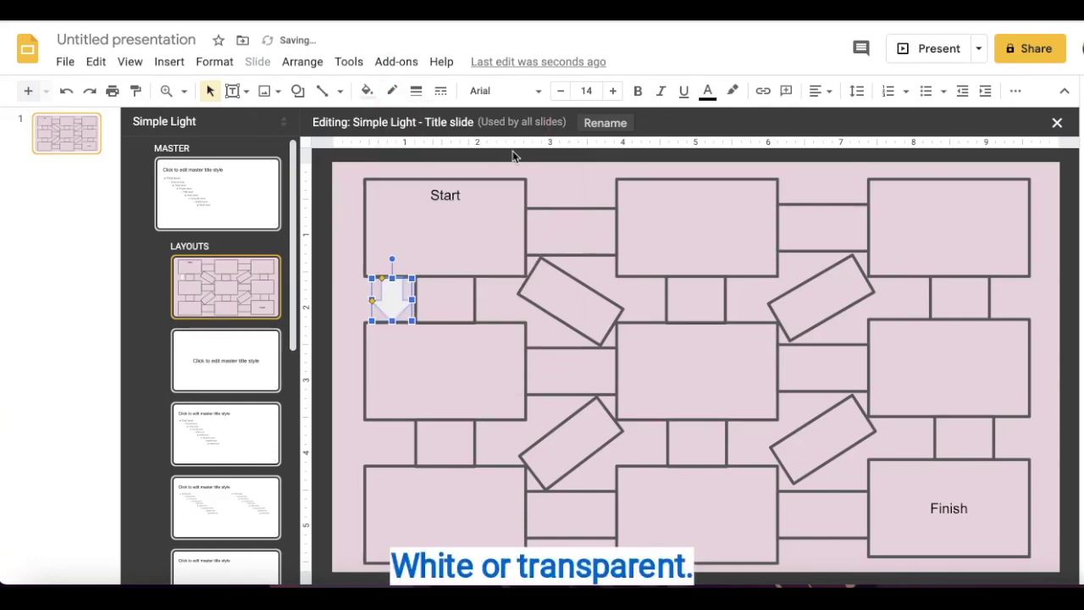
click(393, 307)
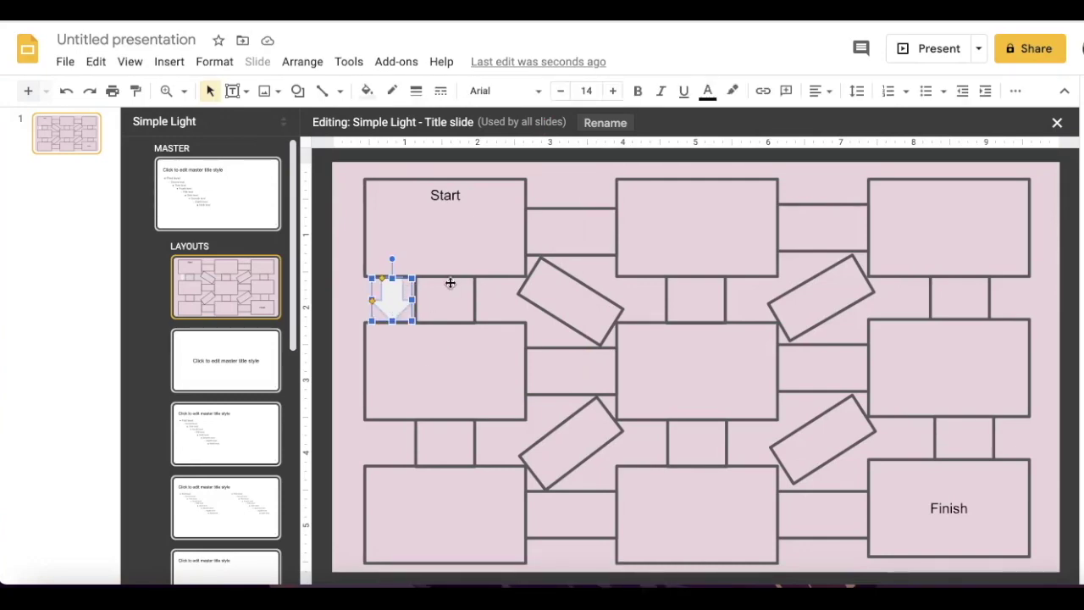
key(Right)
key(Right)
key(Right)
key(Down)
key(Down)
key(Down)
drag(409, 311, 405, 326)
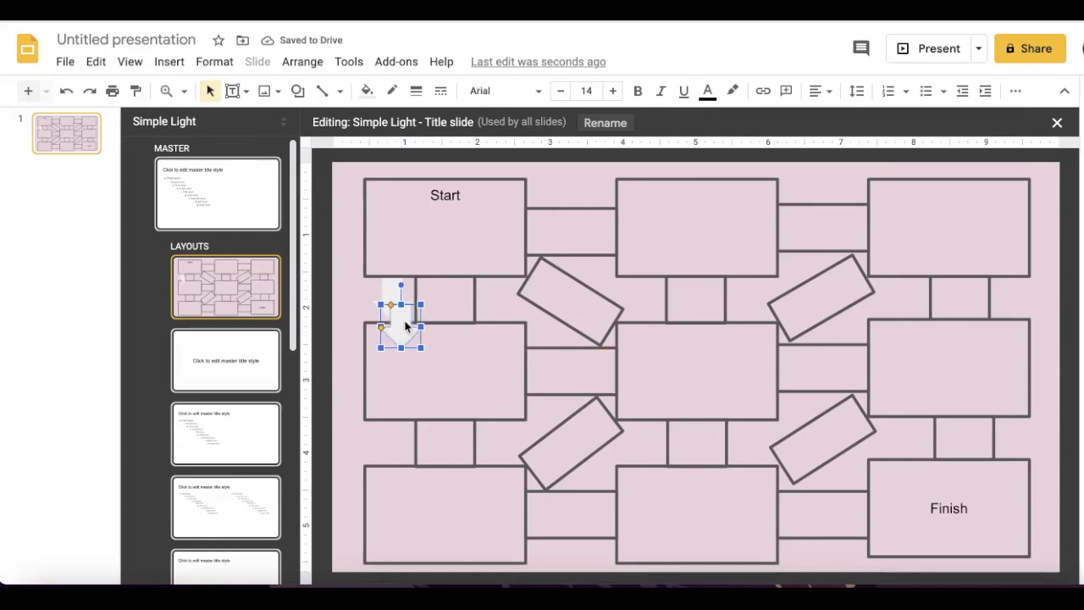
drag(404, 321, 395, 448)
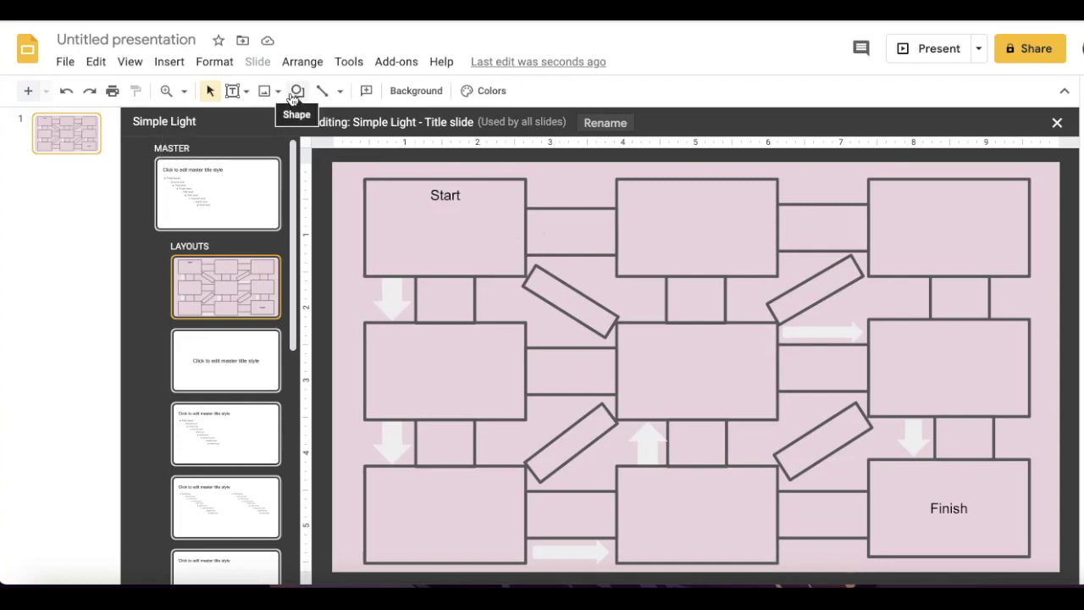
click(418, 235)
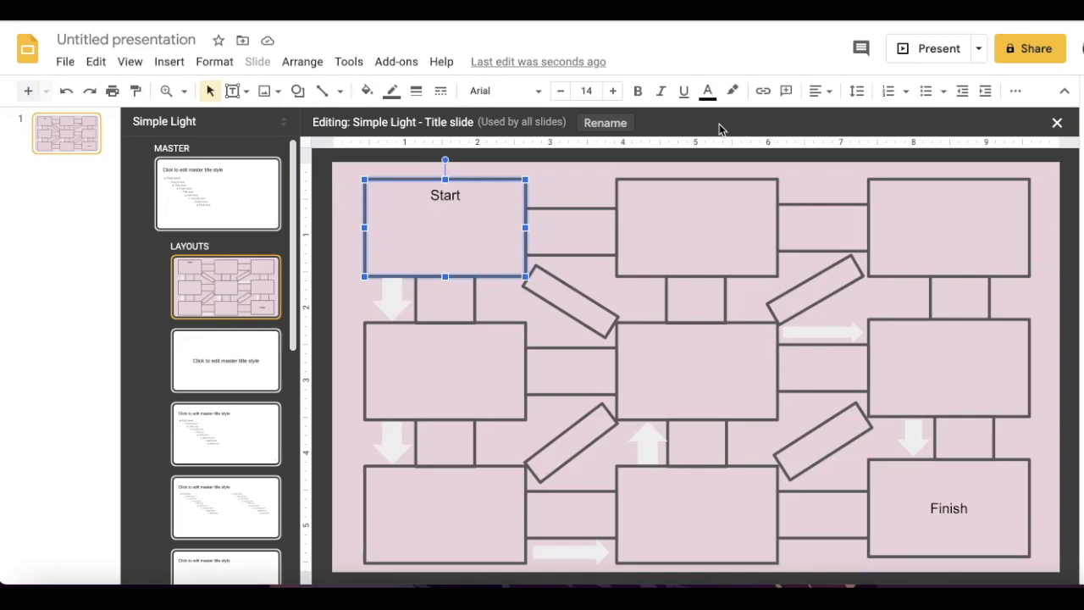
Step: Fill the Start box with white and close the master editor to return to slide 1
click(366, 90)
click(538, 177)
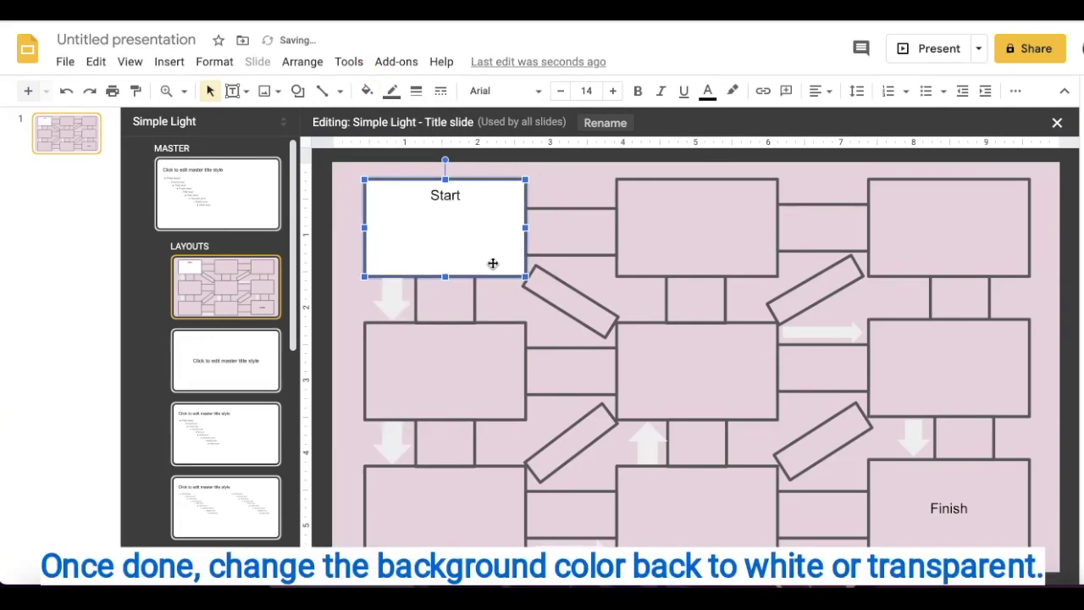
click(453, 305)
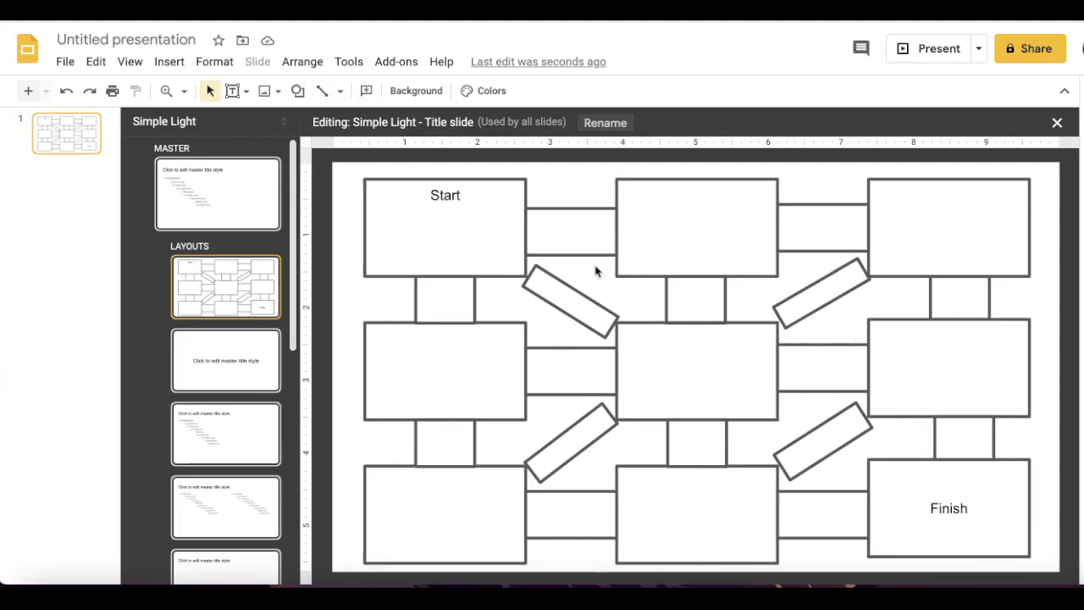
click(61, 146)
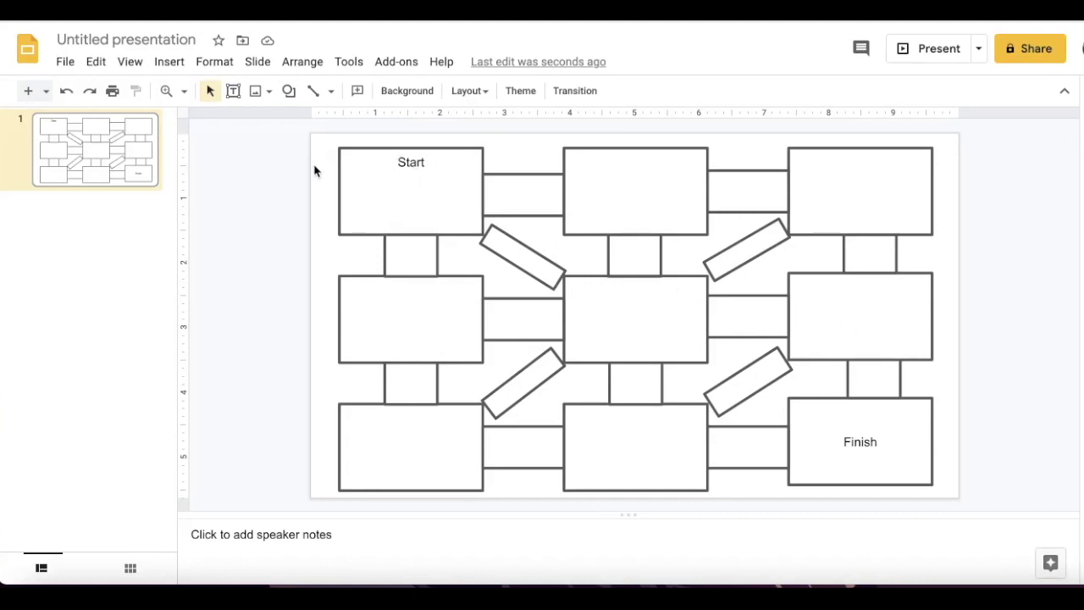
Step: Insert the green down-arrow clip art from a web search for 'transparent arrow'
click(270, 93)
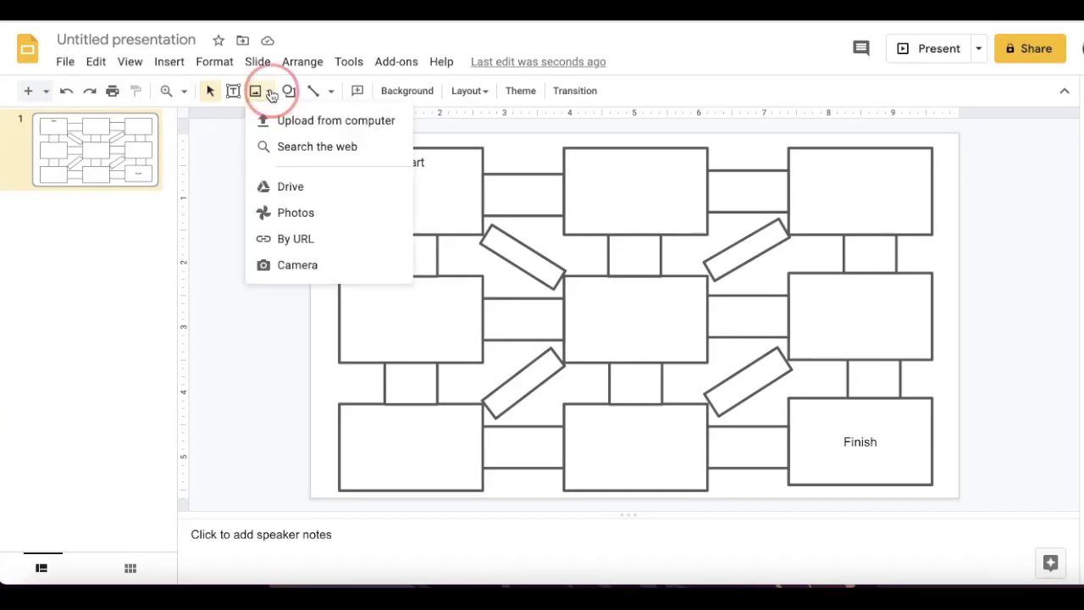
click(313, 147)
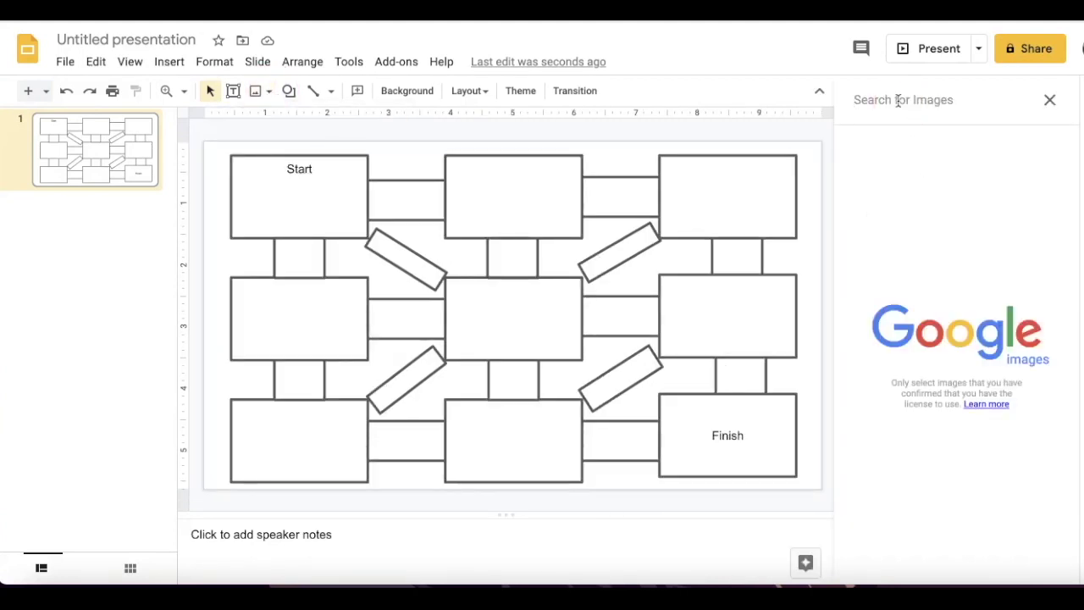
text(transpa)
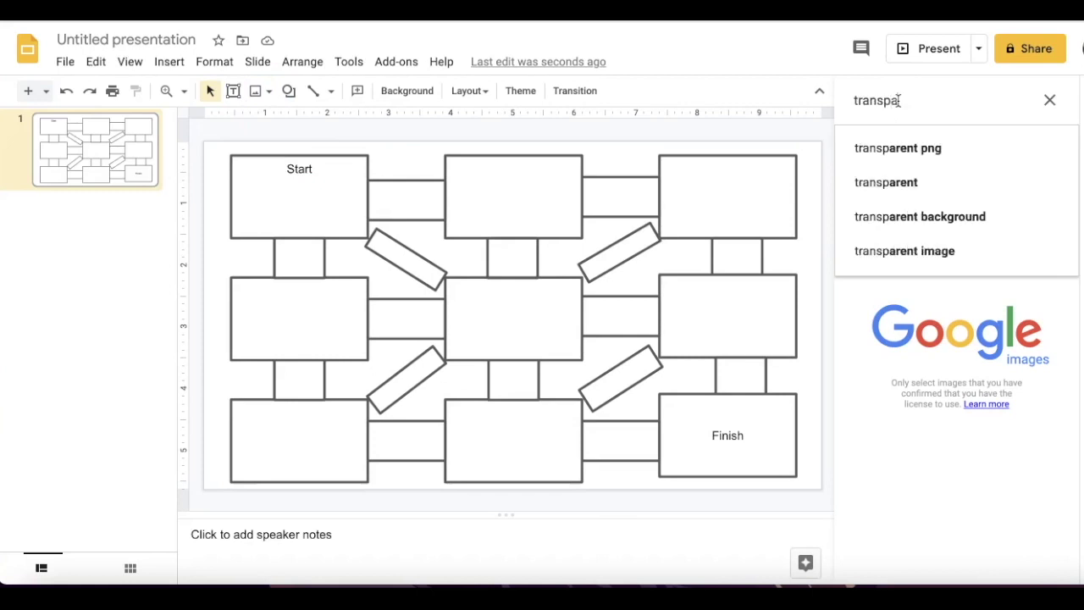
text(rent arrow)
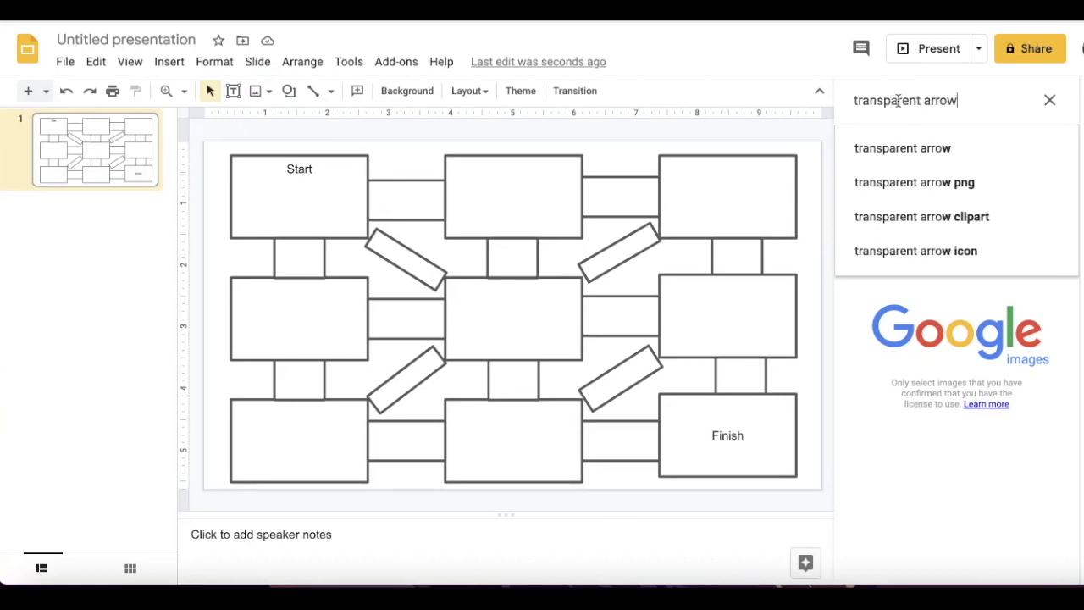
text(s)
key(BackSpace)
key(Return)
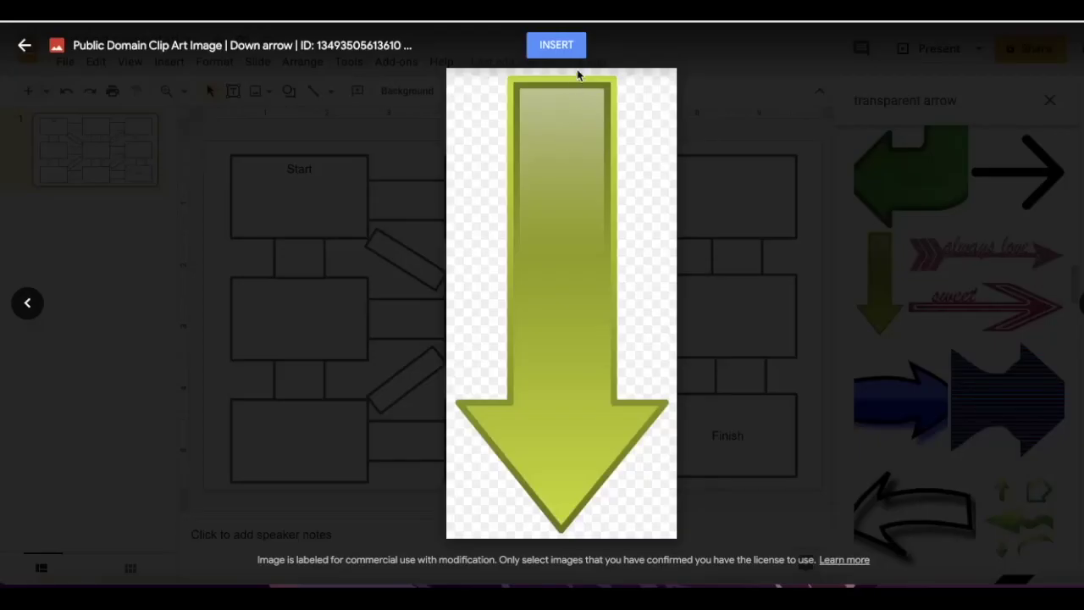
click(581, 52)
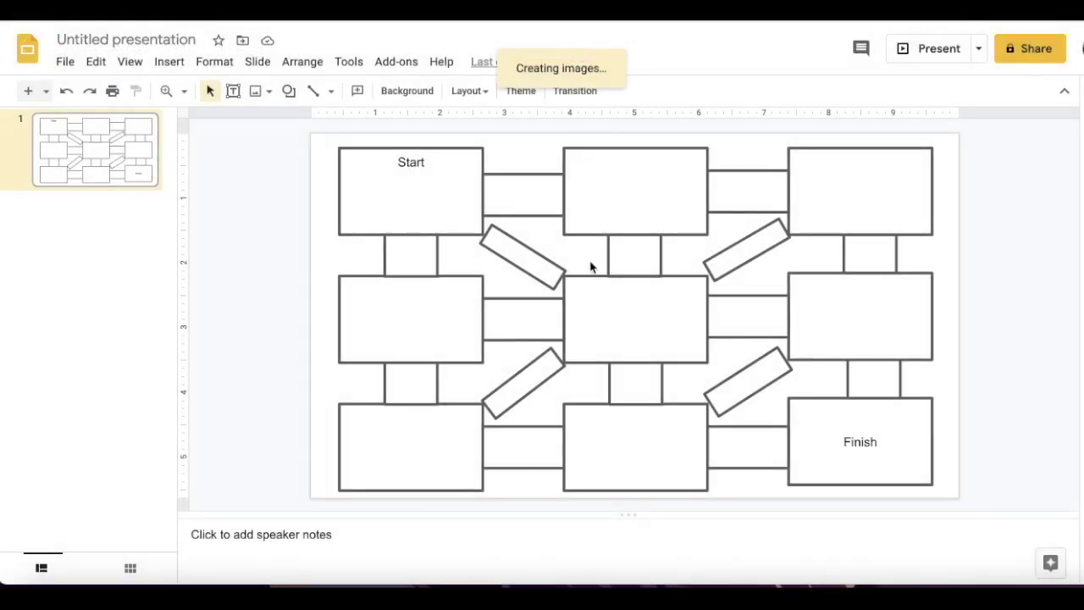
Step: Rotate the green arrow down-right, shrink it between Start and the centre box, and open Format options
click(413, 363)
drag(413, 363, 545, 359)
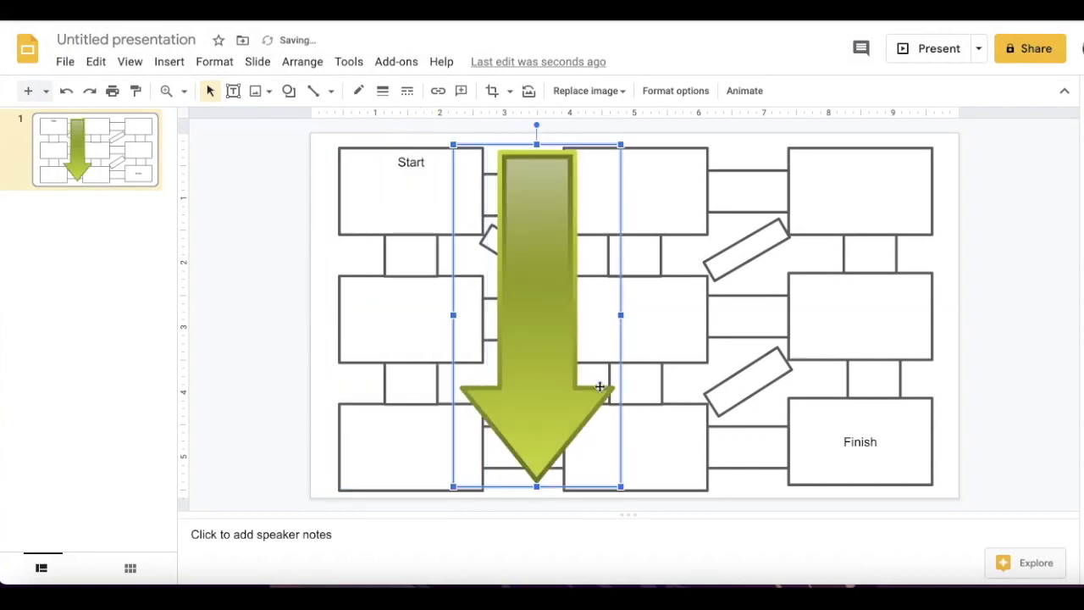
drag(536, 125, 460, 271)
drag(553, 318, 585, 298)
drag(665, 457, 525, 285)
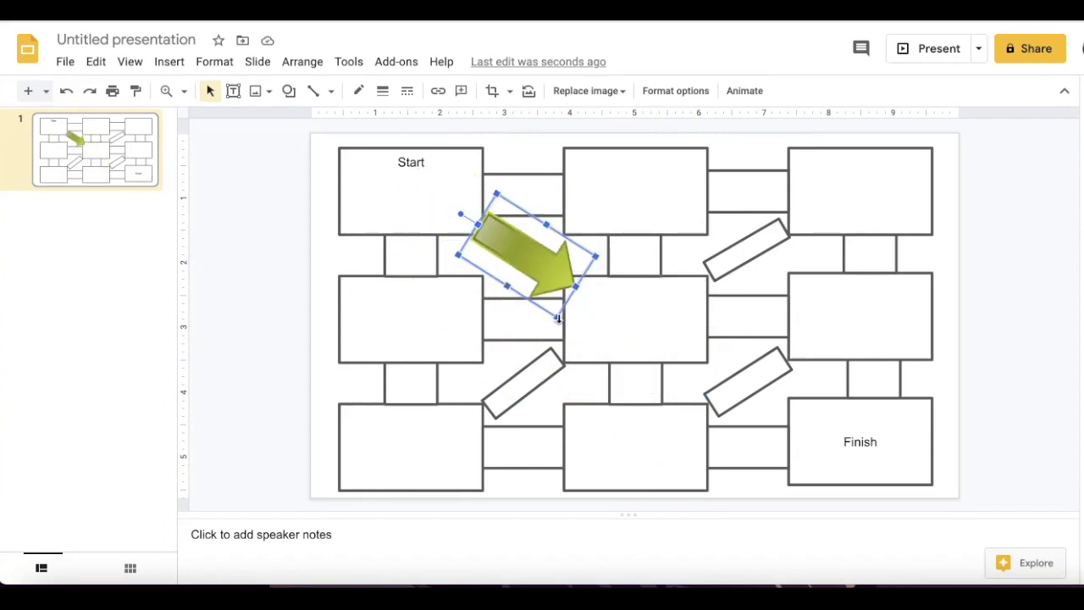
drag(558, 318, 556, 313)
drag(550, 269, 550, 272)
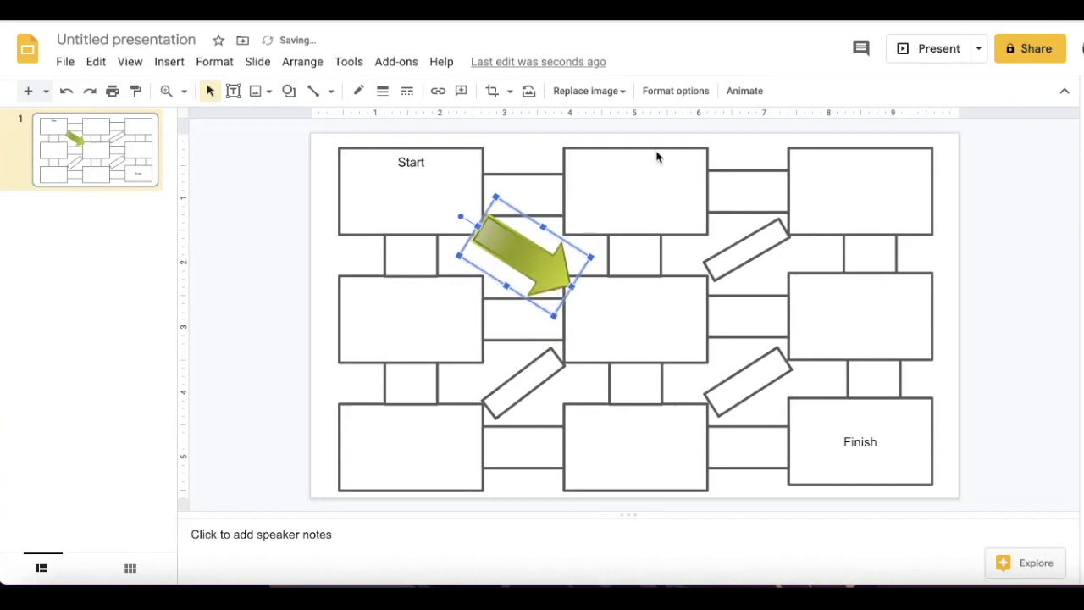
drag(547, 273, 546, 282)
click(606, 231)
click(529, 247)
click(677, 90)
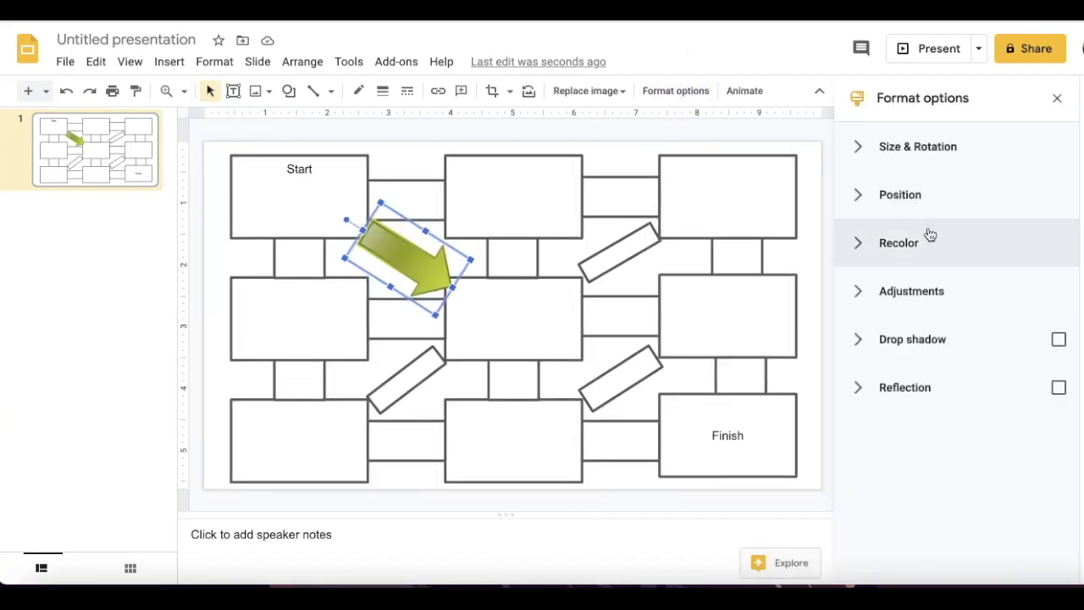
Step: Browse the arrow's recolour presets and close the list without applying one
click(859, 247)
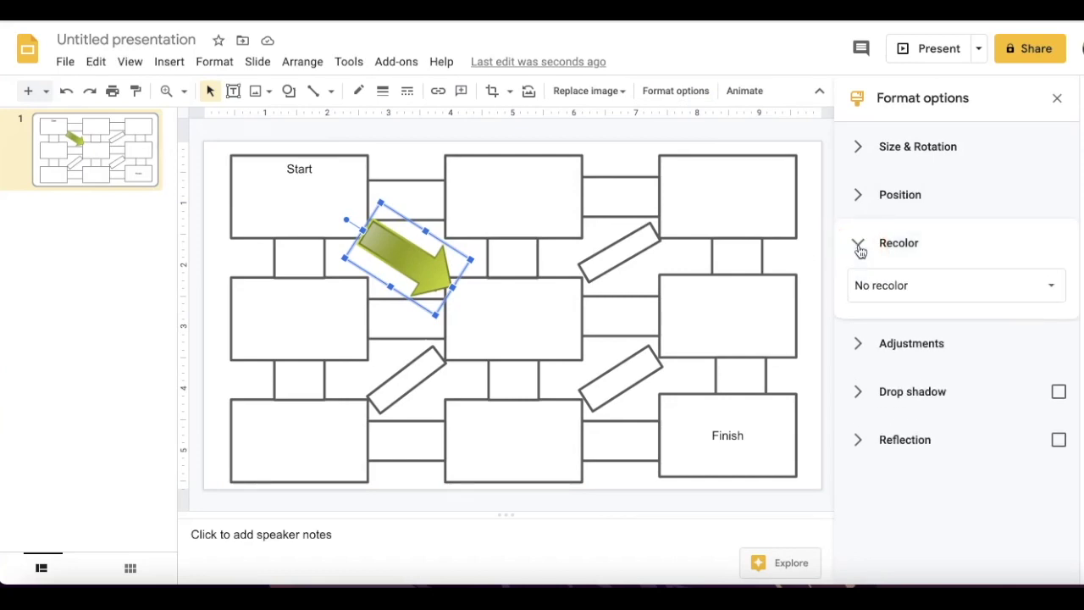
click(1054, 289)
scroll(1005, 464, down, 1)
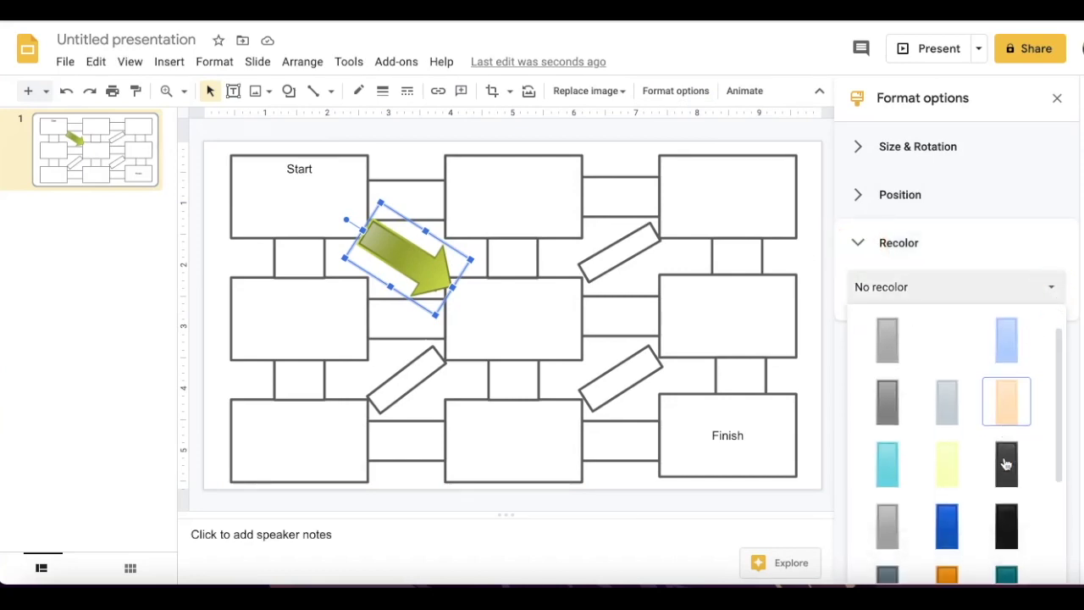
scroll(1005, 464, down, 4)
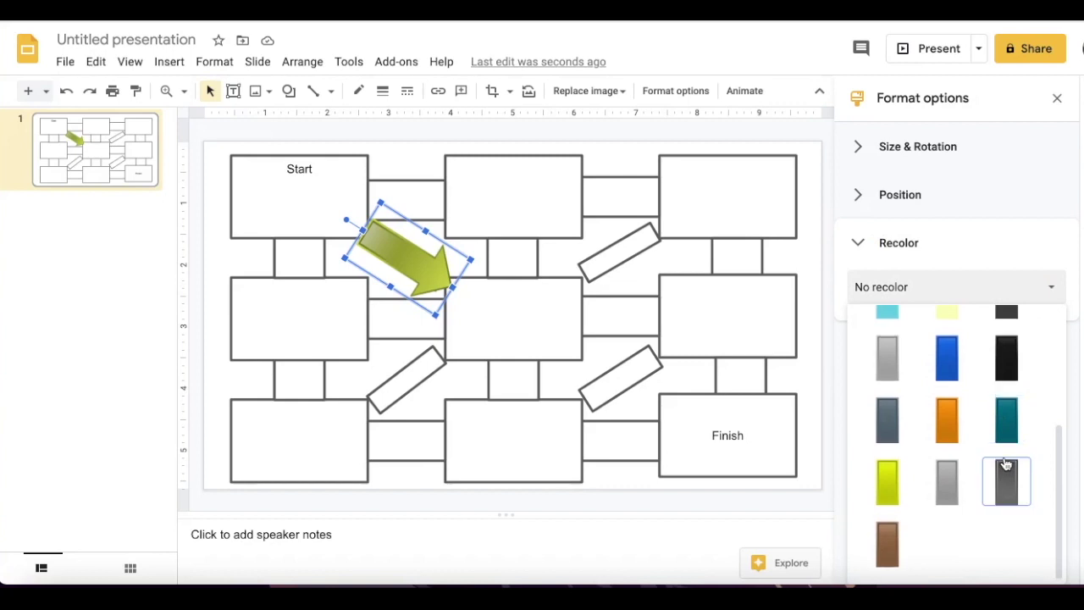
scroll(1006, 464, up, 2)
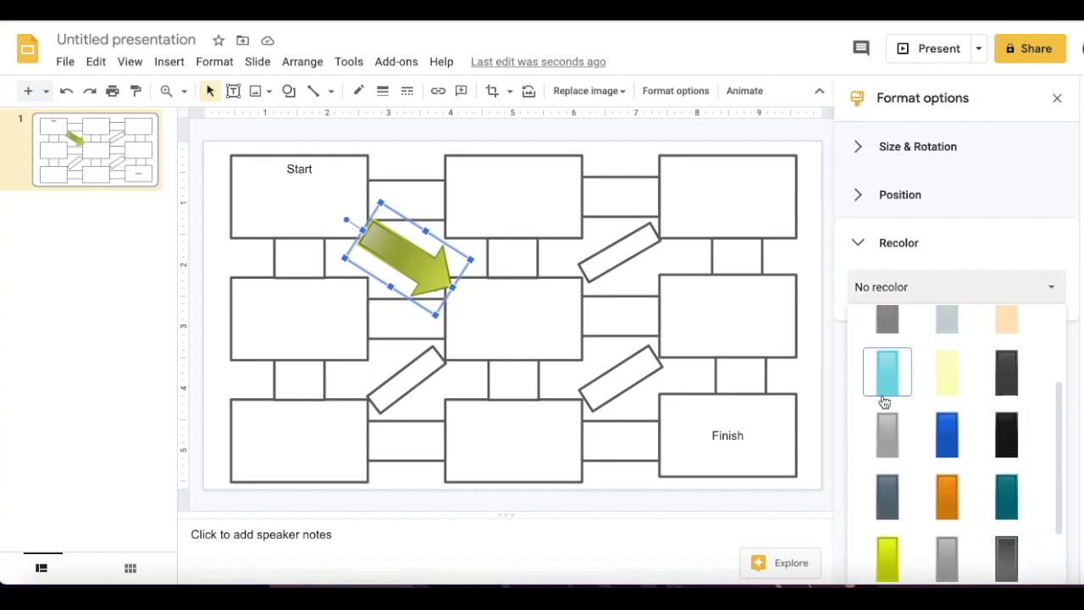
scroll(885, 373, up, 1)
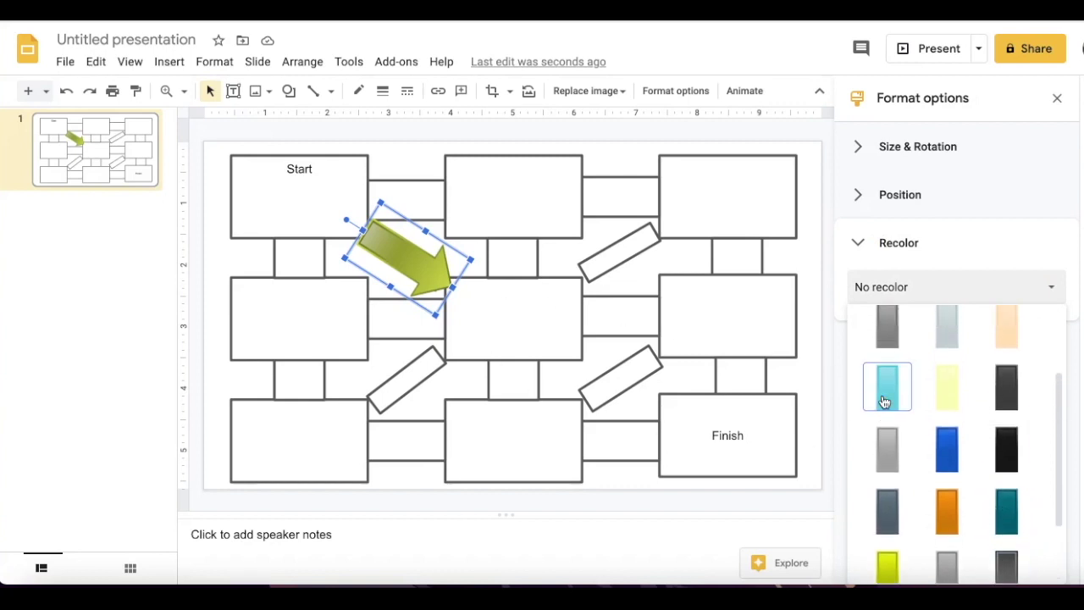
click(1051, 295)
Step: Set the green arrow's transparency to 55% and close the format options
click(1007, 252)
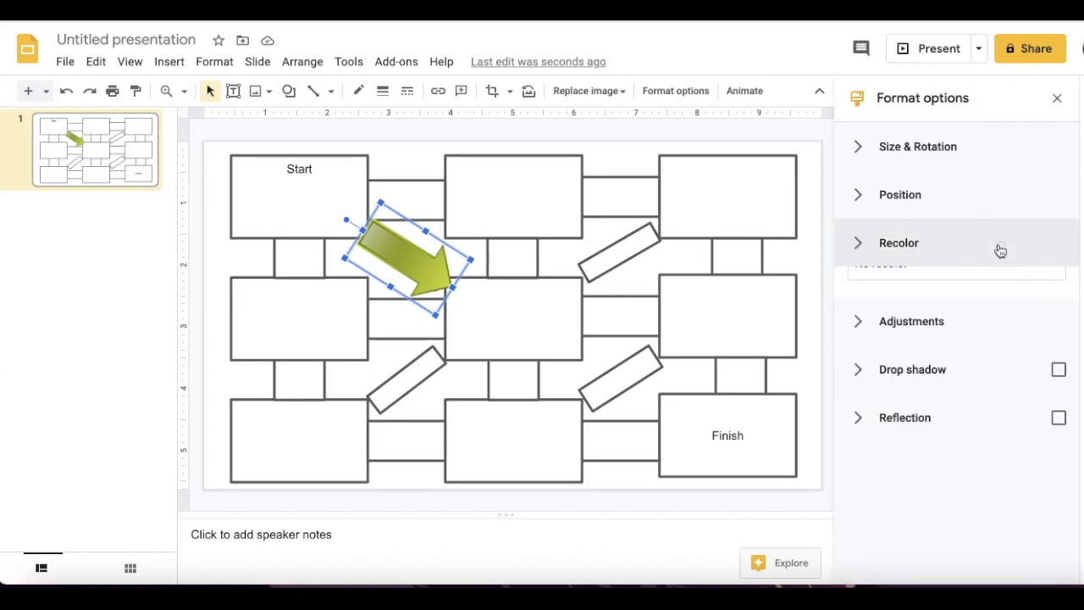
click(859, 296)
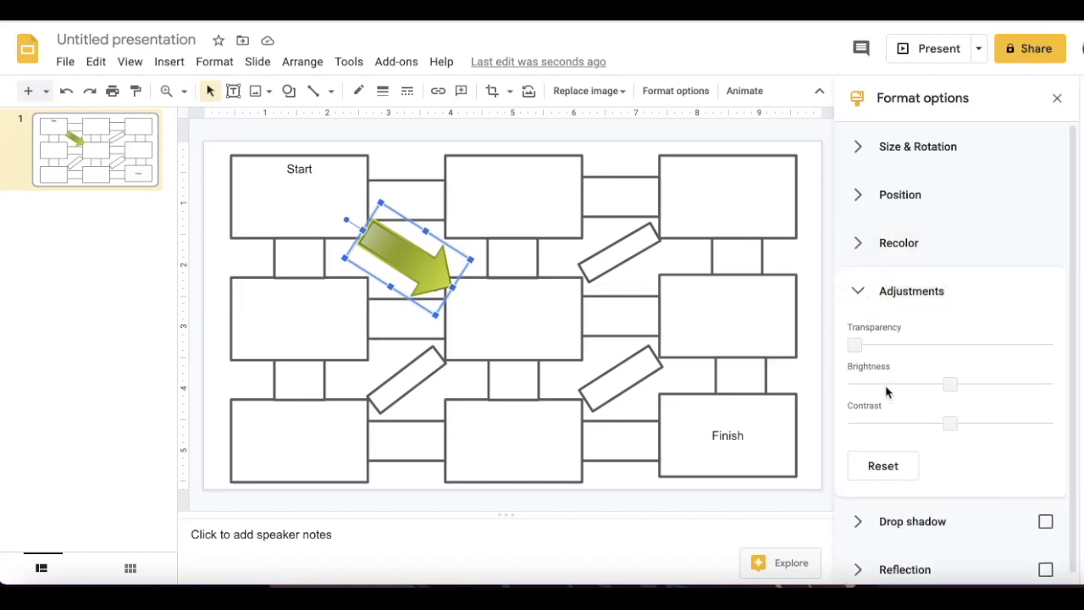
drag(854, 346, 915, 349)
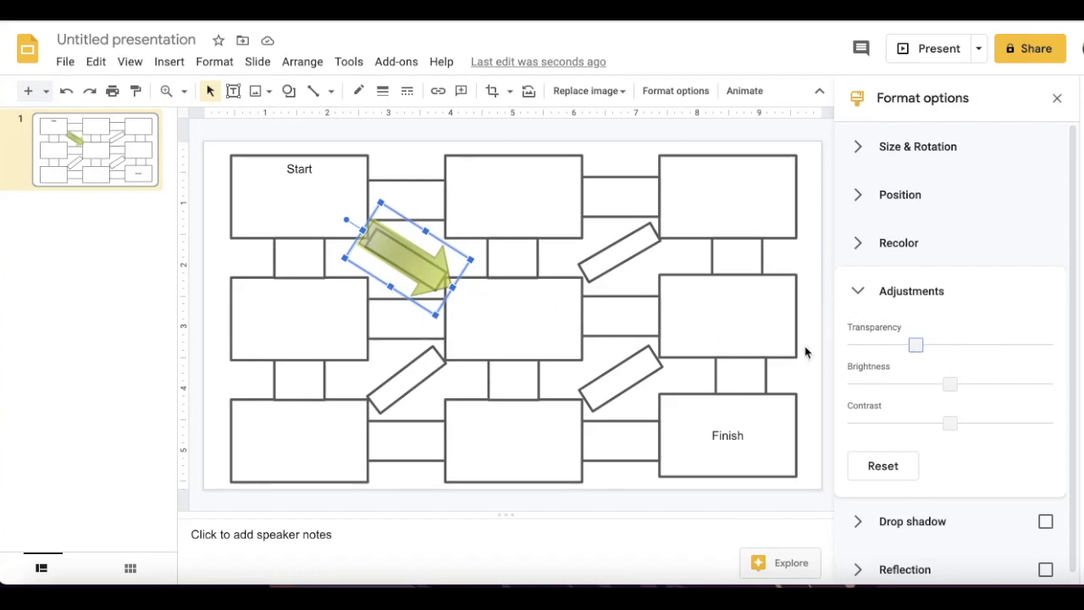
click(862, 298)
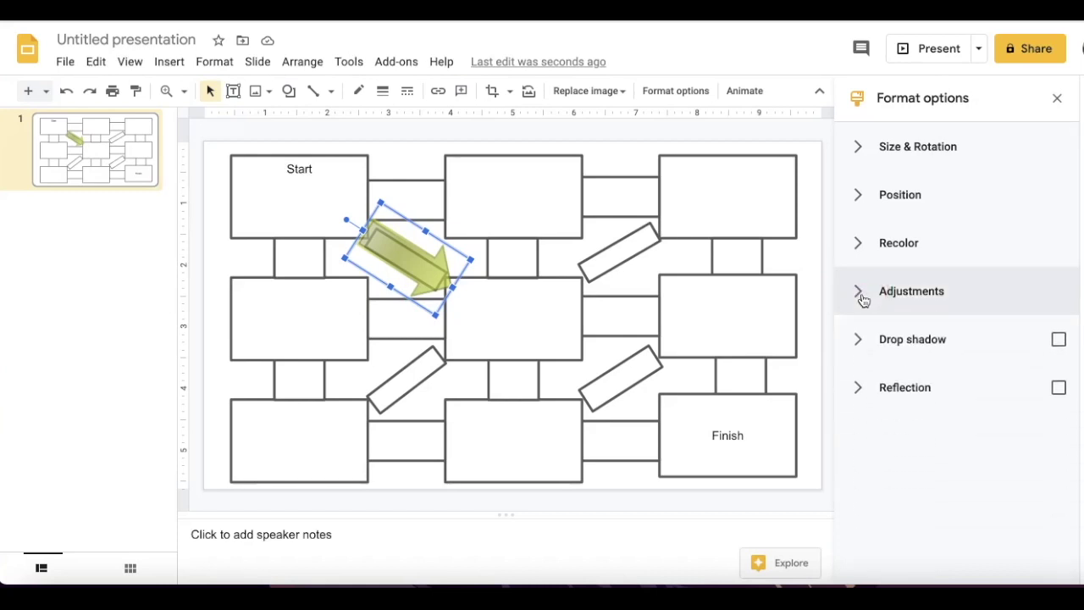
click(1056, 98)
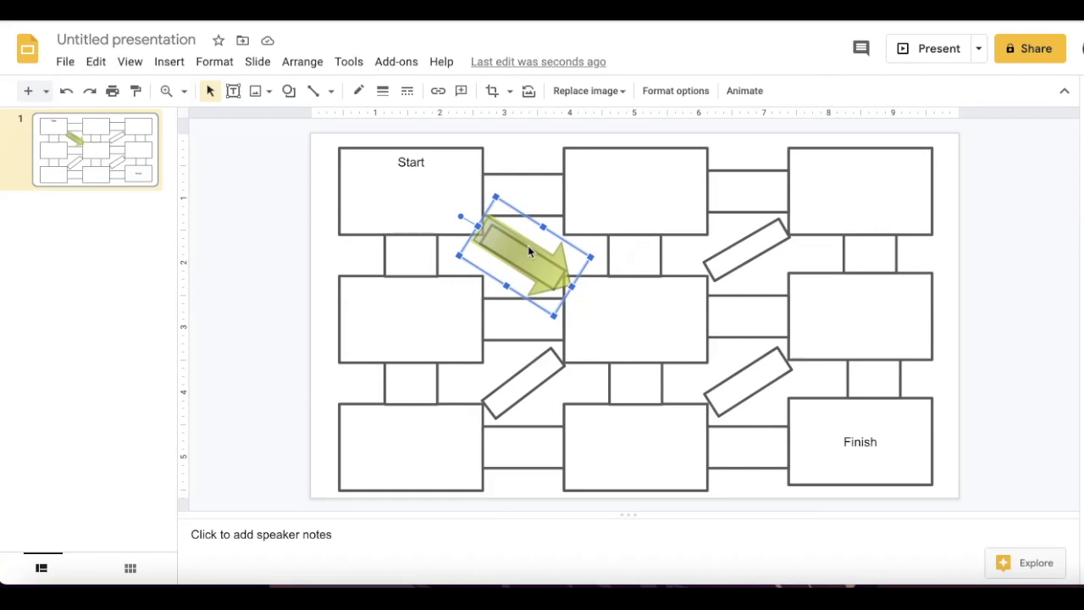
Step: Duplicate the green arrow with Ctrl+D and marquee-select the stack of copies
key(ctrl+d)
key(ctrl+d)
key(ctrl+d)
key(ctrl+d)
key(ctrl+d)
key(ctrl+d)
key(ctrl+d)
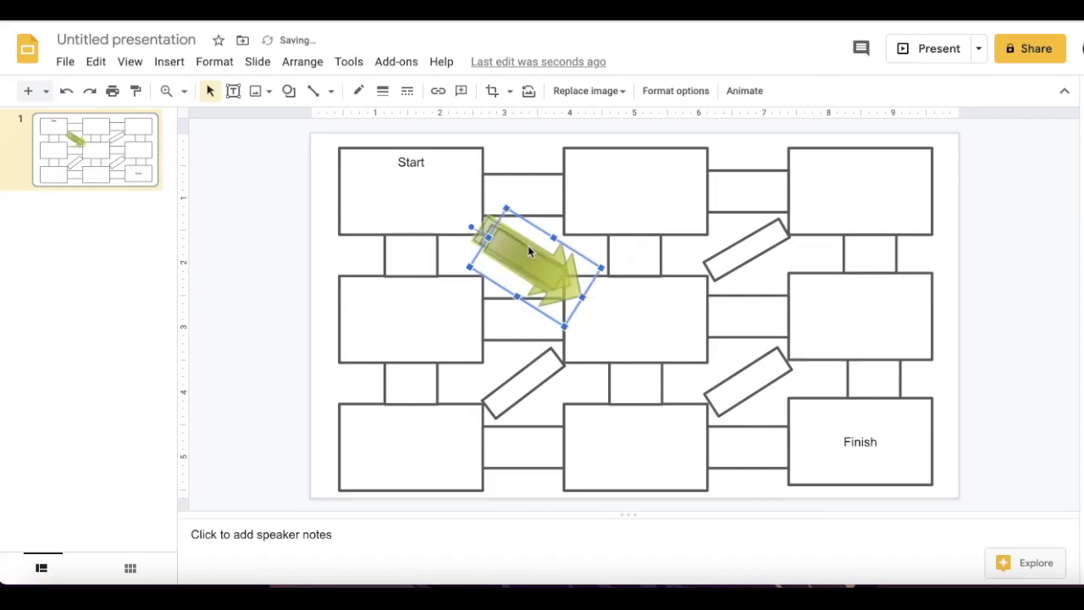
key(Escape)
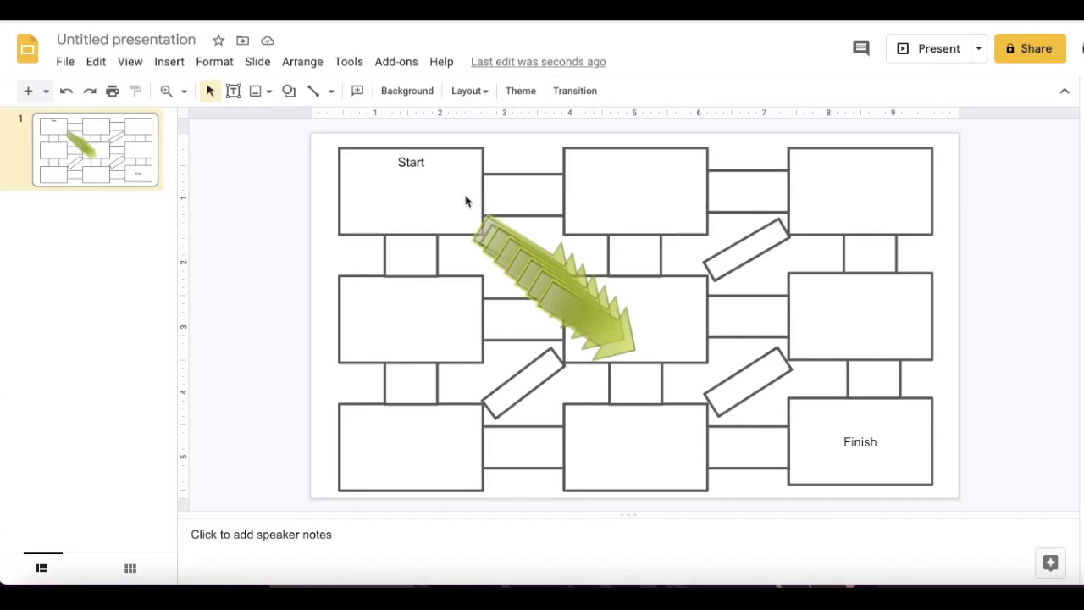
click(505, 236)
click(472, 212)
drag(471, 212, 635, 365)
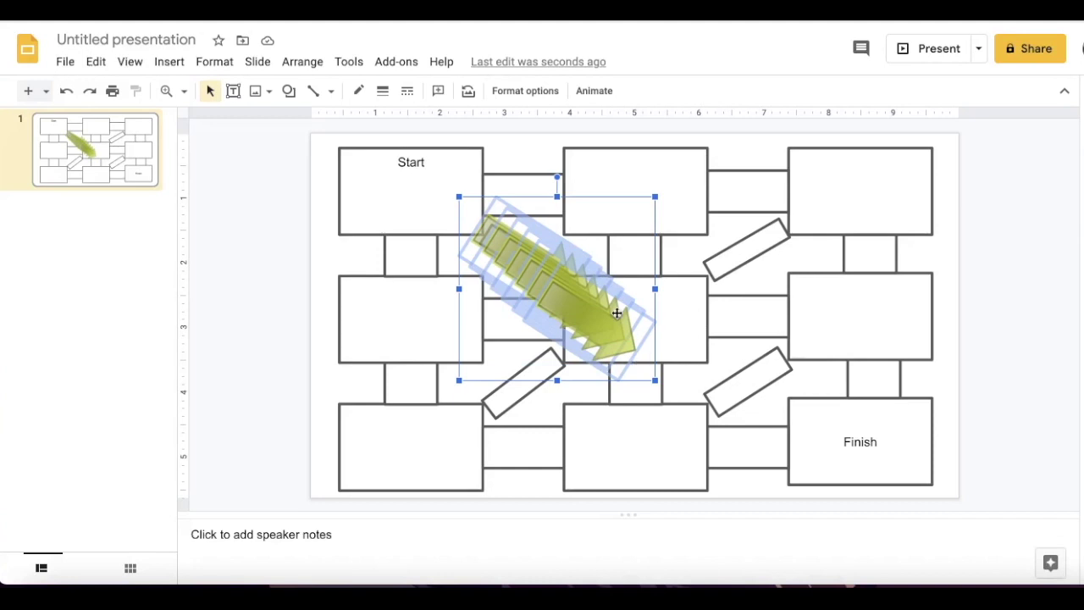
Step: Align the arrow copies to Center and Middle so they stack exactly
click(302, 62)
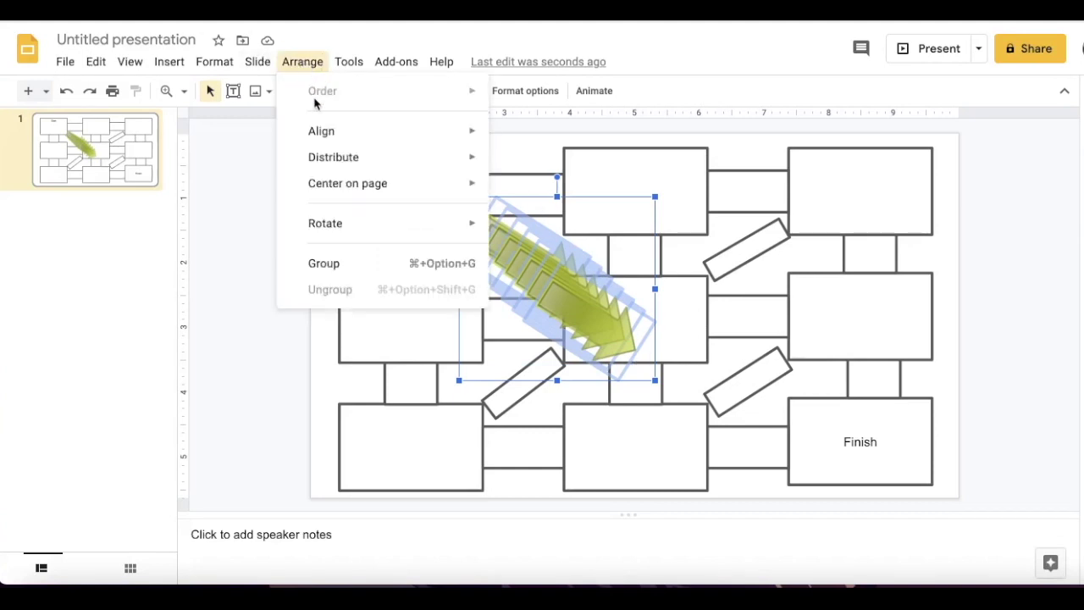
mouse_move(336, 131)
click(530, 163)
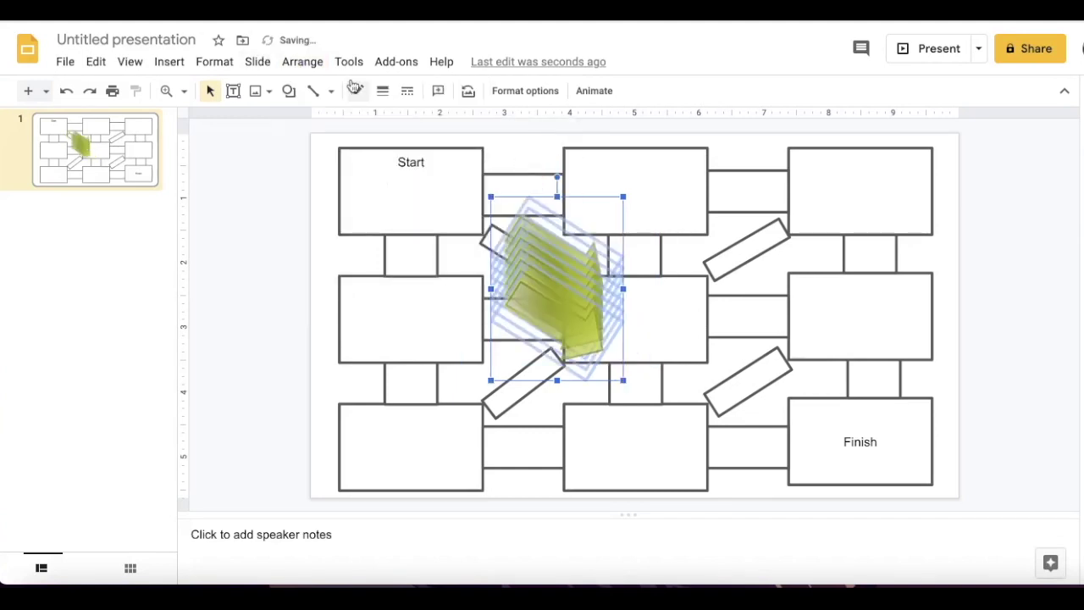
click(314, 65)
mouse_move(381, 138)
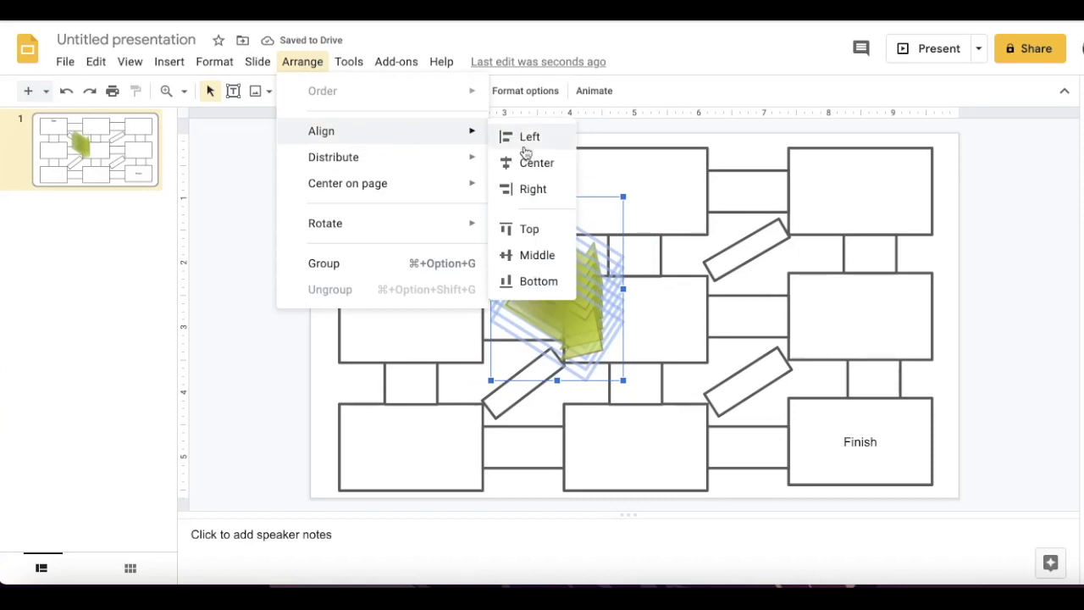
click(538, 255)
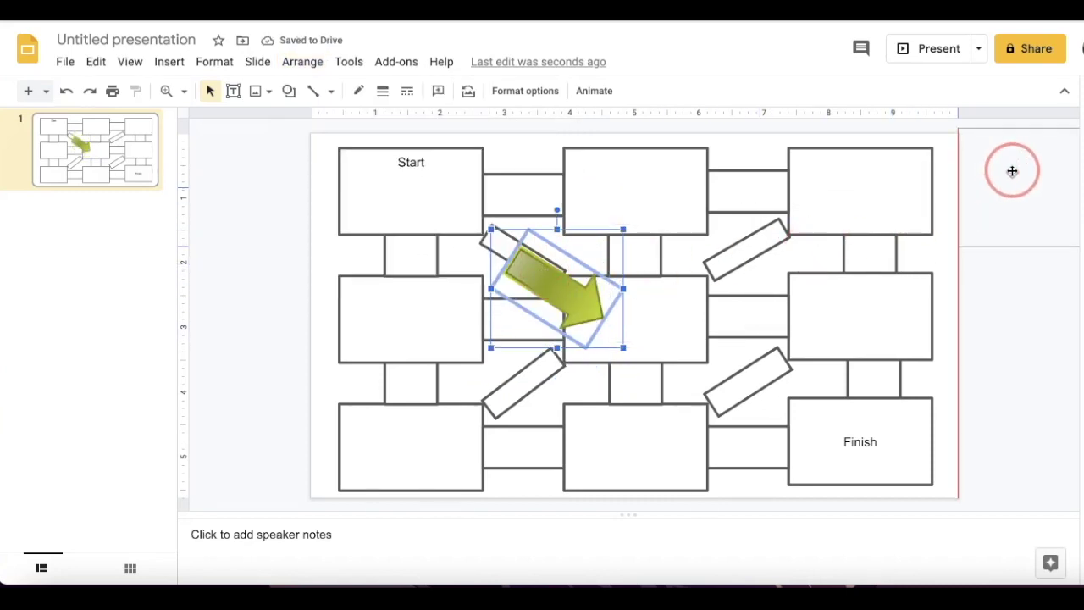
Step: Move the arrow stack off the slide to the right and select the top copy
drag(1017, 183, 1013, 179)
click(1050, 344)
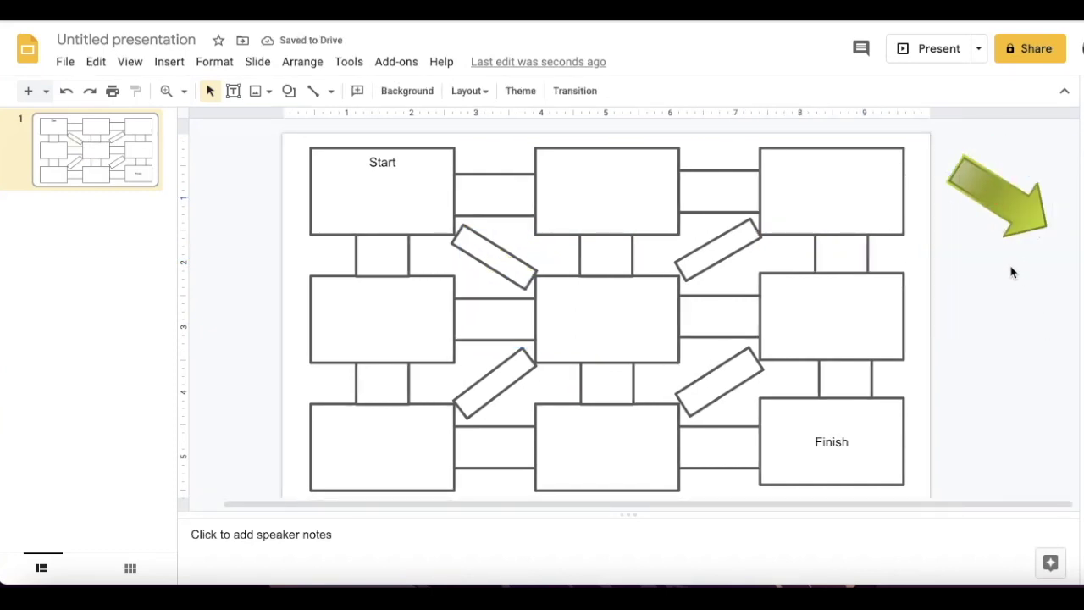
click(1015, 196)
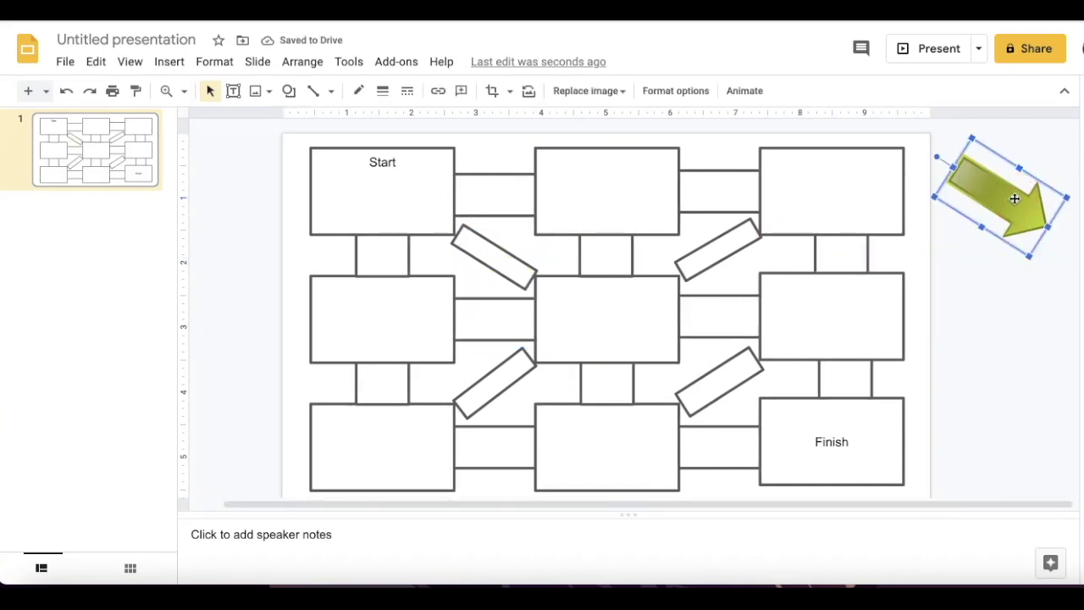
click(1003, 263)
click(1008, 199)
Step: Place one arrow copy between Start and the next box, rotated right and stretched taller
drag(1009, 199, 522, 300)
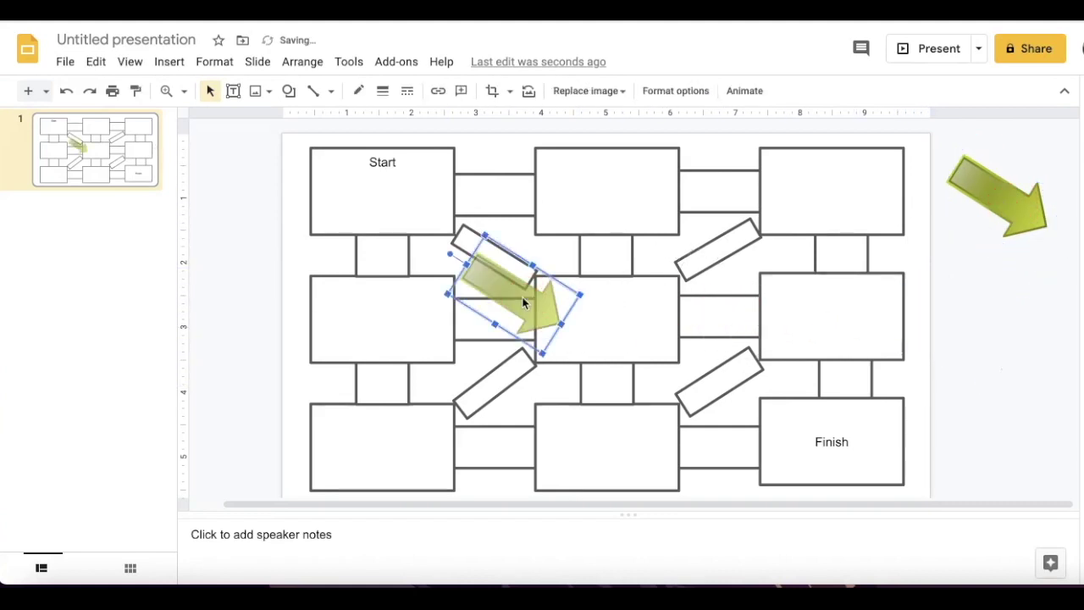
drag(450, 253, 438, 294)
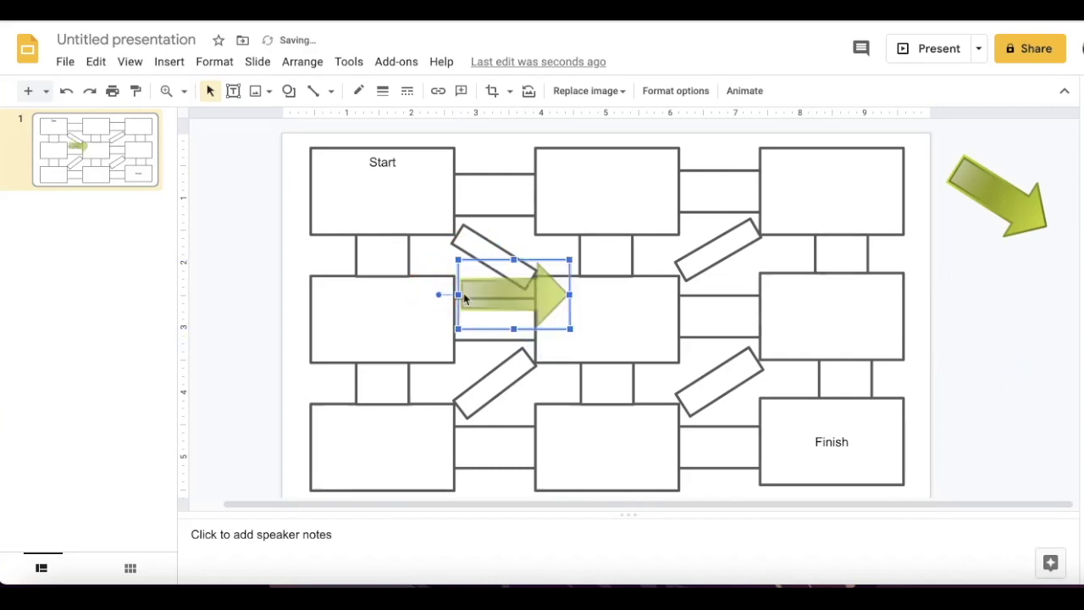
drag(512, 249, 500, 198)
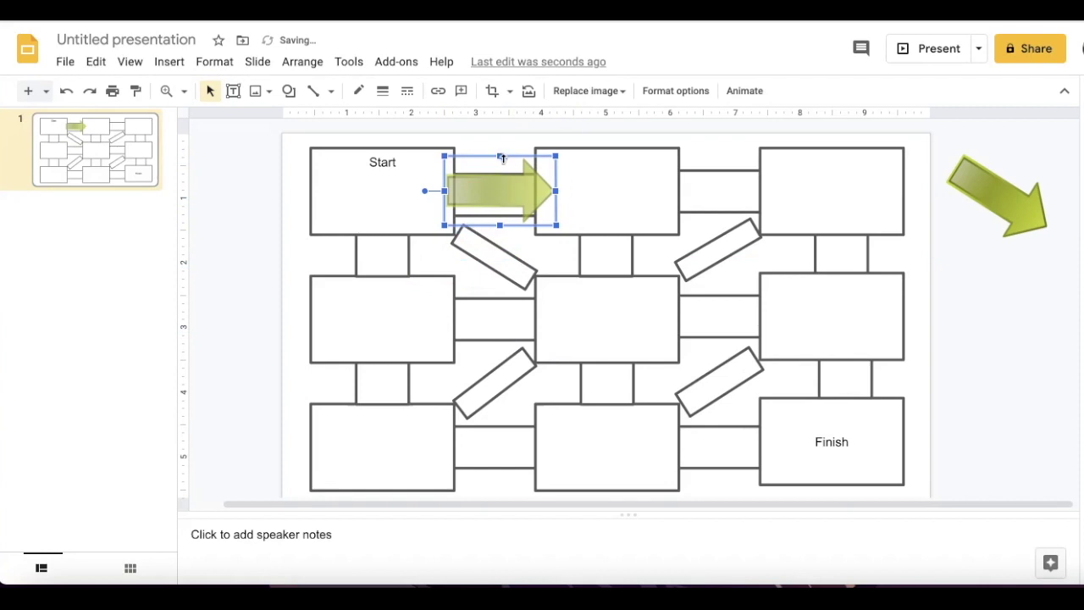
drag(499, 225, 499, 234)
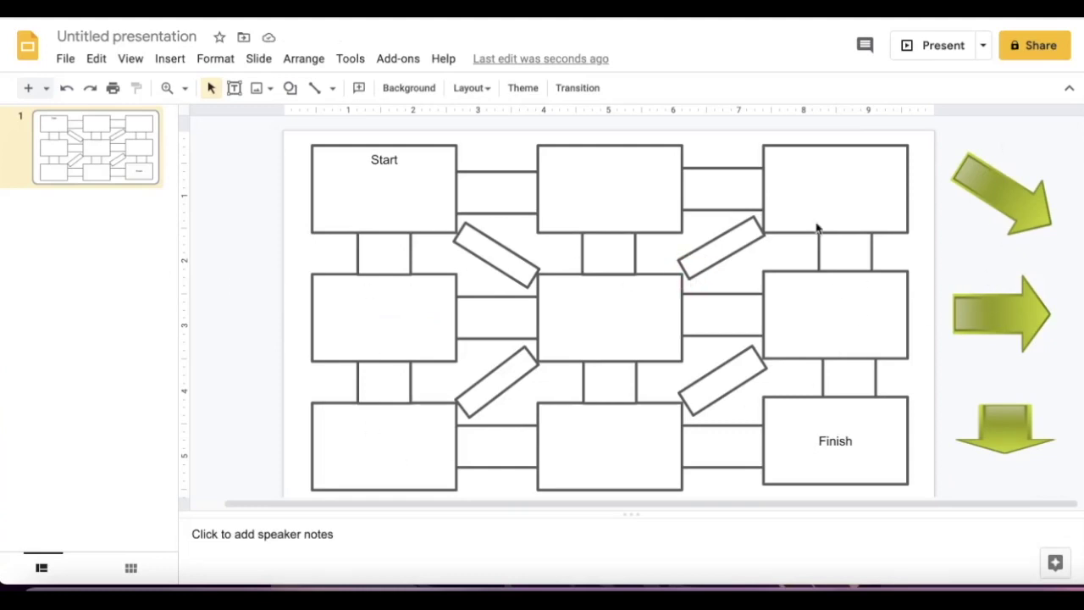
click(280, 229)
Step: Set the maze slide's background colour to light green
click(410, 91)
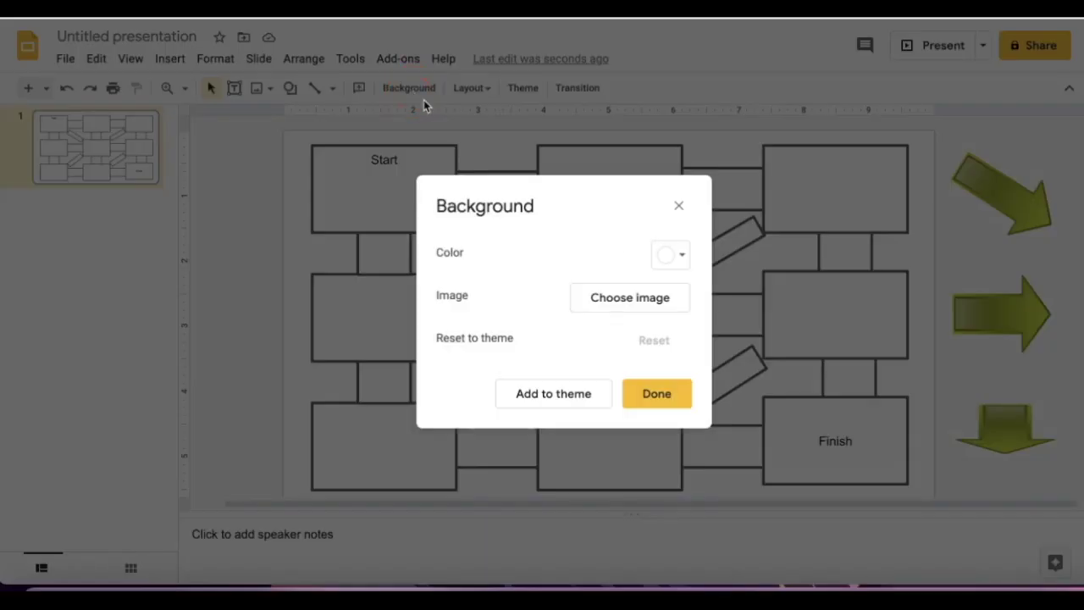
click(679, 258)
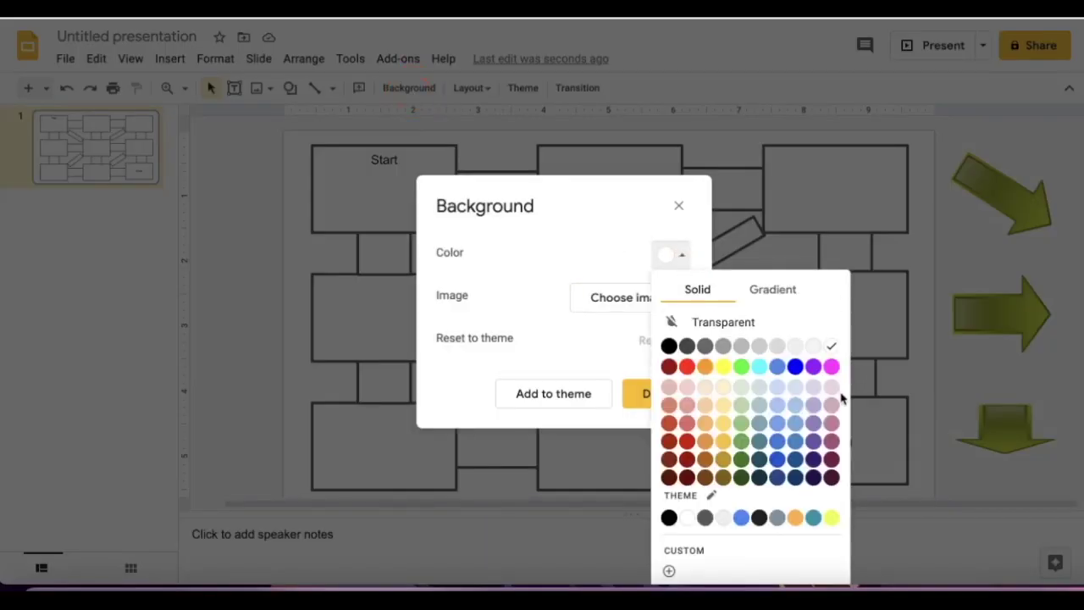
click(741, 388)
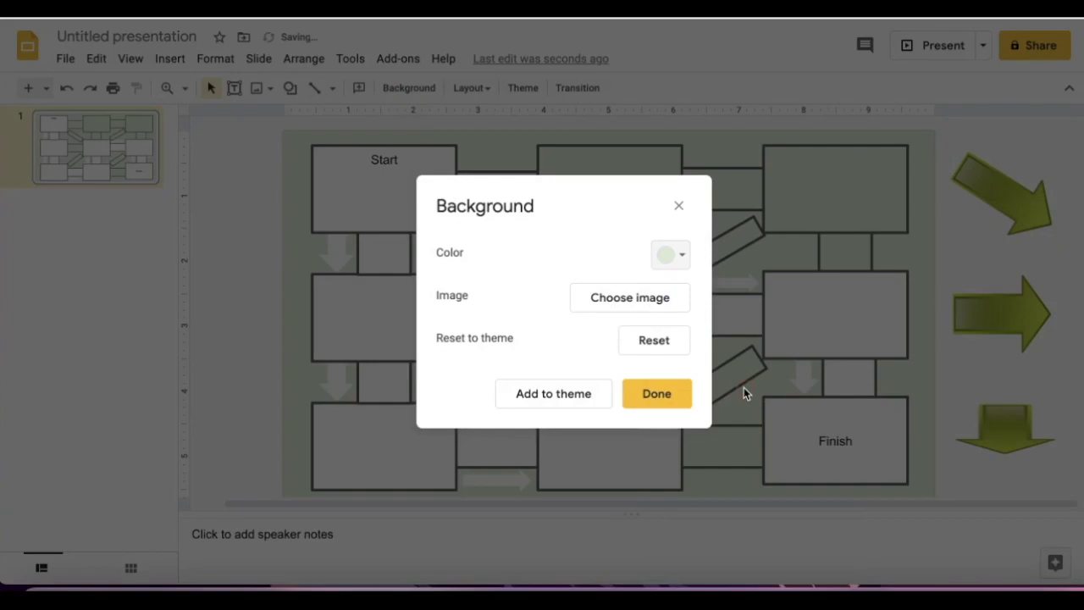
click(654, 396)
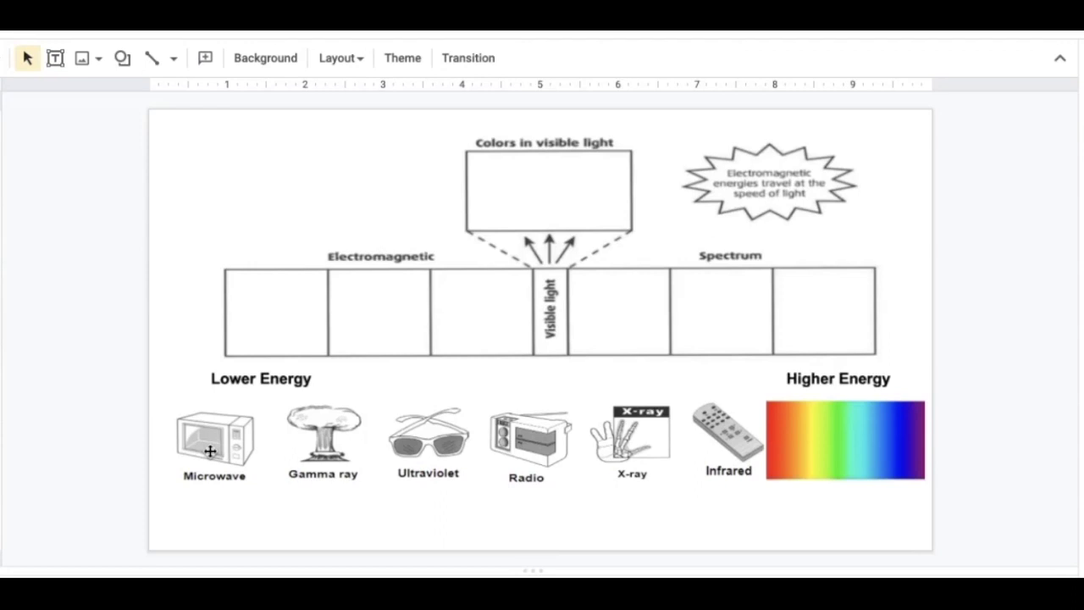
Step: Sort the Microwave, Ultraviolet, Radio, X-ray, Gamma ray and Infrared cards into their boxes
drag(229, 438, 392, 309)
drag(427, 441, 498, 307)
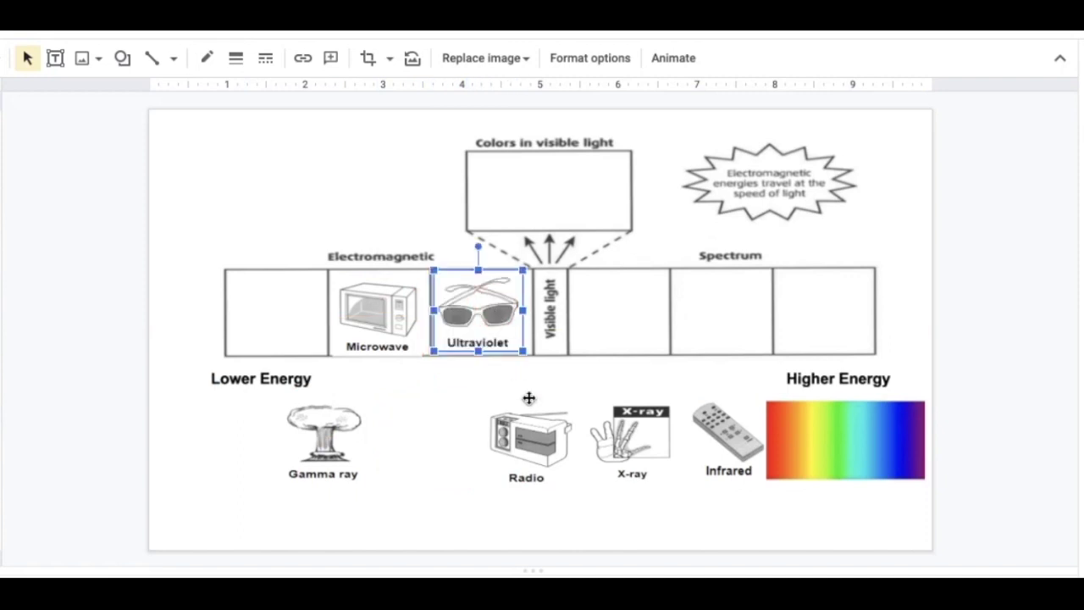
drag(518, 423, 270, 309)
drag(631, 436, 614, 315)
drag(322, 436, 726, 315)
drag(728, 428, 832, 312)
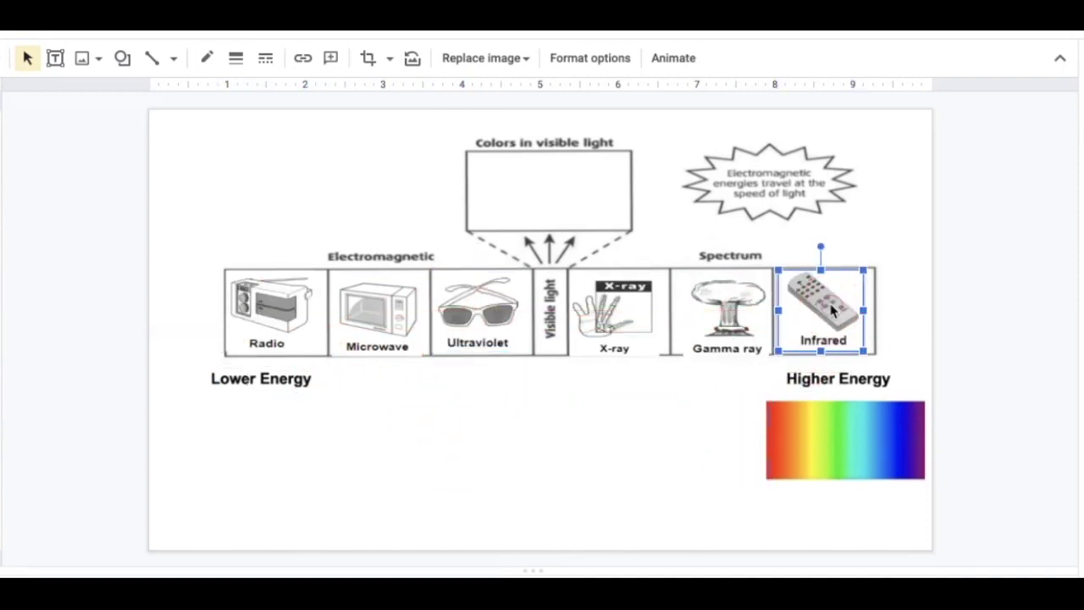
Step: Put the rainbow image into the Colors in visible light box
drag(841, 418, 545, 169)
click(83, 417)
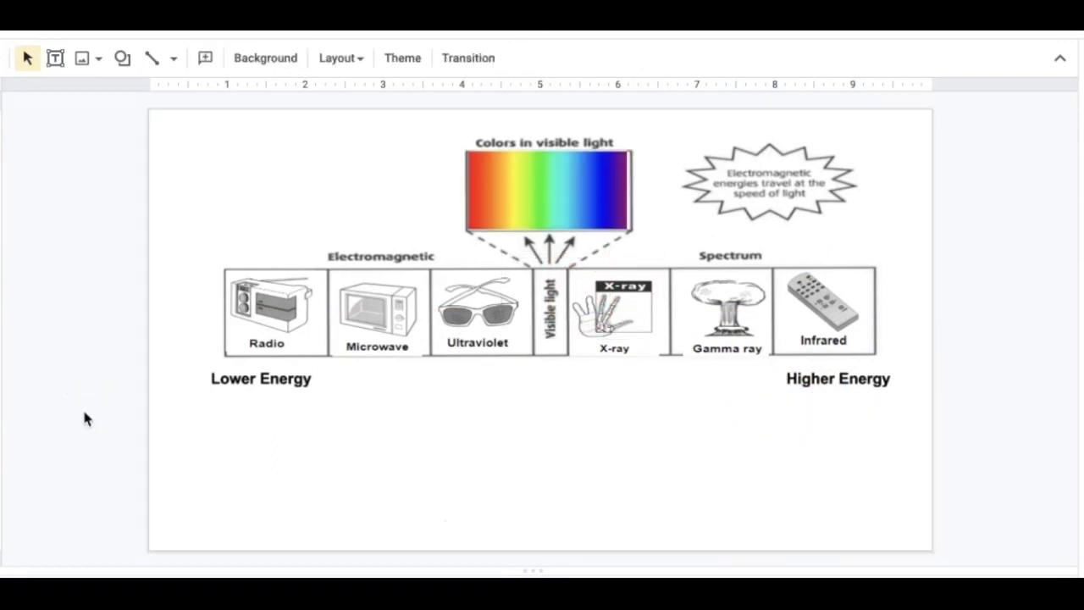
click(339, 470)
click(201, 176)
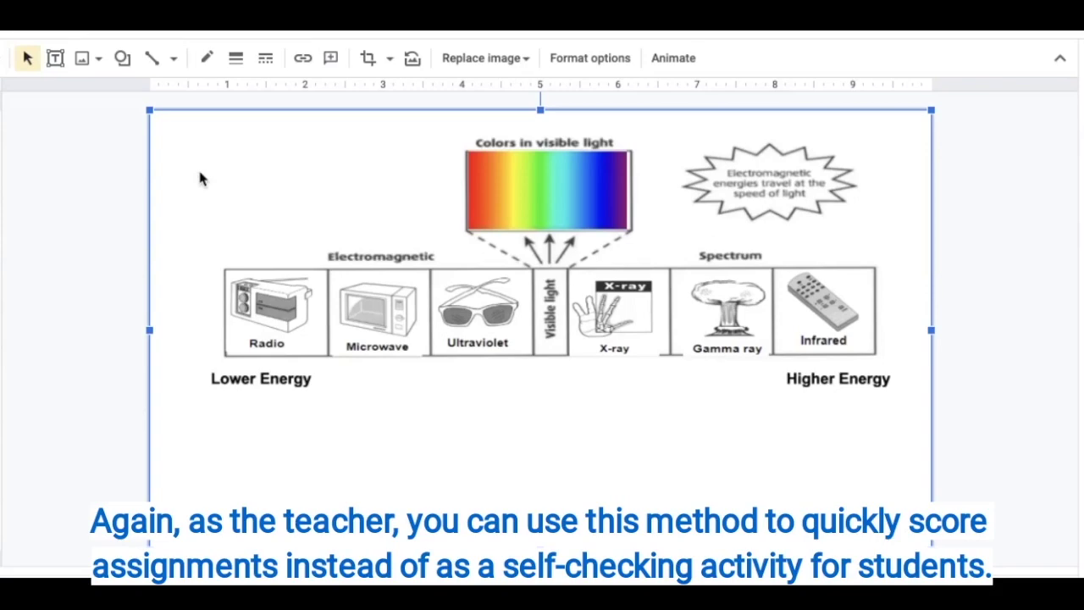
click(201, 177)
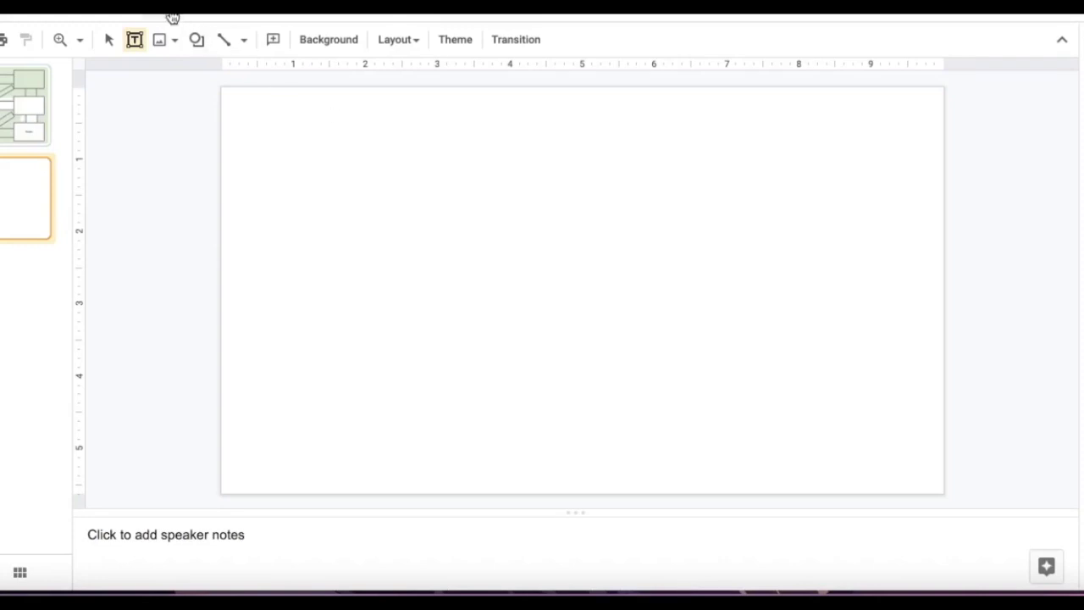
Step: Open the slide master editor on the Section header layout
click(165, 10)
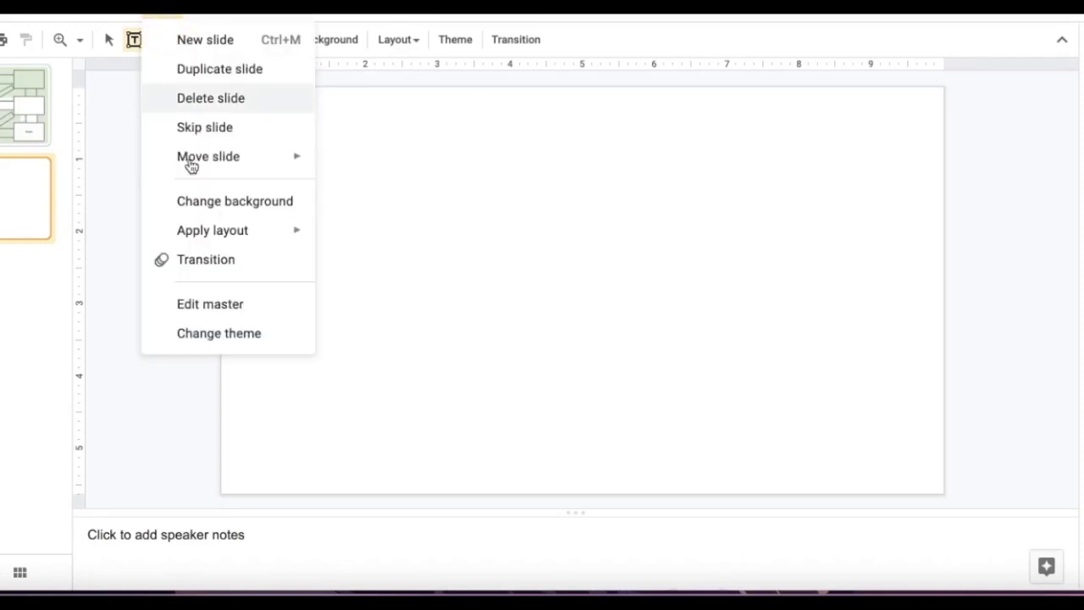
click(213, 315)
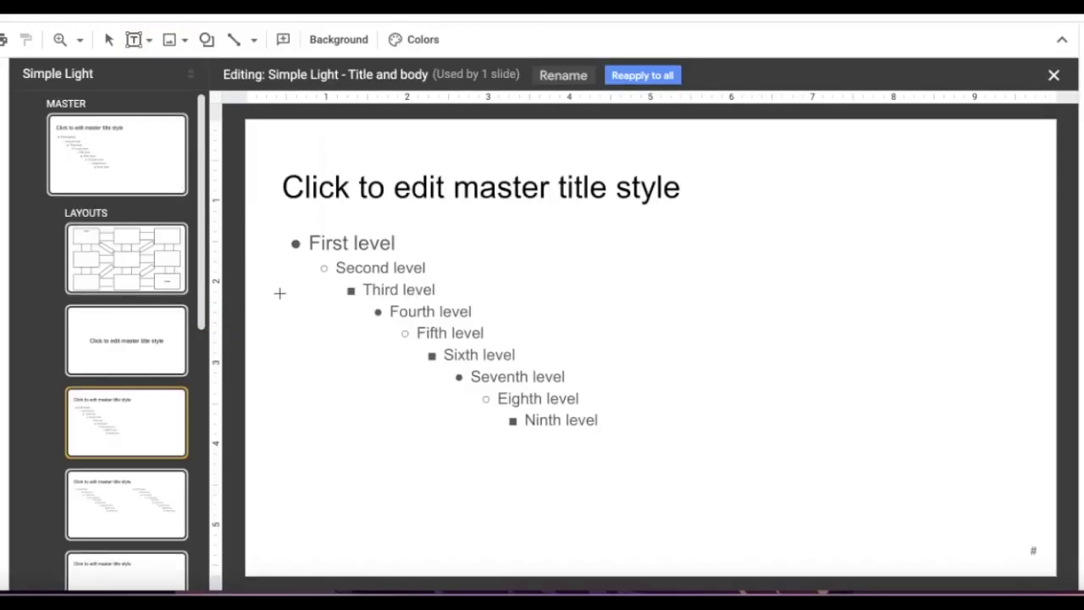
click(166, 340)
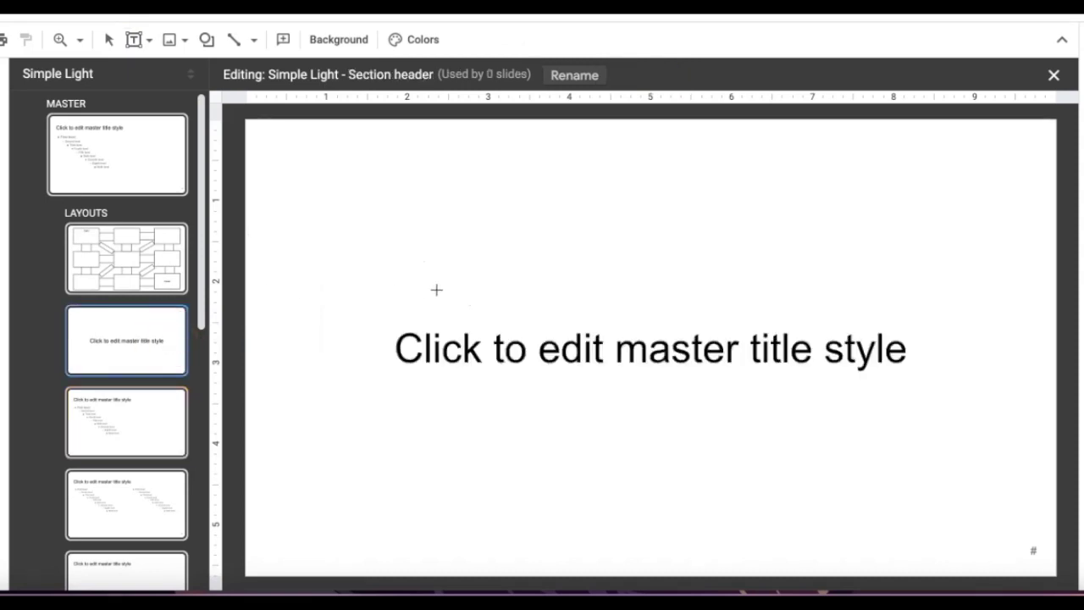
Step: Delete the Section header layout's title placeholder
click(390, 333)
triple_click(382, 332)
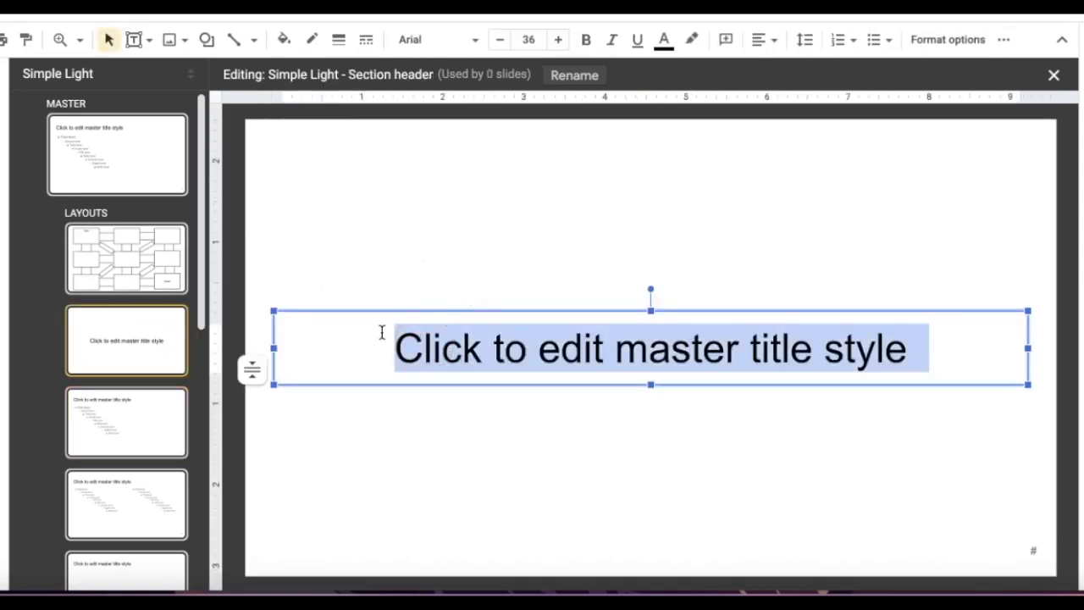
click(275, 311)
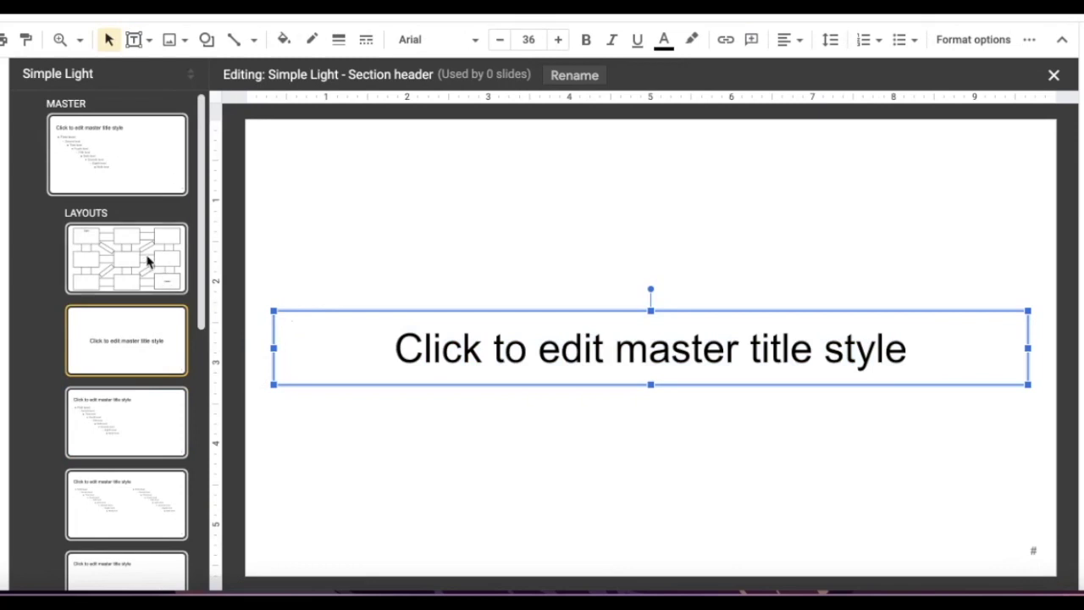
scroll(159, 395, down, 2)
scroll(159, 395, up, 2)
scroll(158, 395, down, 2)
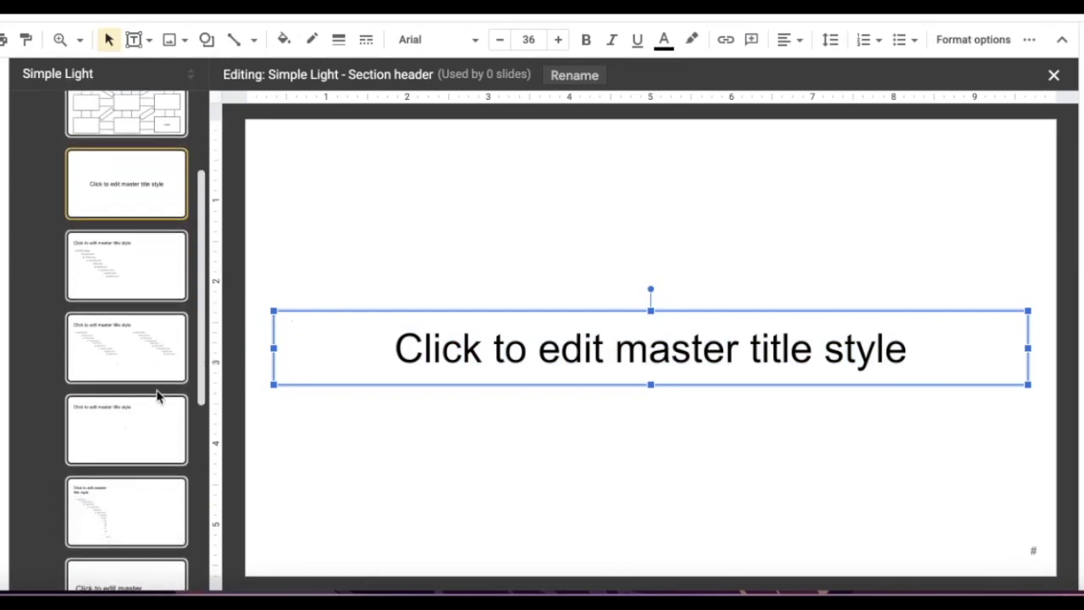
scroll(158, 395, down, 2)
scroll(158, 393, up, 3)
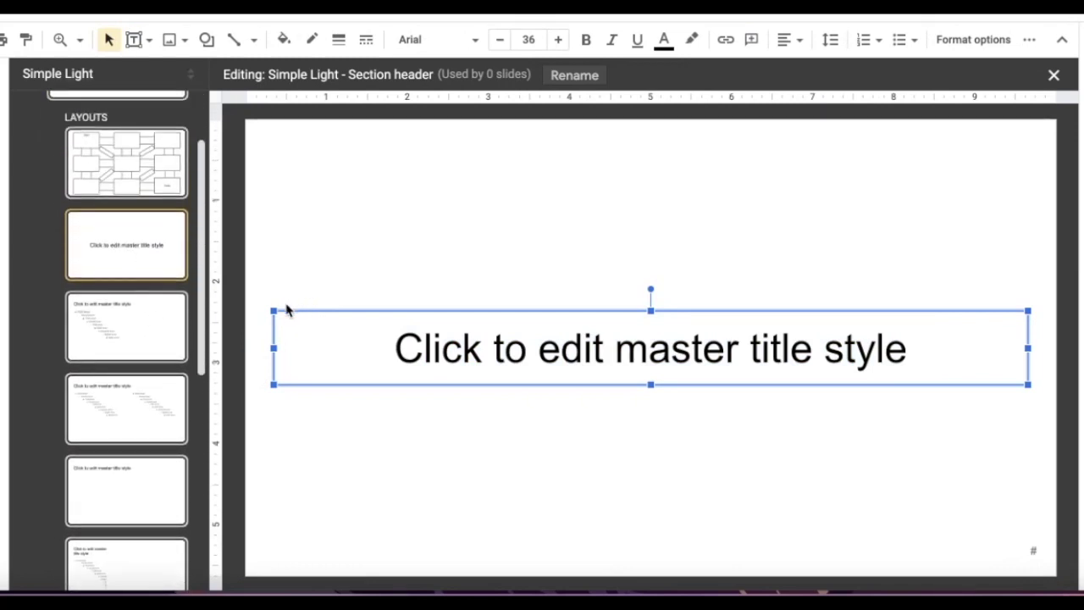
key(Delete)
click(450, 336)
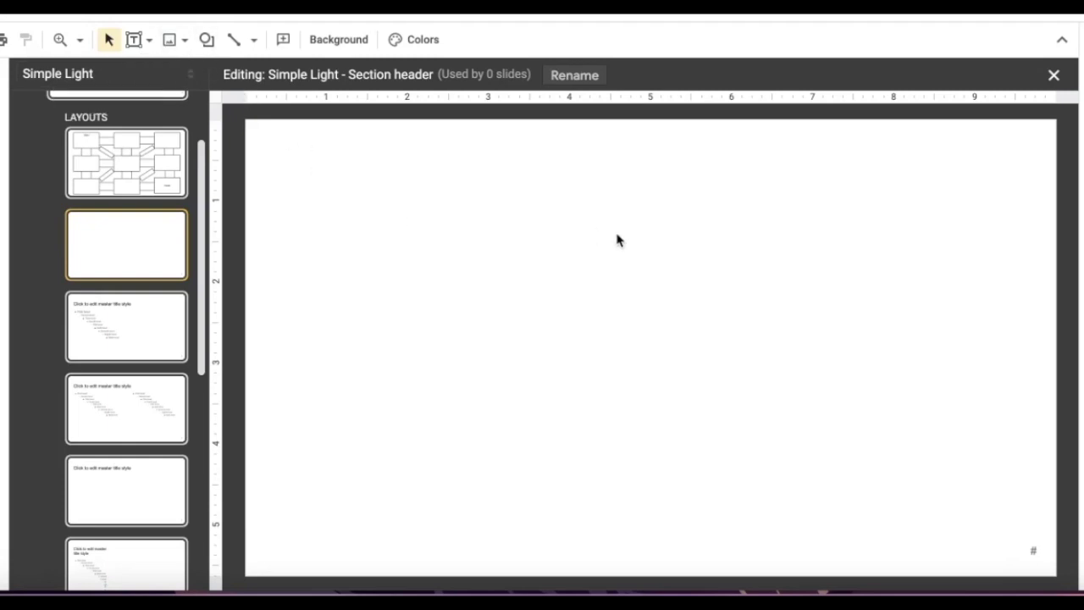
Step: Paste the spectrum diagram onto the layout and stretch it to fill the slide
key(ctrl+v)
mouse_move(578, 245)
mouse_down()
mouse_move(649, 249)
mouse_move(585, 253)
mouse_move(581, 240)
mouse_up()
drag(629, 334, 1045, 349)
mouse_move(1044, 573)
mouse_down()
mouse_move(1048, 562)
mouse_move(1062, 582)
mouse_up()
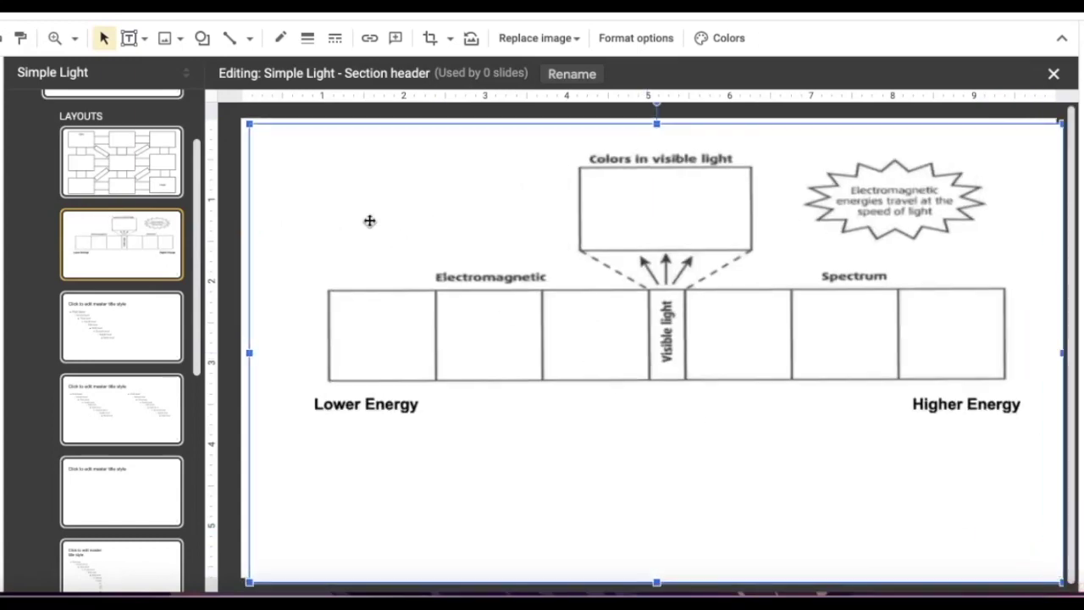
drag(247, 124, 240, 119)
drag(372, 259, 373, 255)
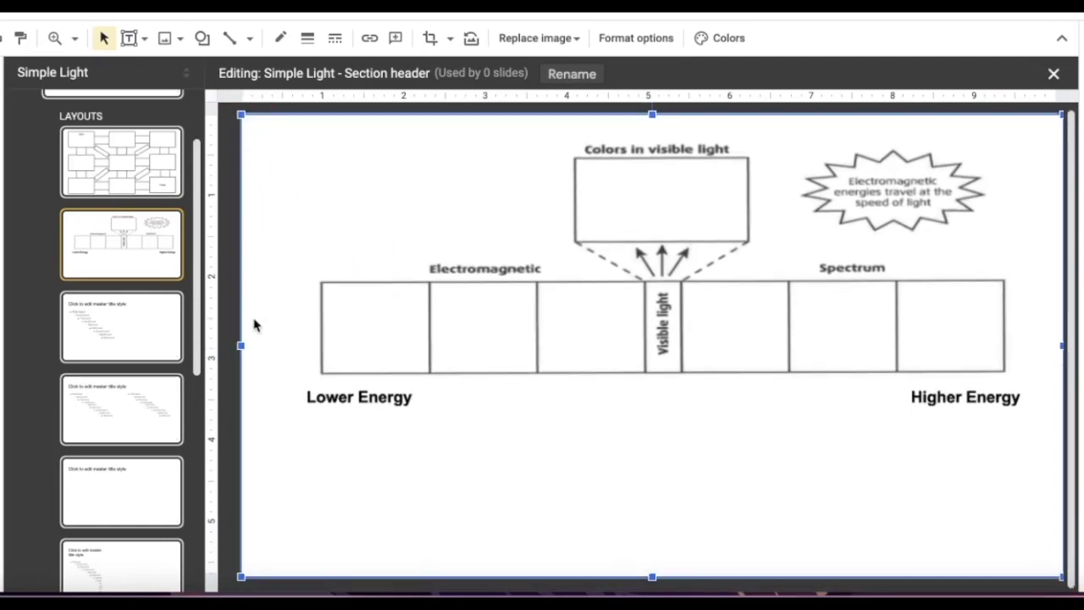
click(227, 314)
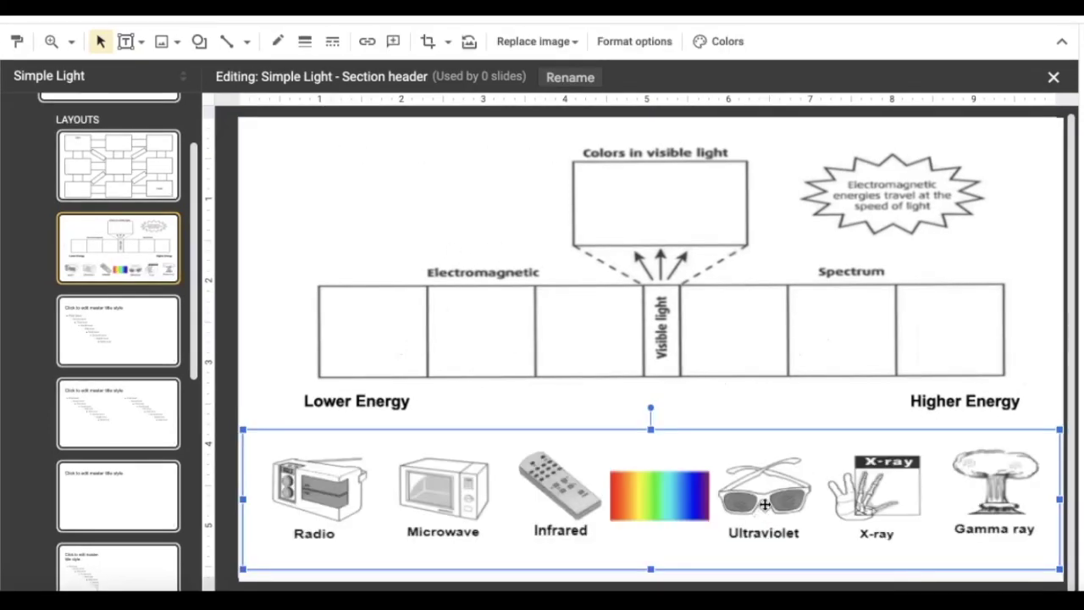
Step: Shrink the row of spectrum pictures and position it just below the diagram
click(290, 565)
drag(290, 565, 321, 557)
drag(448, 513, 425, 511)
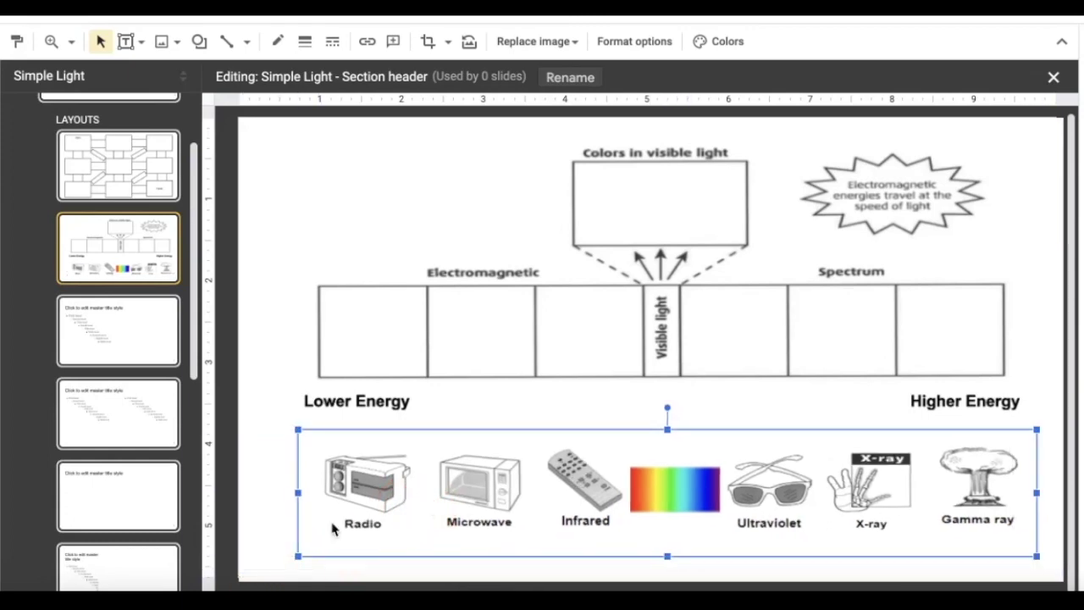
drag(297, 557, 326, 552)
drag(414, 525, 376, 523)
click(259, 234)
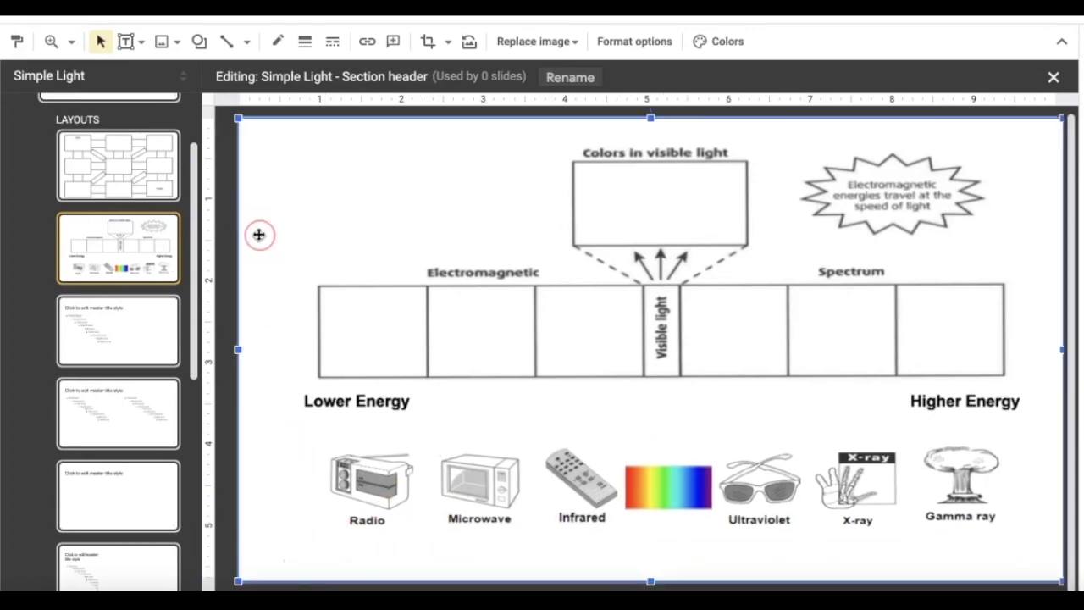
click(617, 495)
drag(616, 495, 616, 501)
click(283, 294)
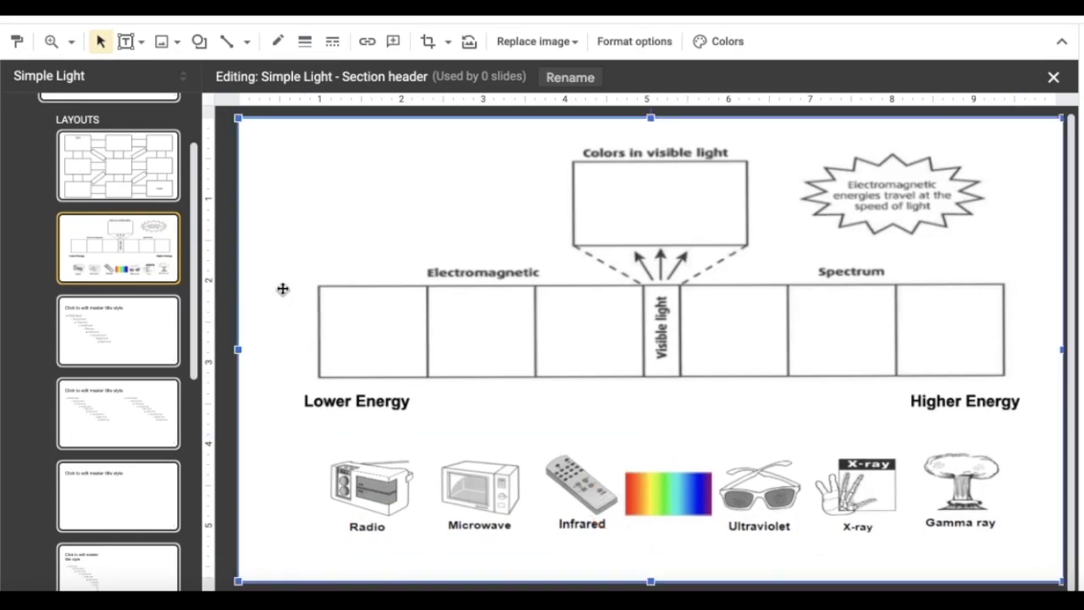
click(226, 149)
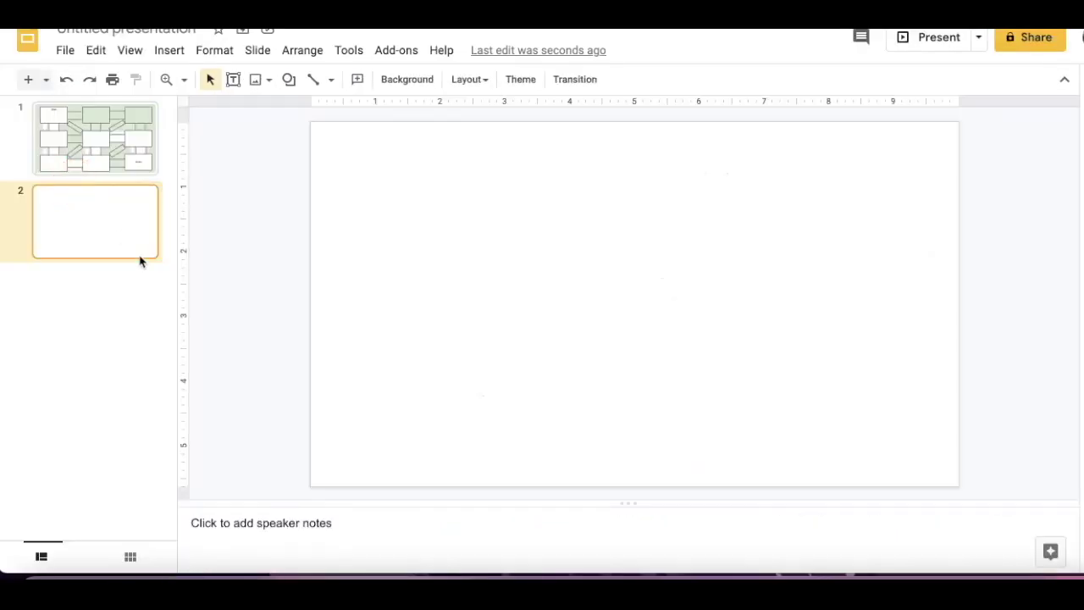
click(116, 229)
Step: Apply the Section header layout to slide 2
click(257, 50)
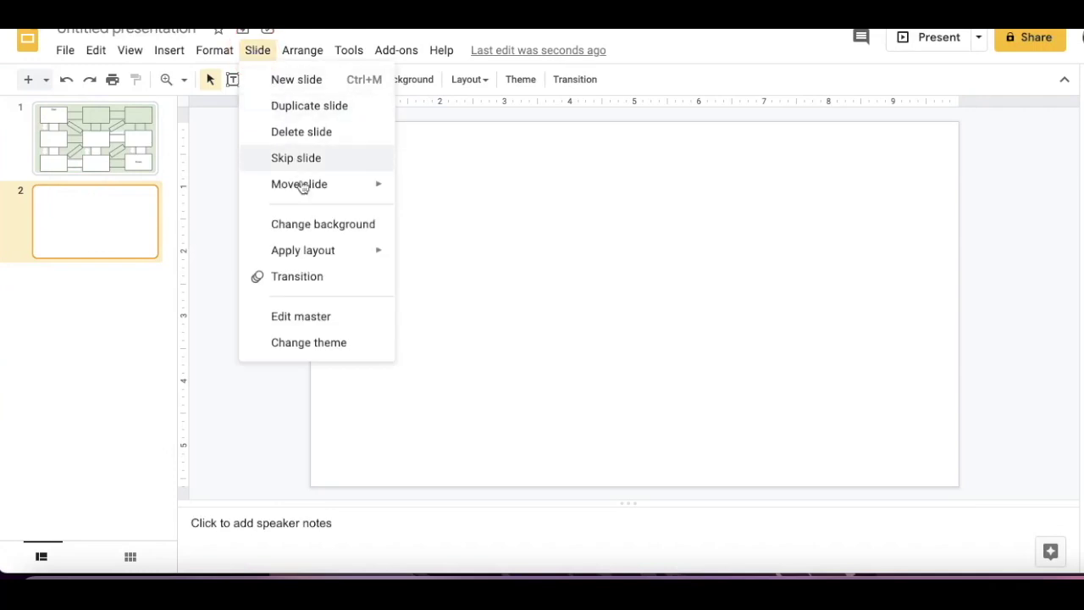
mouse_move(323, 263)
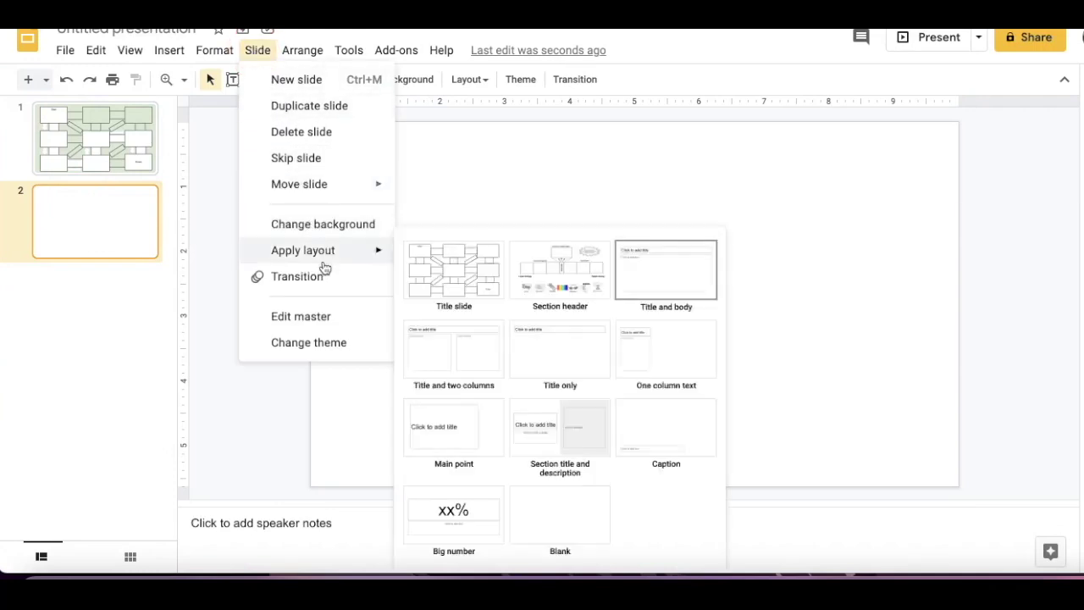
click(571, 291)
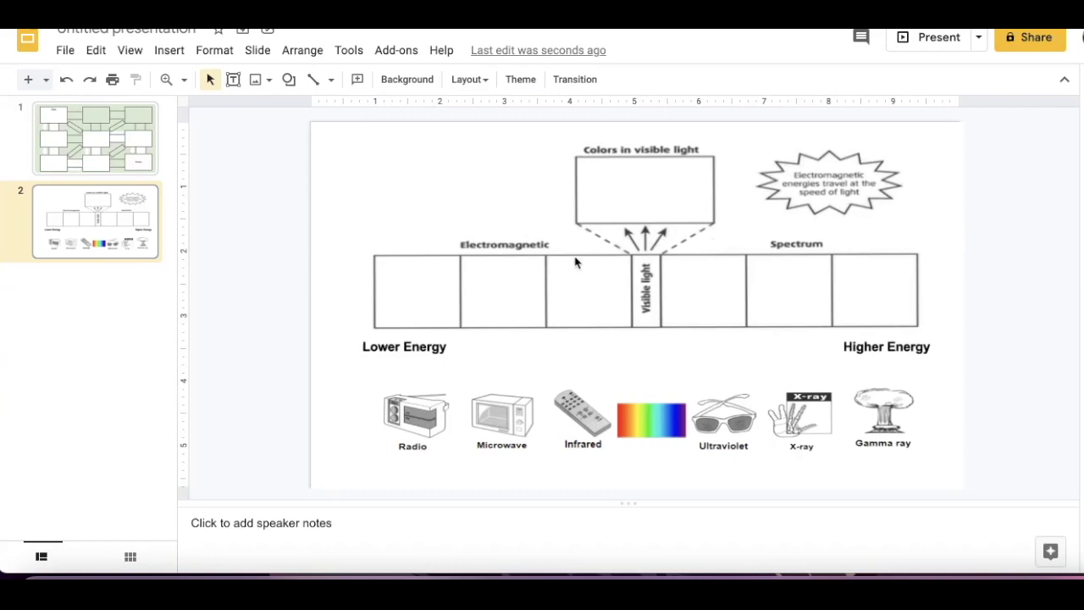
click(247, 245)
Step: Add the spectrum pictures with Insert image and select the rainbow picture beneath the diagram
click(420, 211)
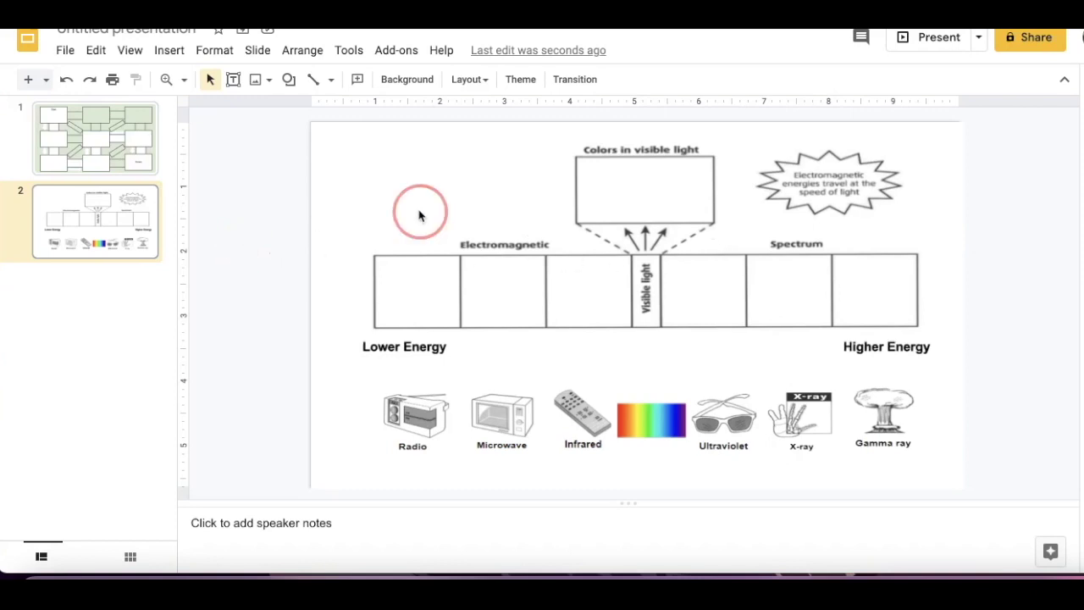
click(269, 79)
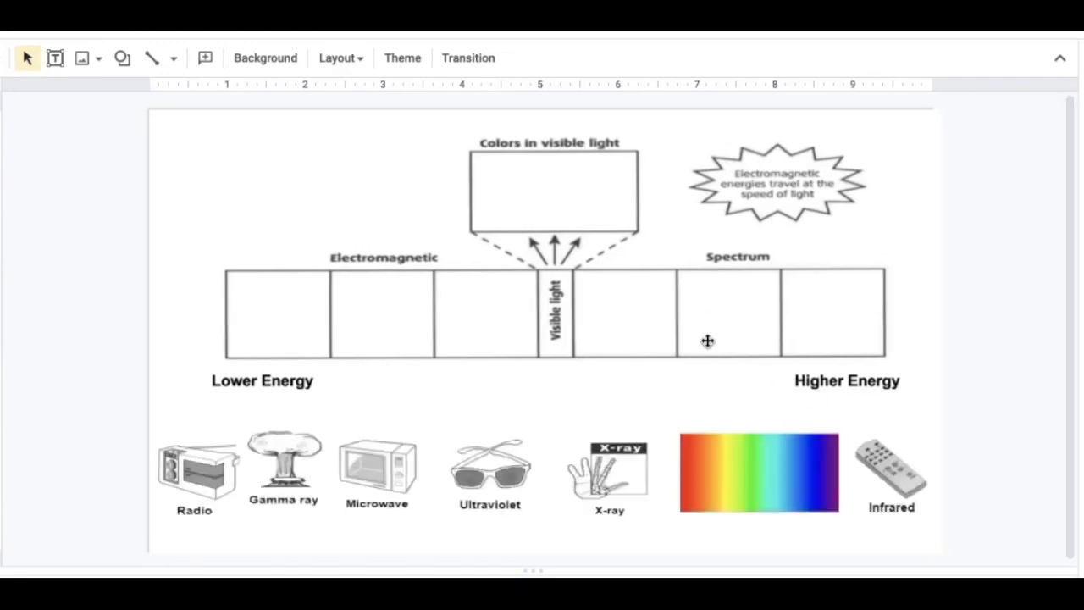
click(365, 572)
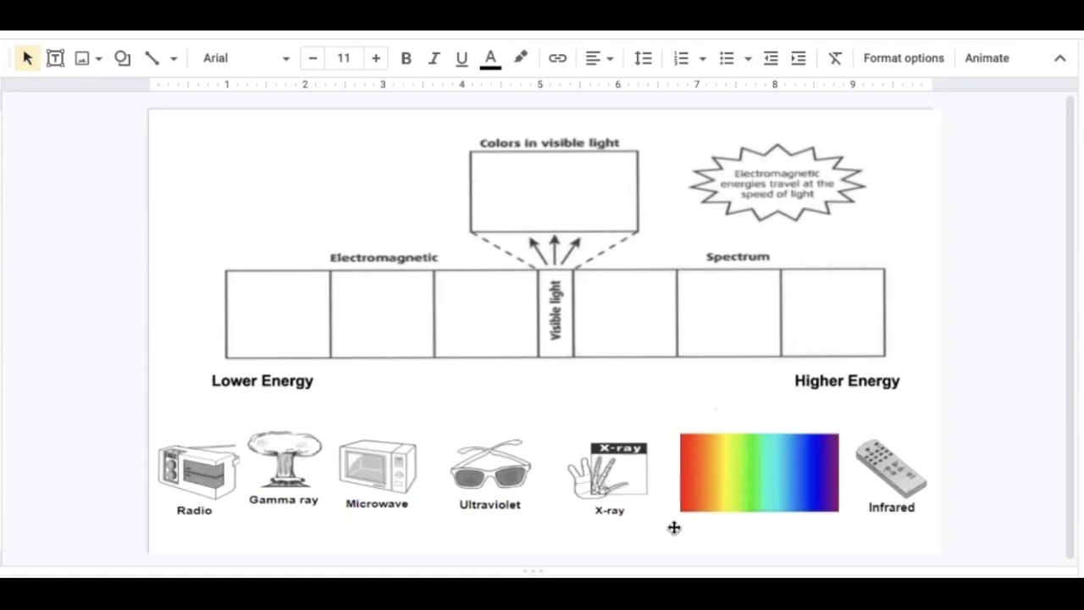
click(689, 565)
click(762, 477)
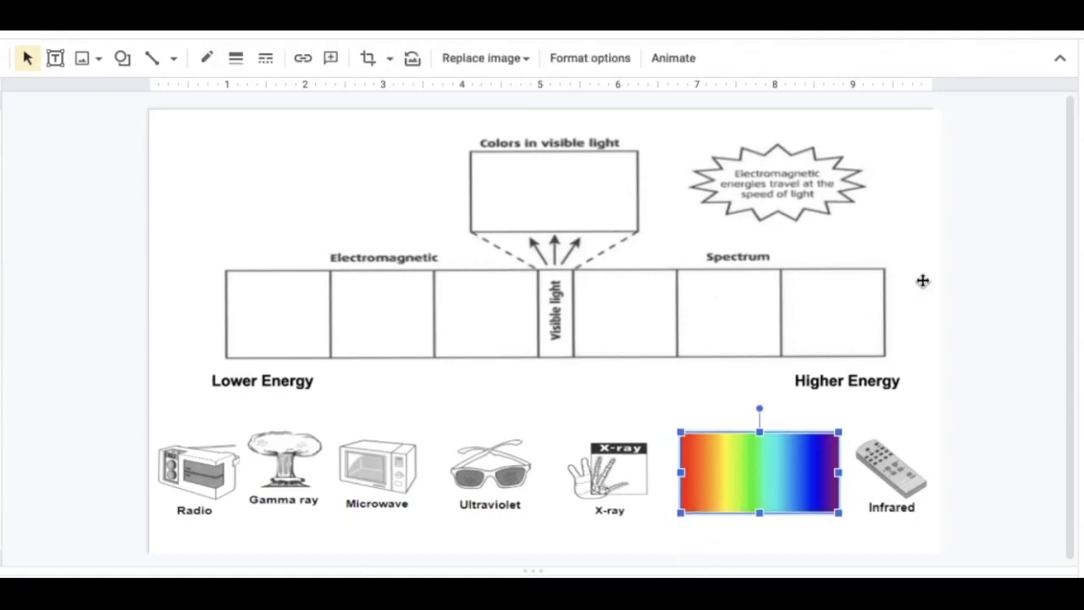
click(1023, 325)
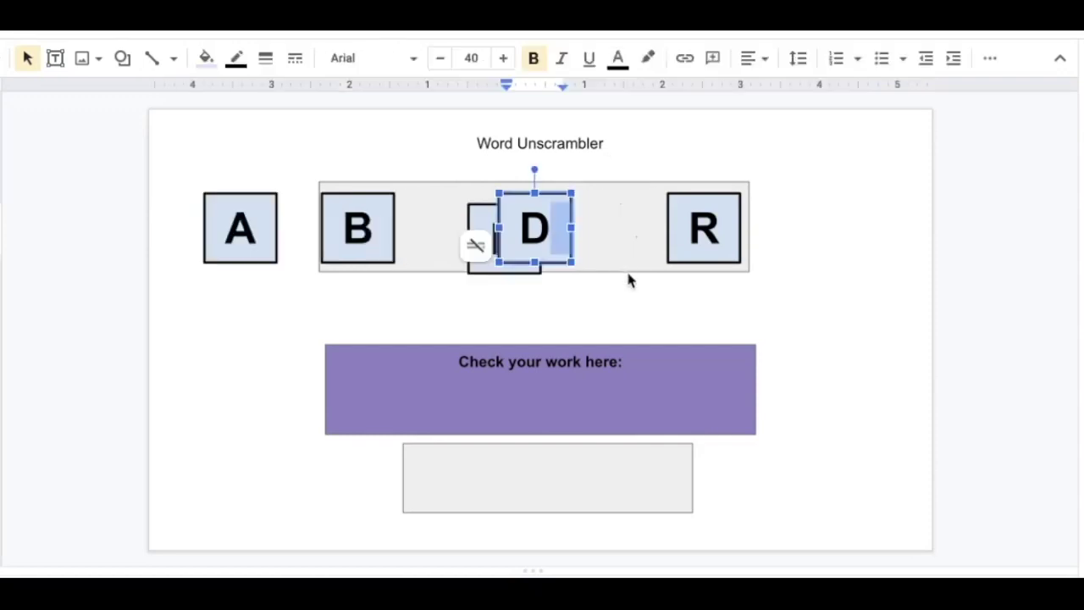
Step: Arrange the letter tiles to spell BEARD and move the grey box into the purple check area
click(625, 269)
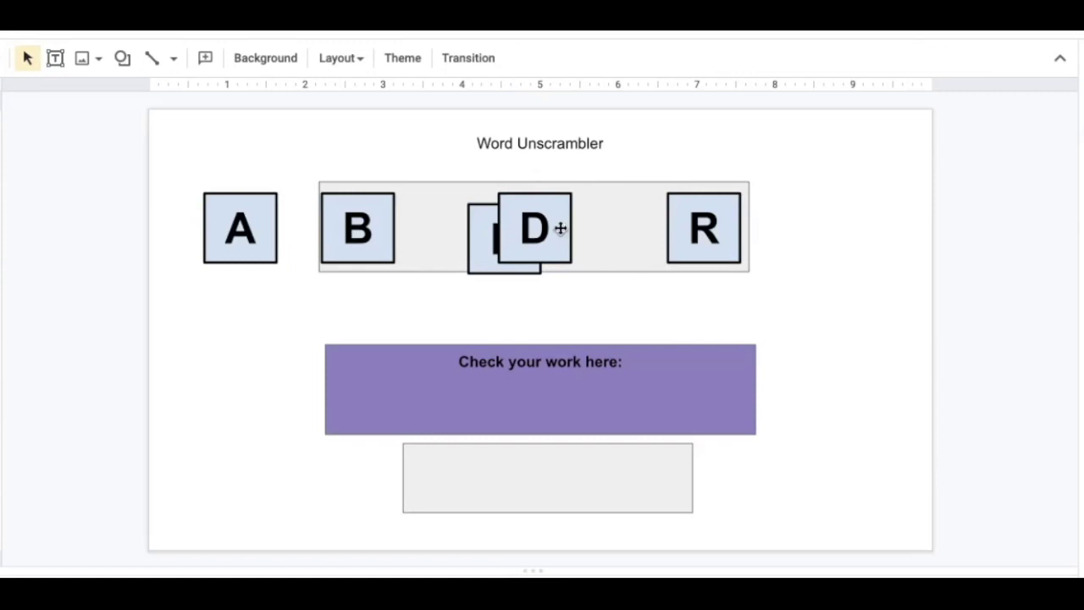
drag(560, 229, 641, 240)
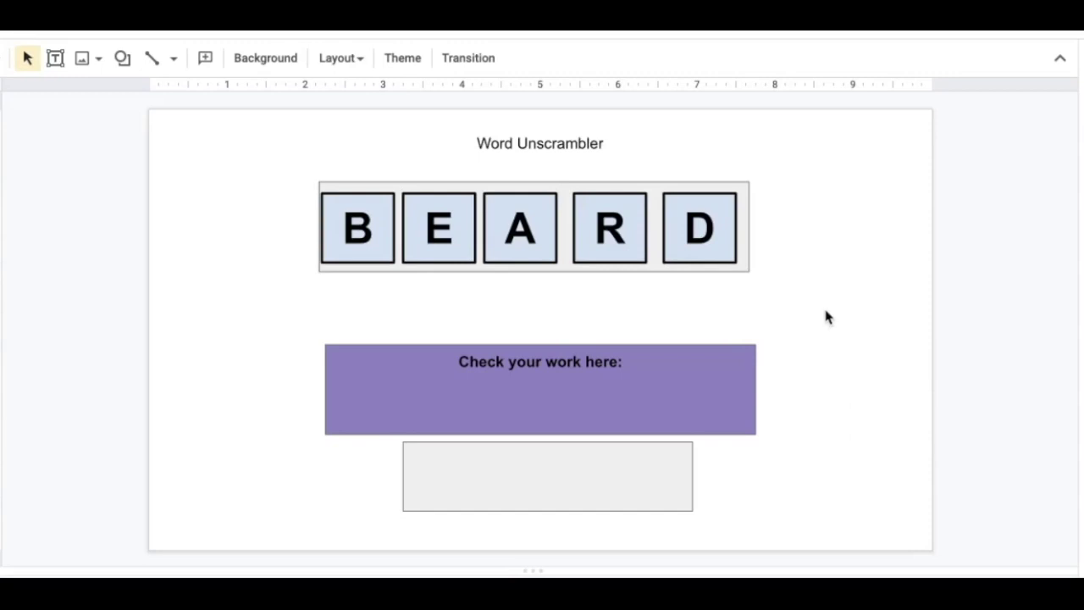
click(630, 475)
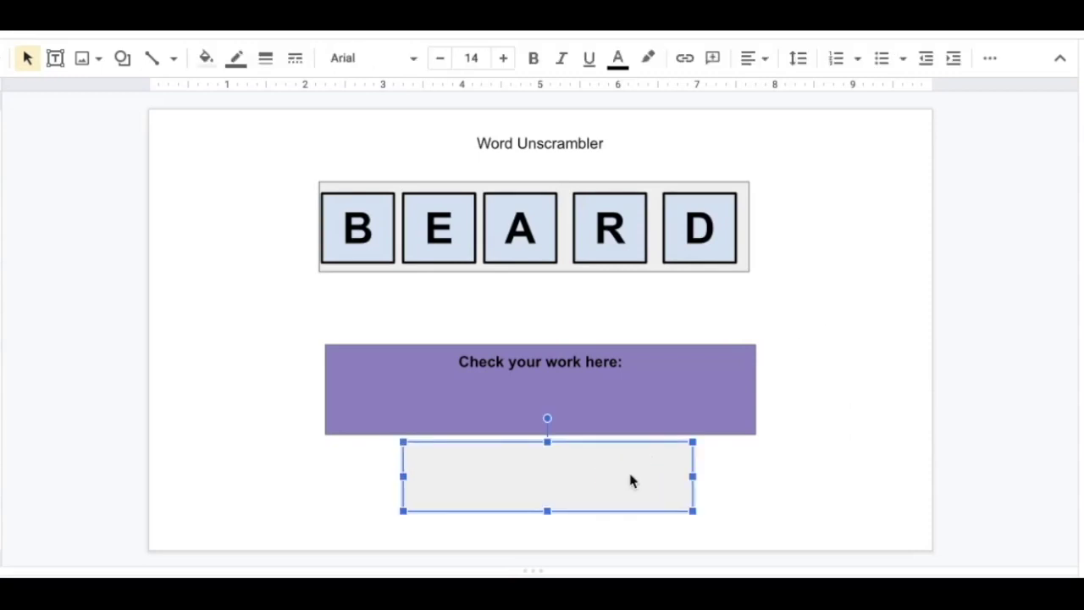
drag(658, 483, 666, 418)
click(741, 469)
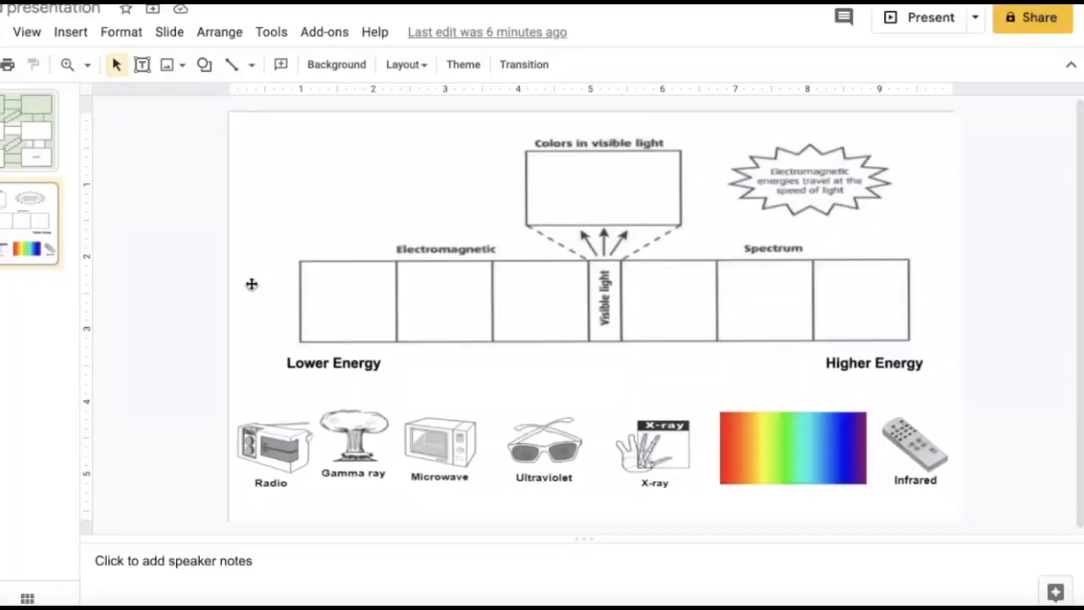
Step: Open the master and layout editor from the Slide menu
click(174, 34)
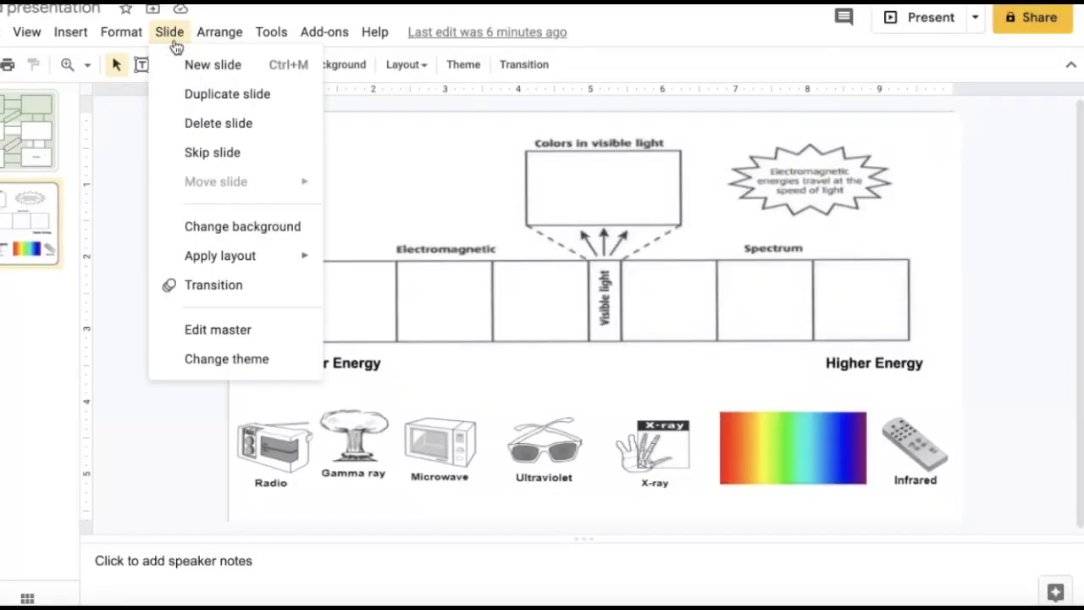
click(231, 329)
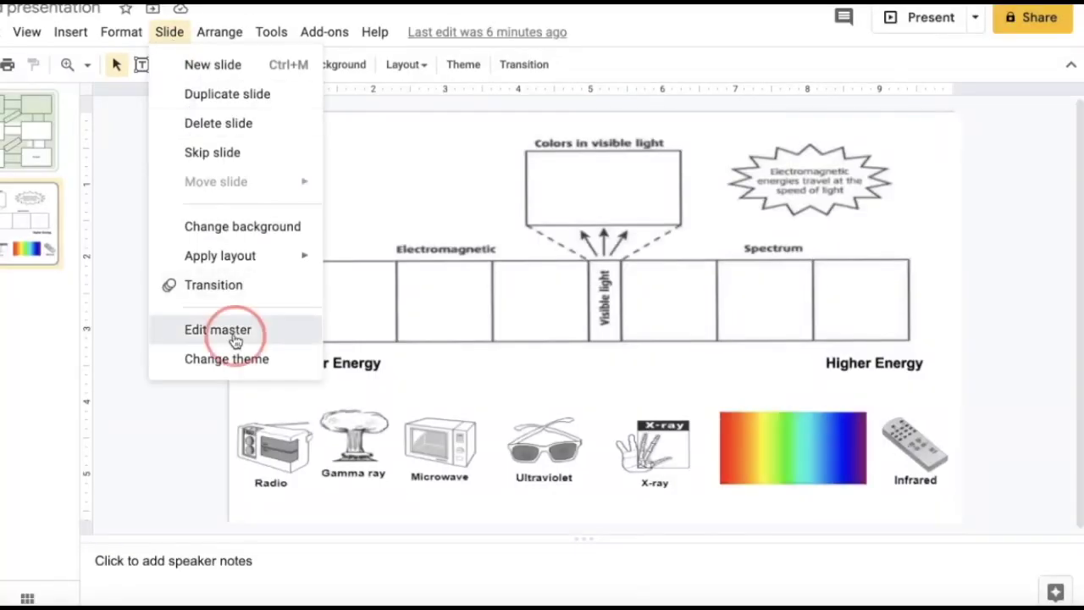
scroll(145, 435, down, 5)
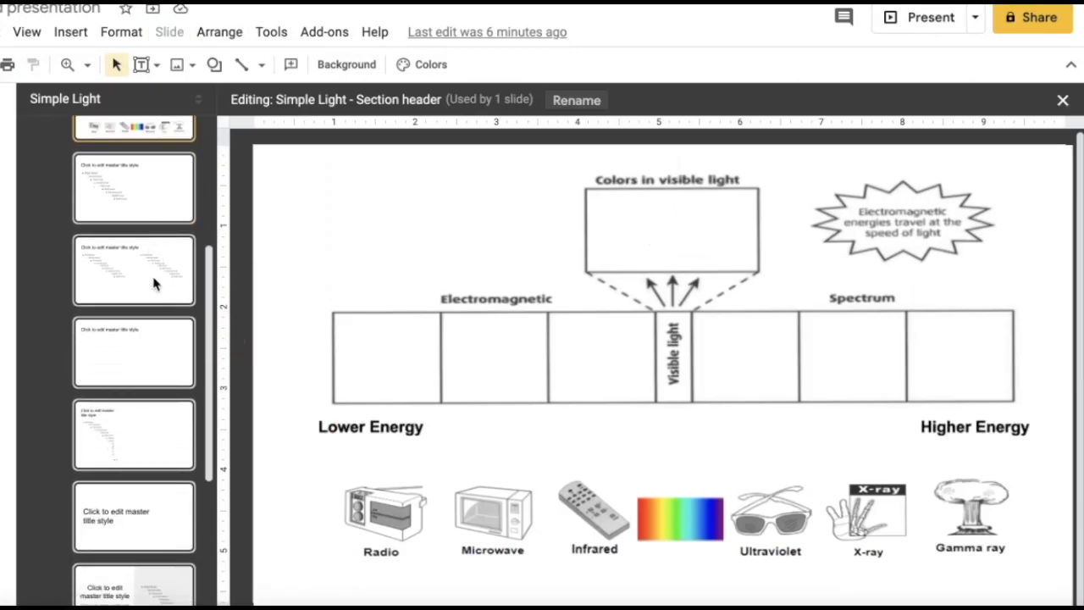
Step: In the Title and two columns layout, delete the title placeholder
click(154, 284)
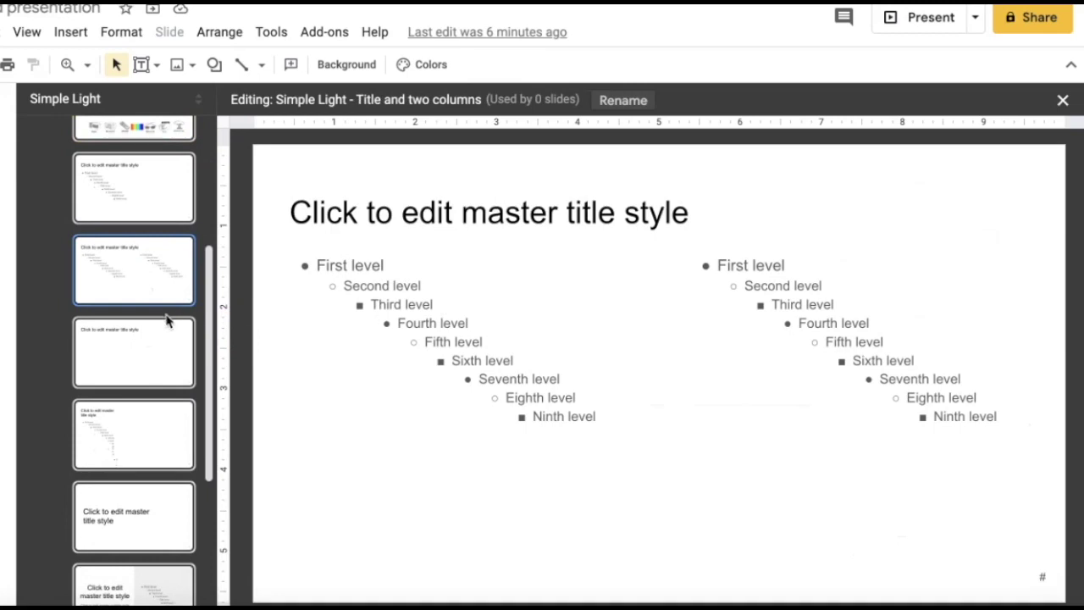
scroll(167, 317, up, 3)
scroll(173, 314, down, 2)
click(305, 248)
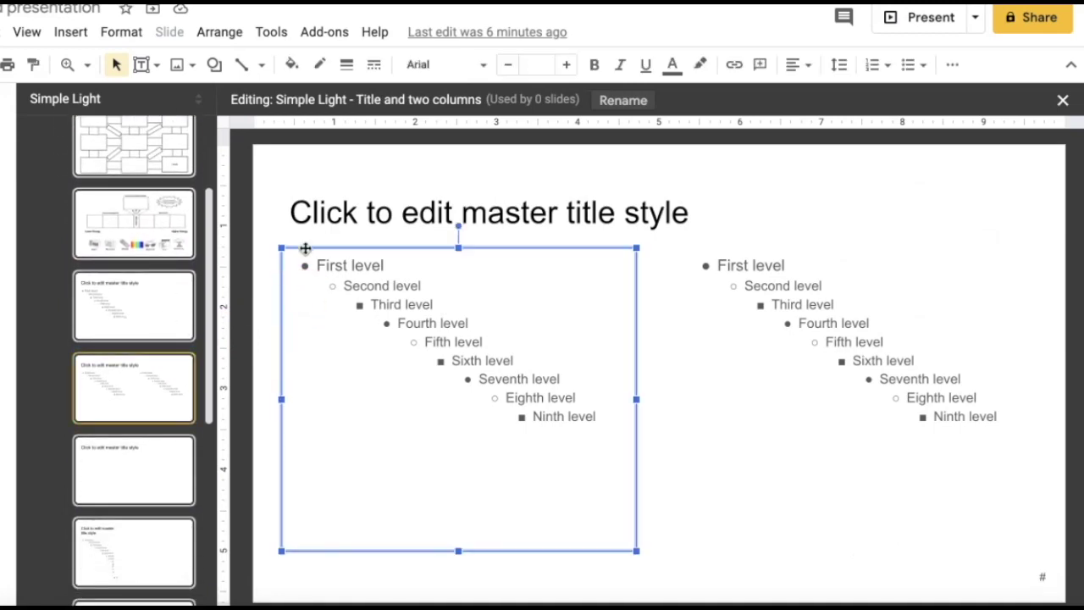
triple_click(309, 203)
click(288, 184)
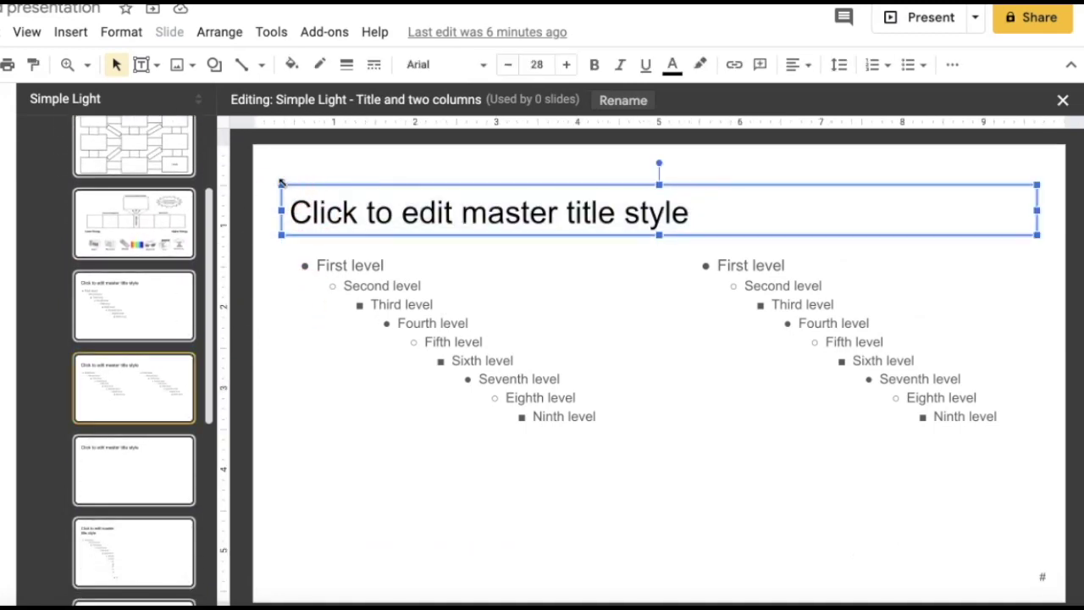
key(Delete)
Step: Delete both column bullet-list placeholders from the layout
triple_click(323, 269)
key(Escape)
shift+click(684, 252)
key(Delete)
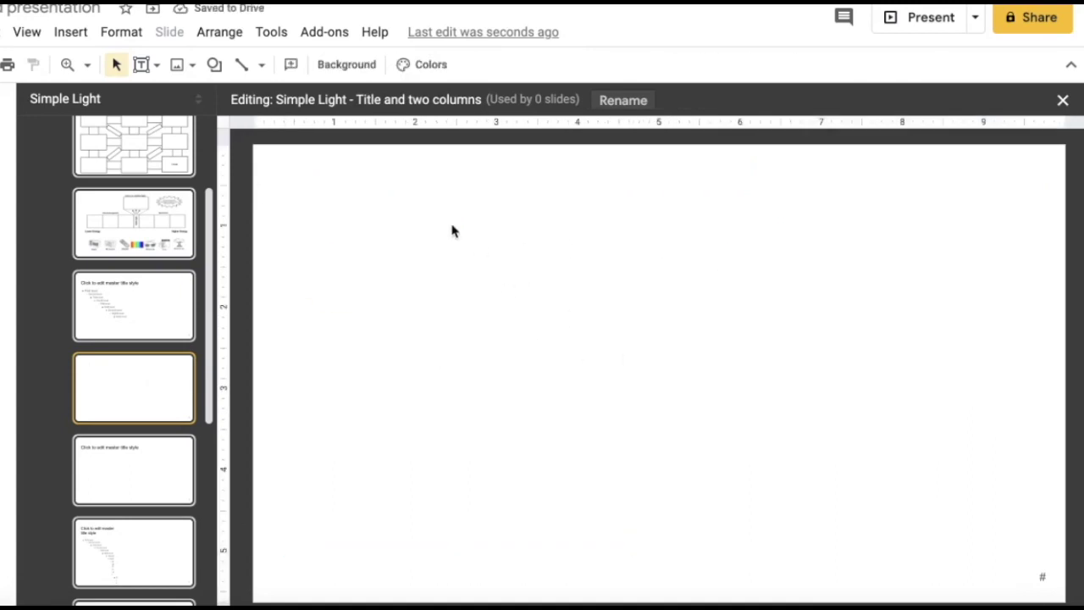
click(216, 68)
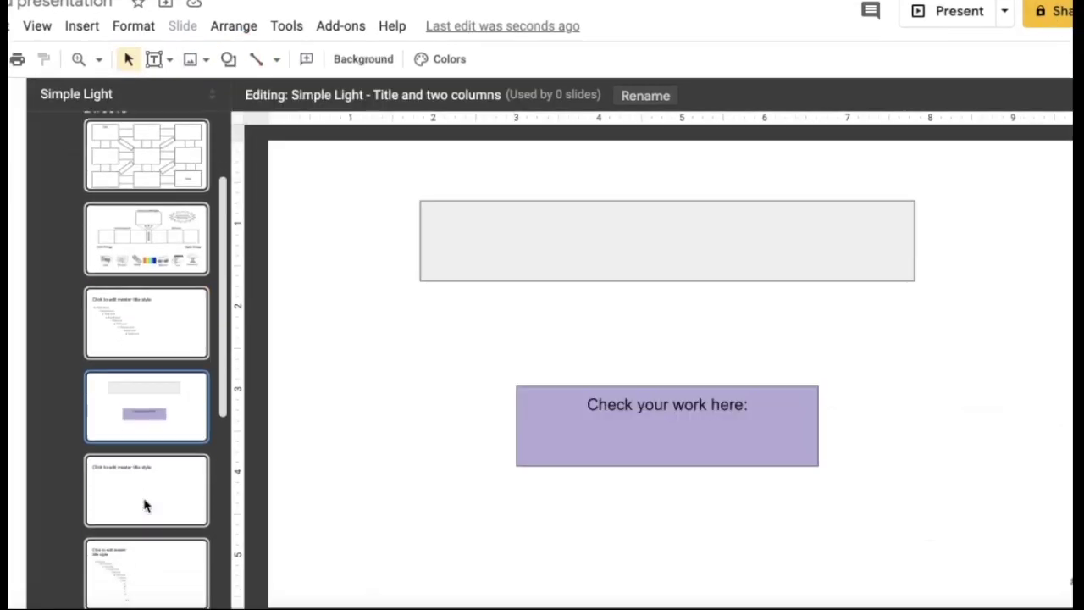
Step: Apply the 'Title and two columns' layout, with its grey strip and purple 'Check your work here:' box
scroll(133, 509, down, 1)
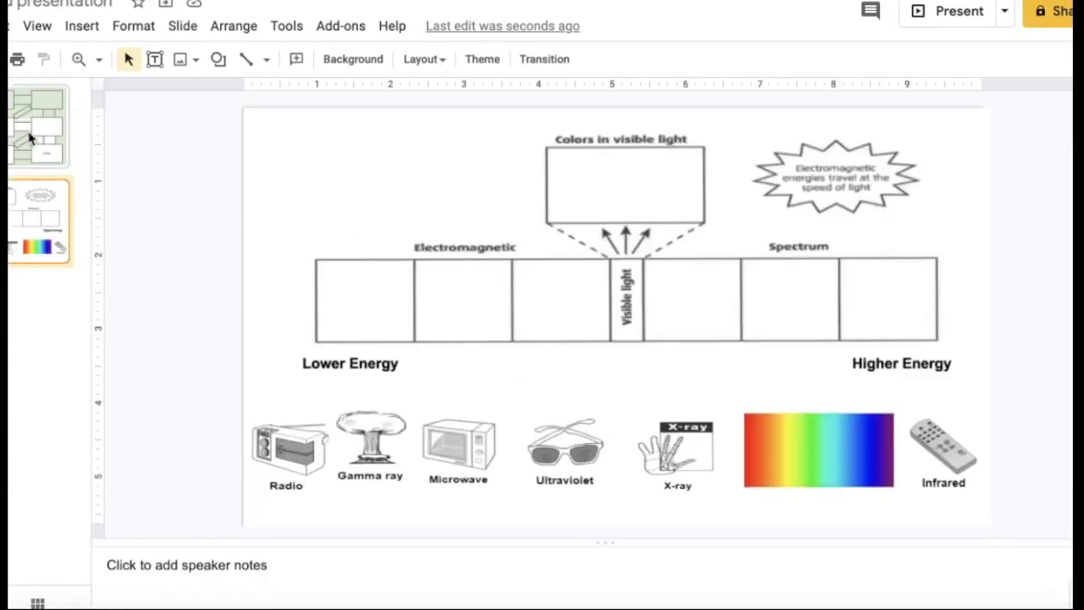
click(182, 25)
mouse_move(280, 255)
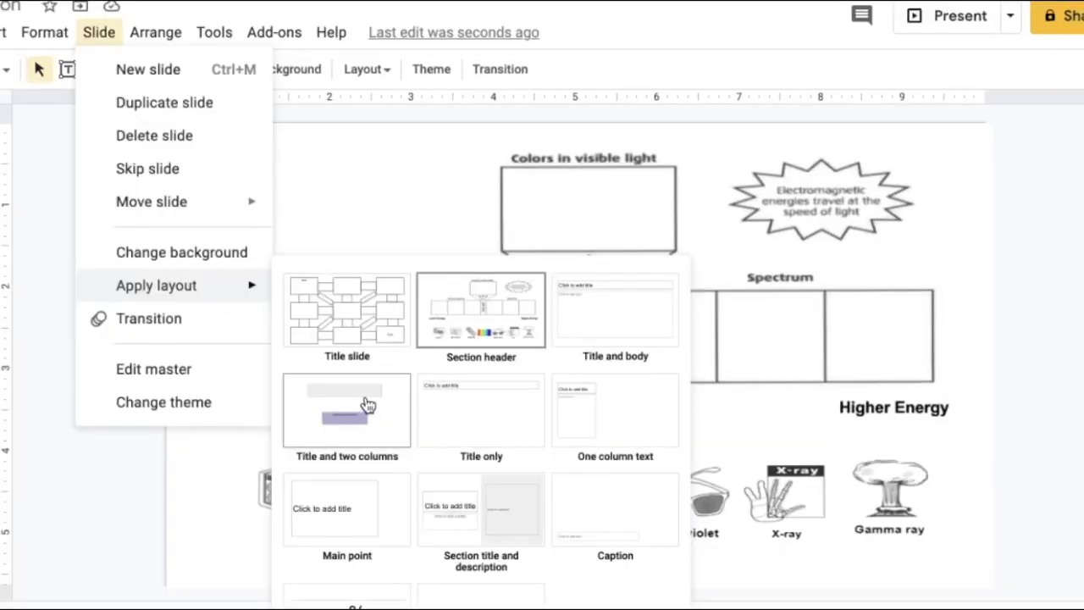
click(368, 405)
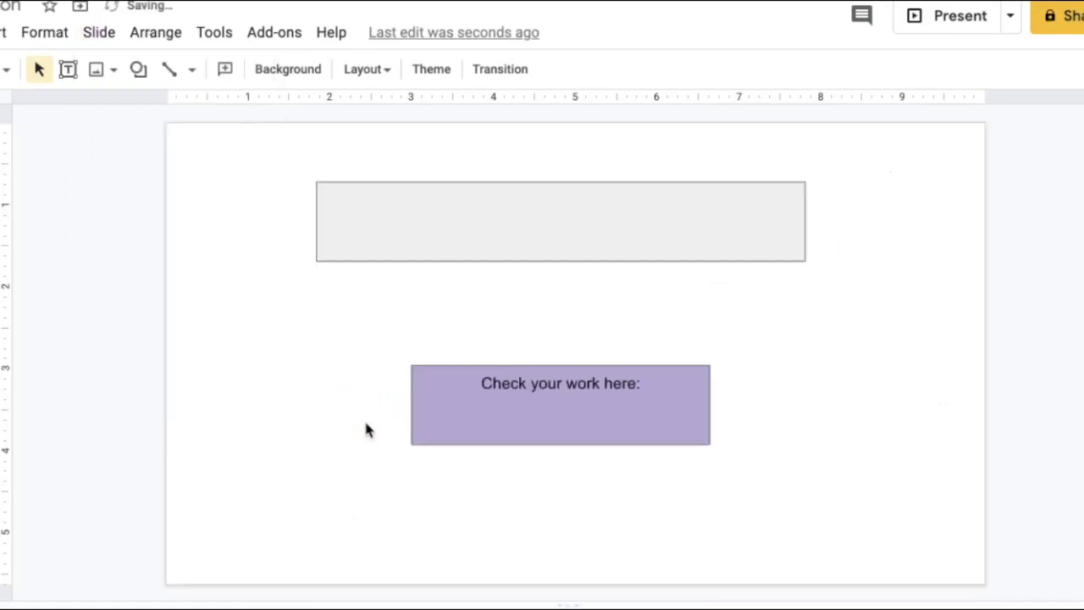
click(421, 249)
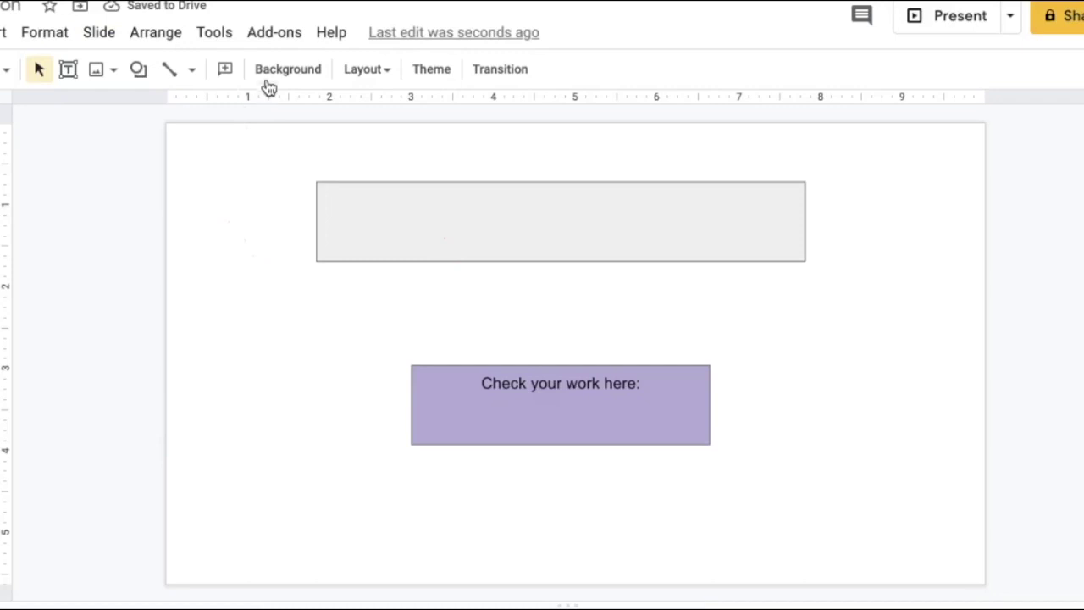
click(249, 252)
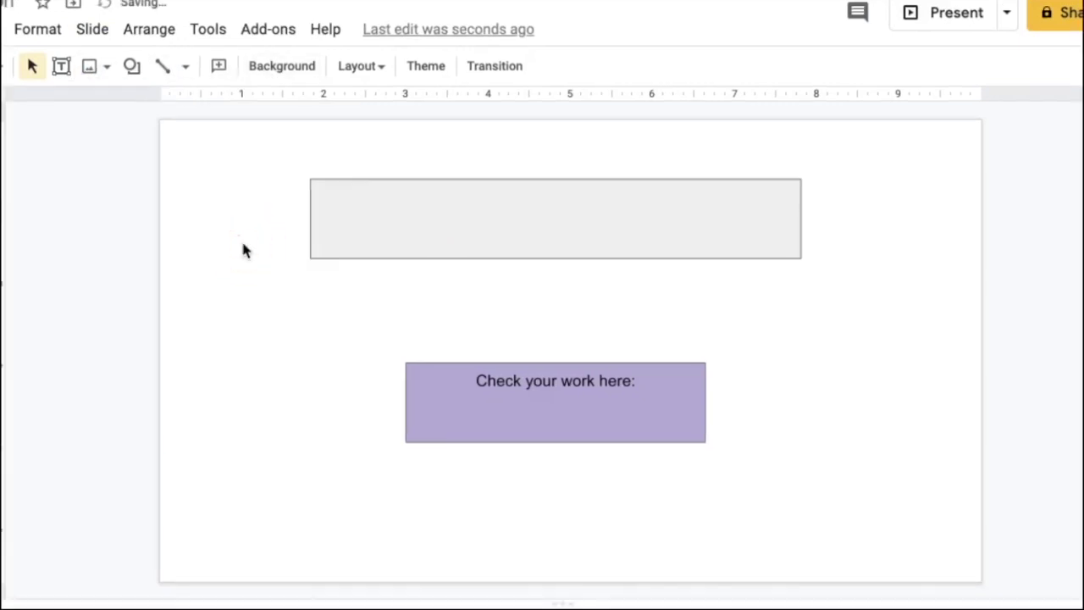
Step: Draw a small rectangle letter tile on the grey strip
click(133, 68)
mouse_move(207, 104)
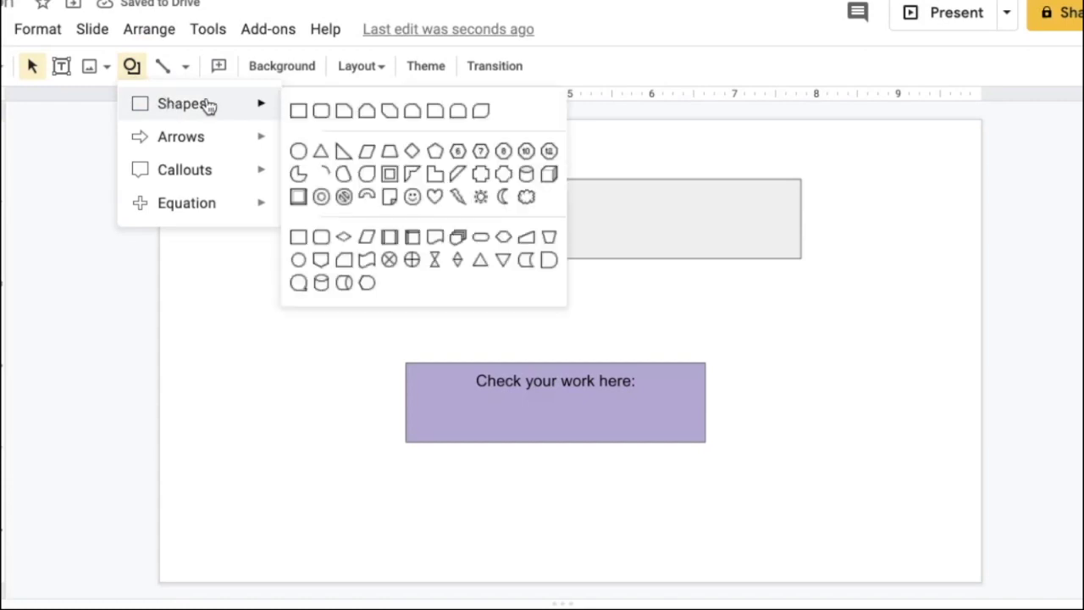
click(298, 112)
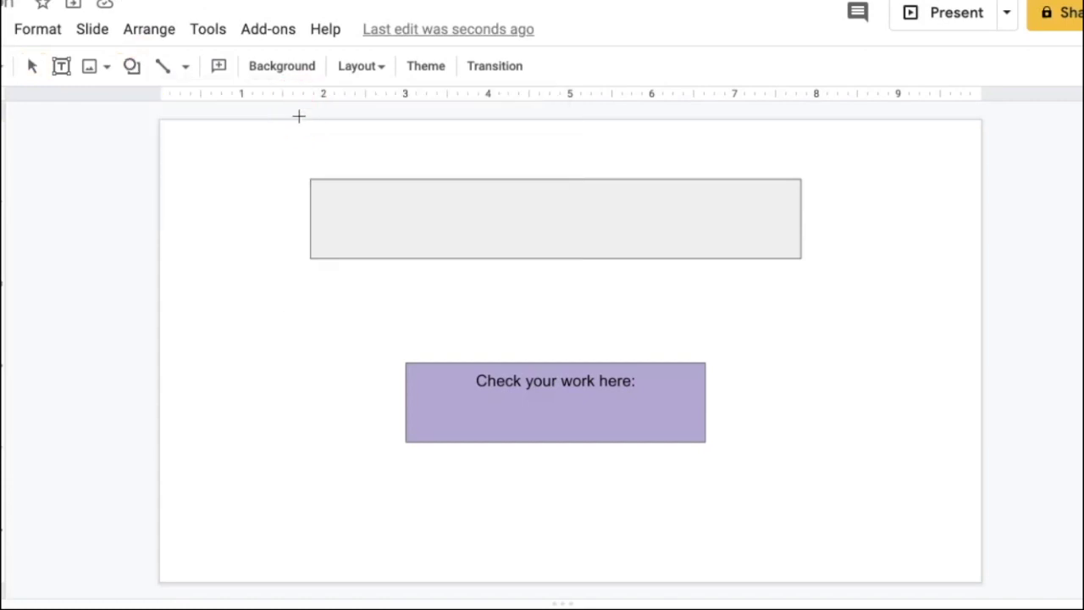
click(386, 221)
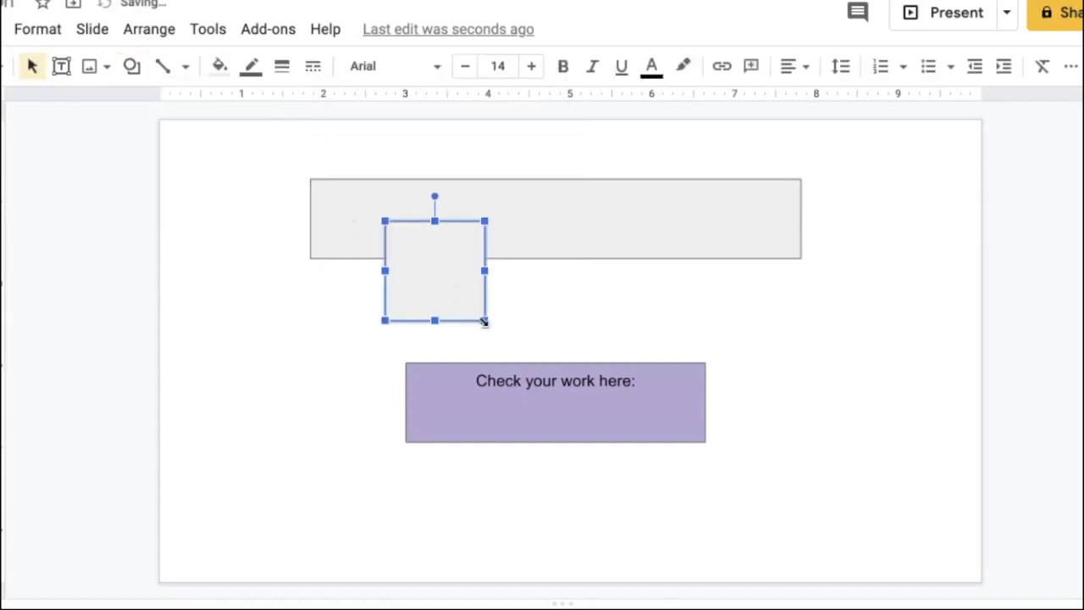
drag(484, 320, 393, 236)
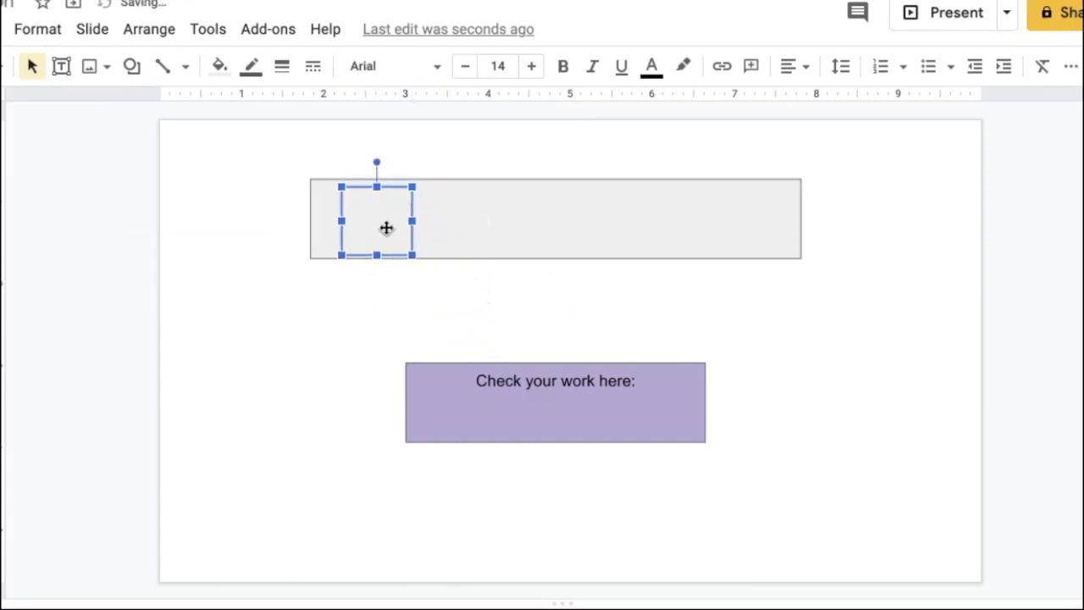
Step: Enlarge the tile's font, type the letter A, and duplicate the tile with Ctrl+D
click(530, 66)
click(531, 66)
double_click(531, 66)
click(380, 211)
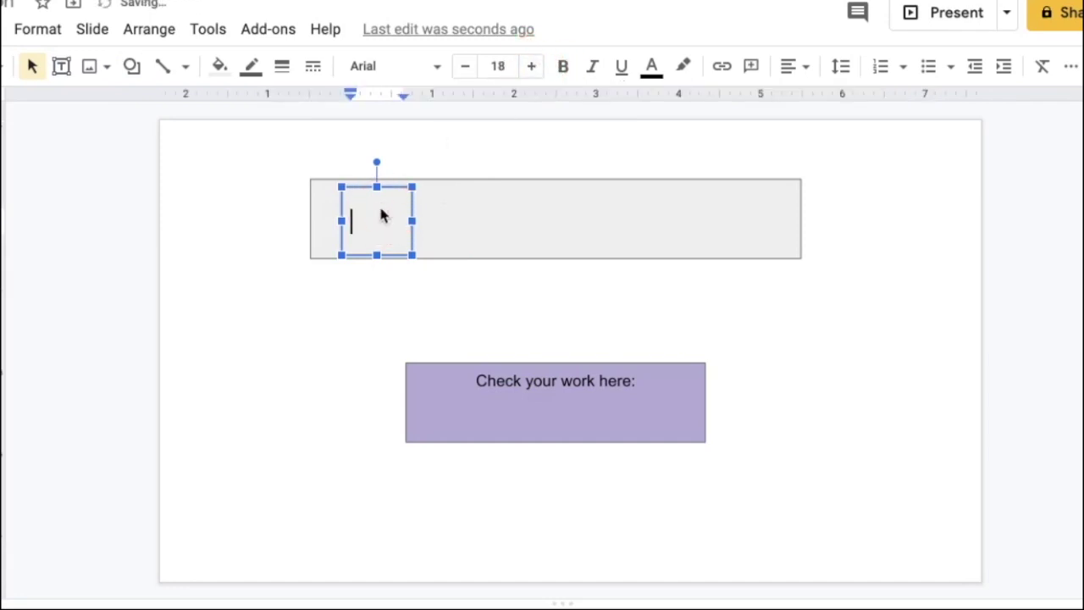
text(A)
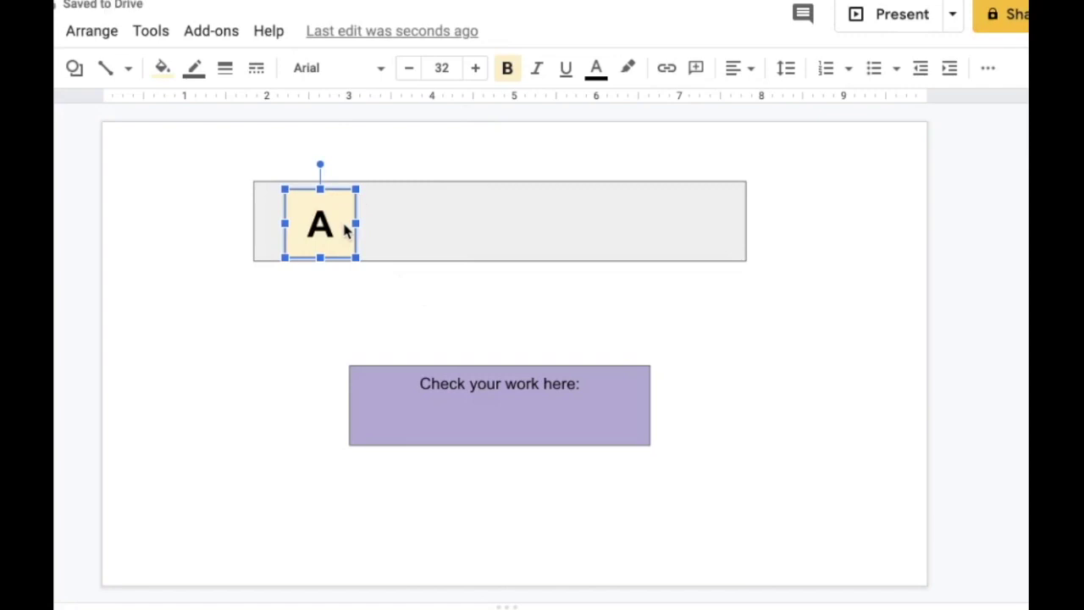
key(ctrl+d)
key(ctrl+d)
key(ctrl+d)
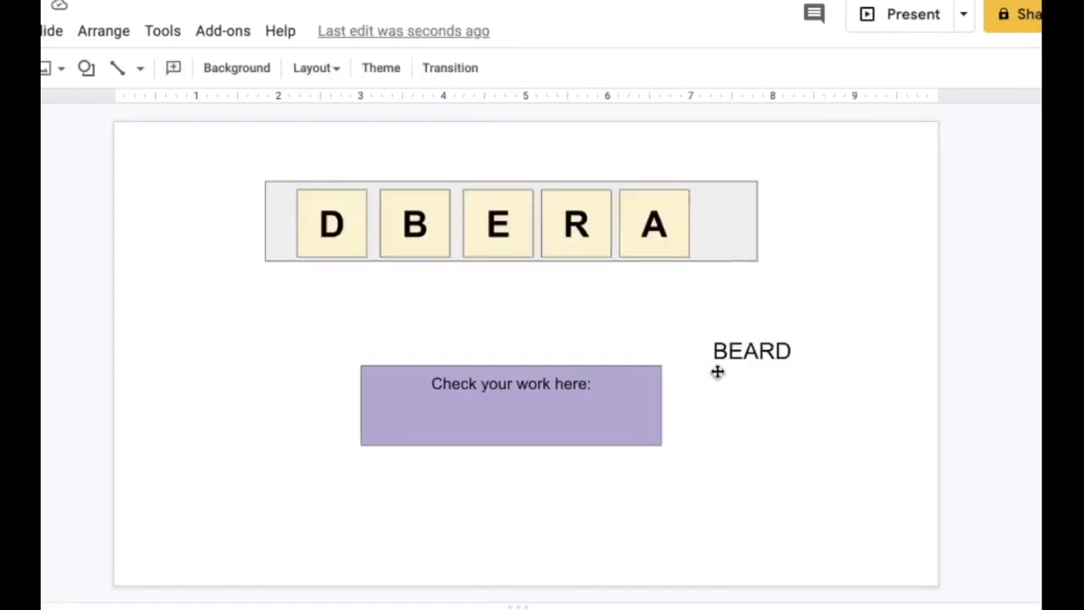
Step: Move the BEARD text box into the purple box under its heading
click(765, 343)
click(857, 349)
click(756, 355)
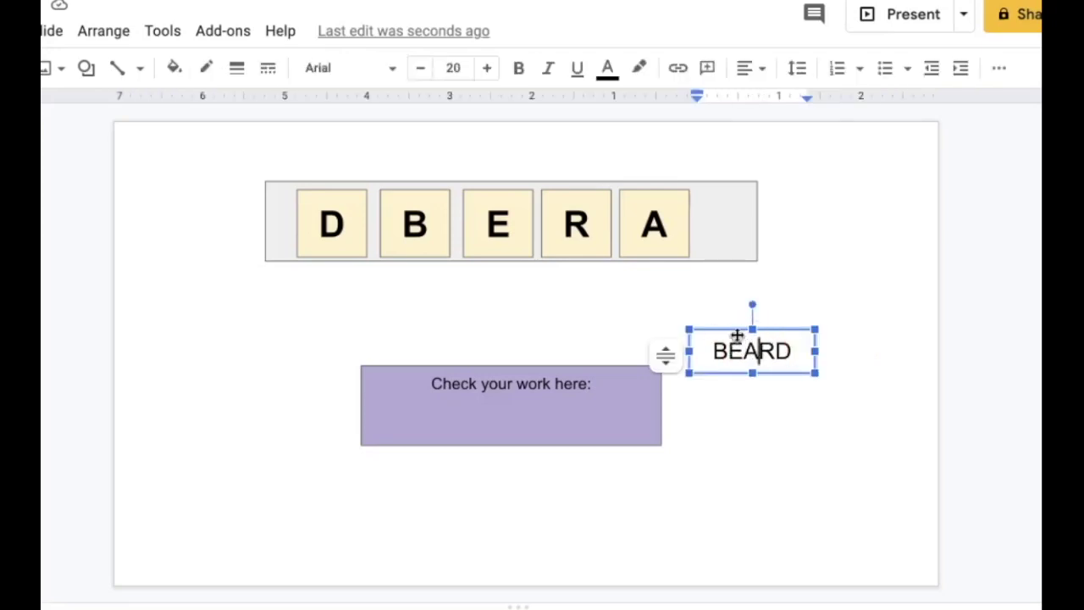
drag(737, 338, 504, 407)
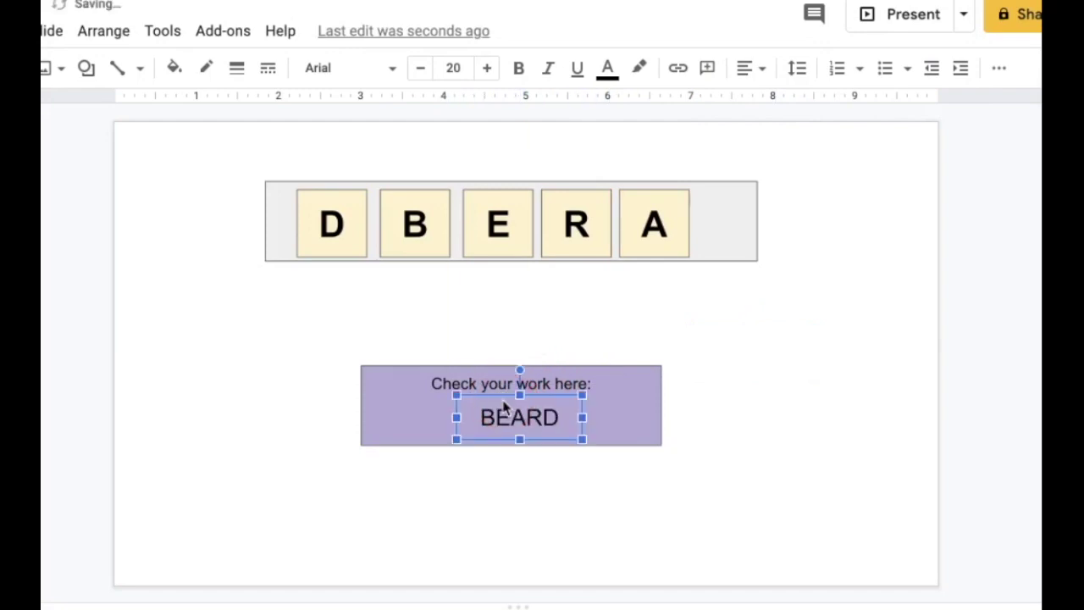
click(536, 488)
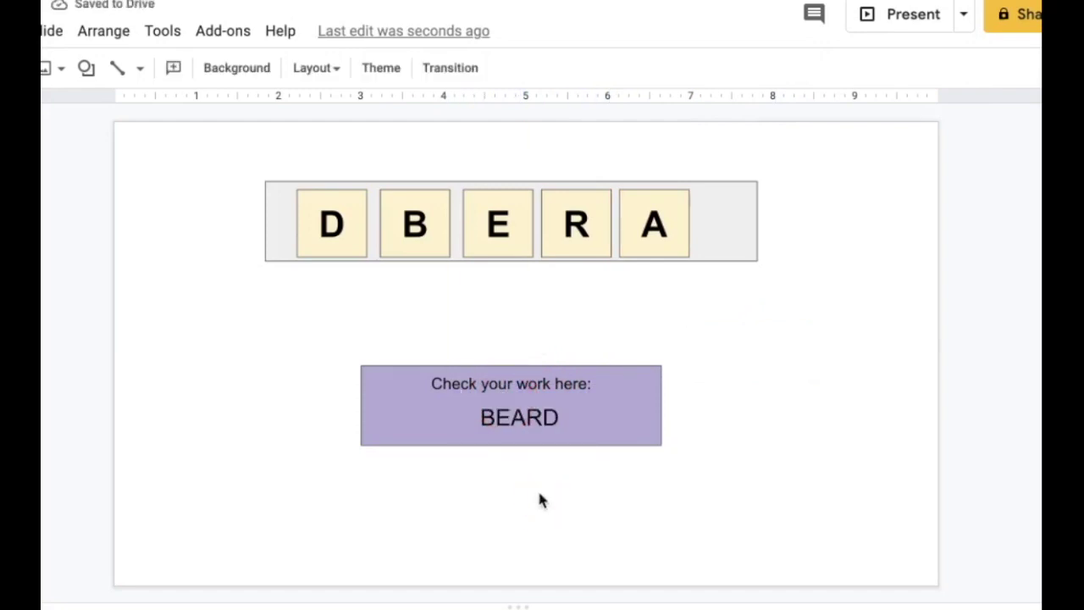
Step: Colour the BEARD text purple to match the box and hide it
click(546, 418)
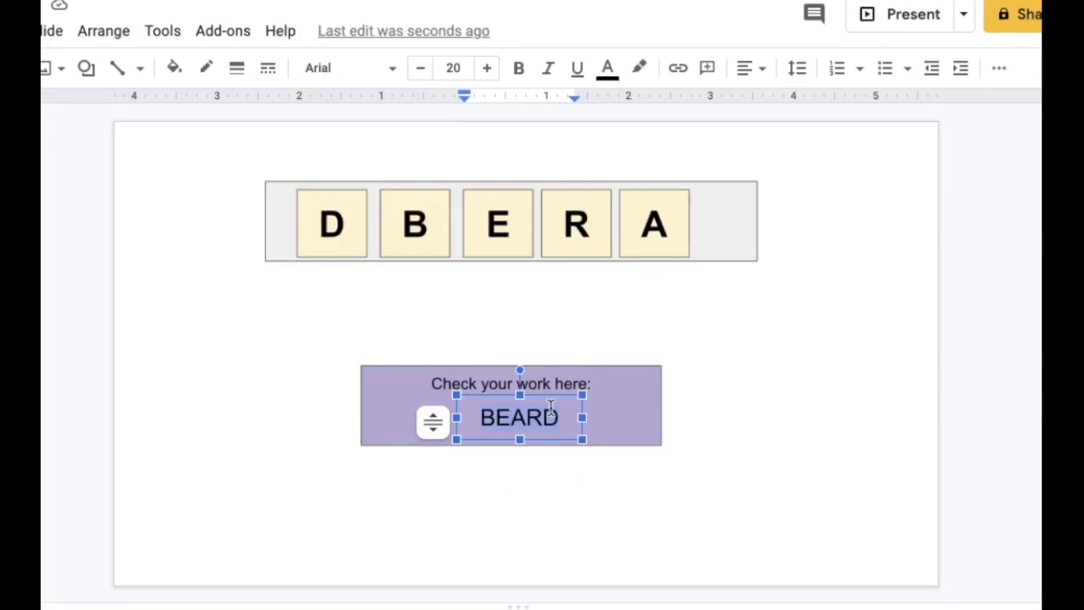
click(606, 69)
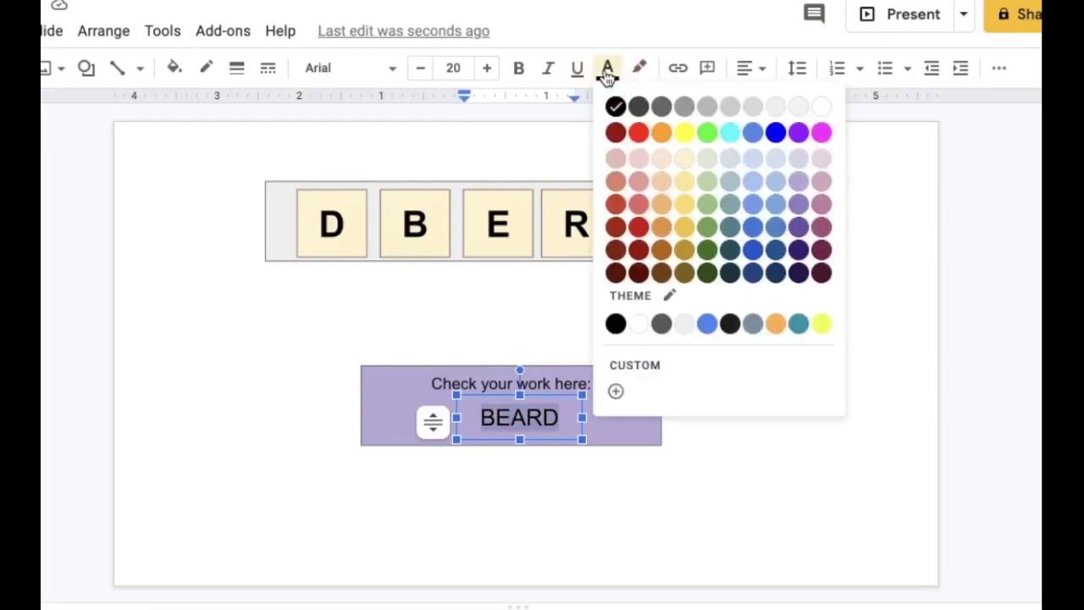
click(796, 201)
click(787, 377)
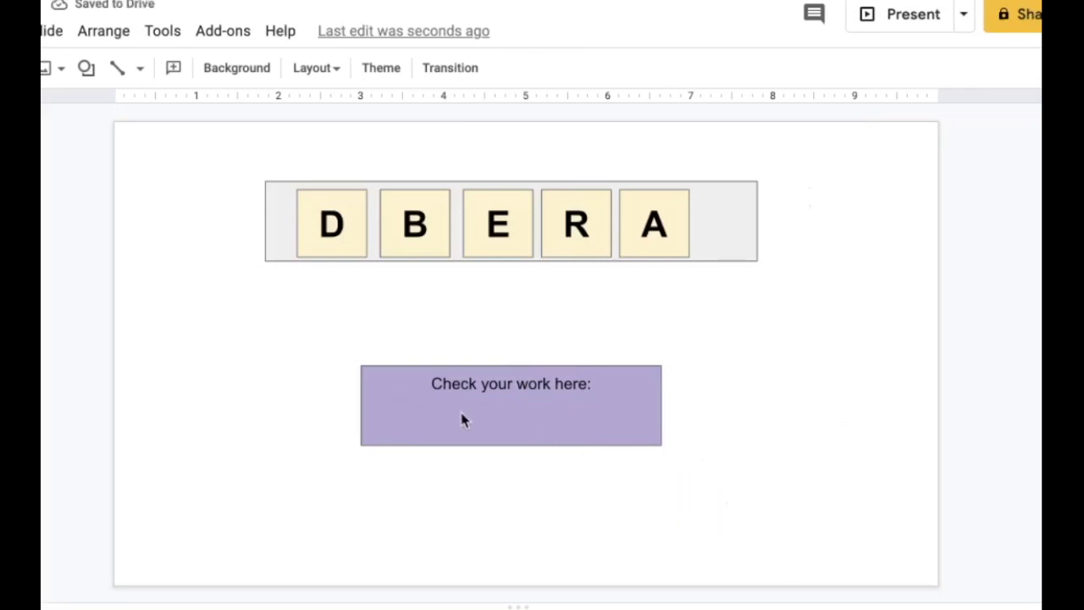
Step: Draw a small rectangle to the left of the purple box
click(757, 421)
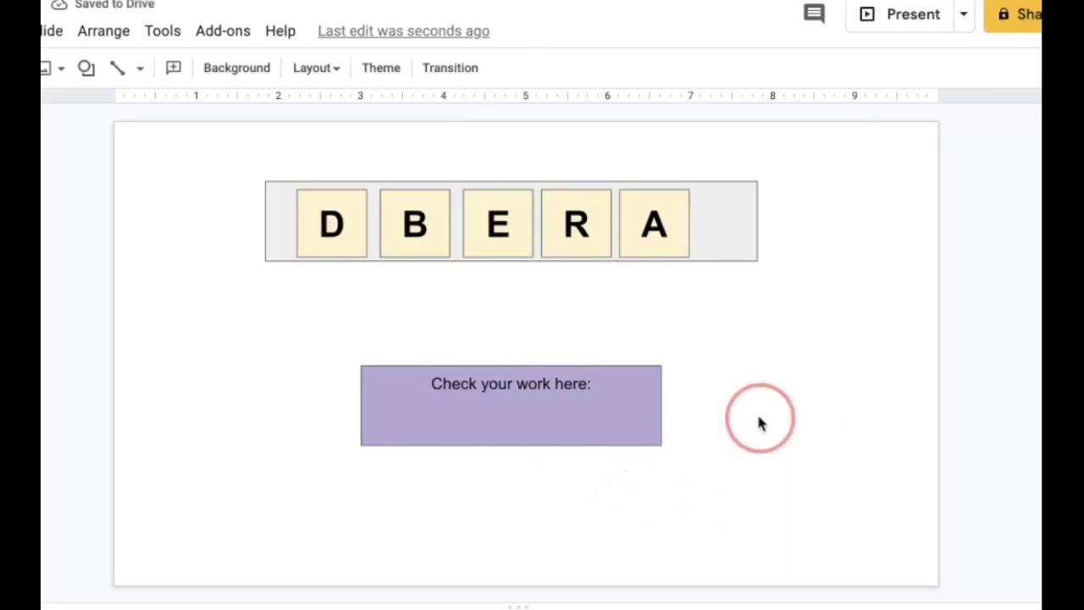
click(87, 68)
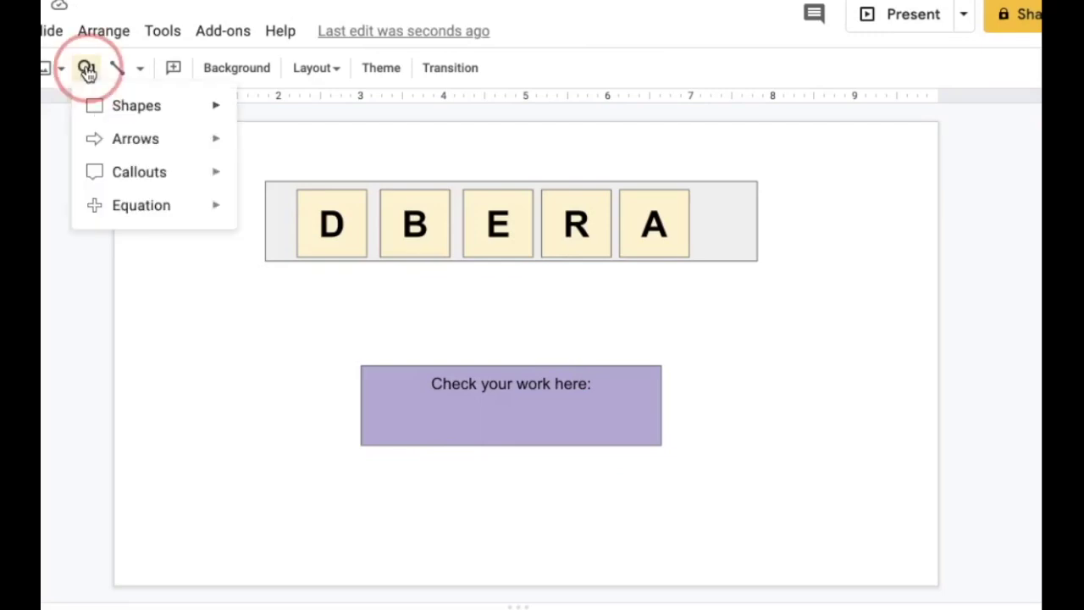
click(253, 117)
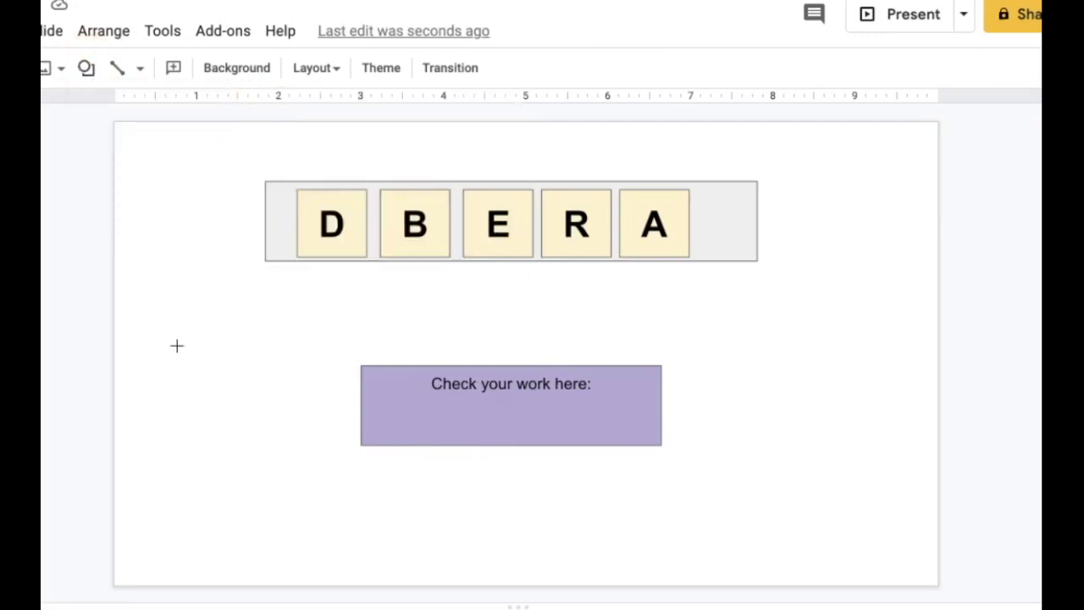
mouse_move(165, 382)
mouse_down()
mouse_move(245, 445)
mouse_move(307, 428)
mouse_move(305, 457)
mouse_up()
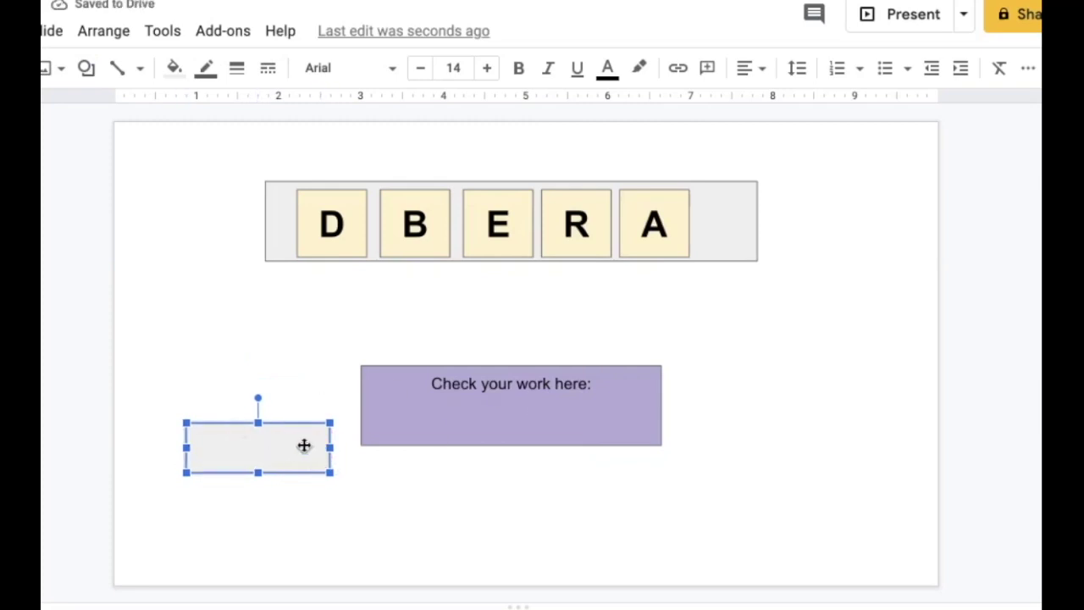
Step: Send the grey rectangle to the back
click(491, 421)
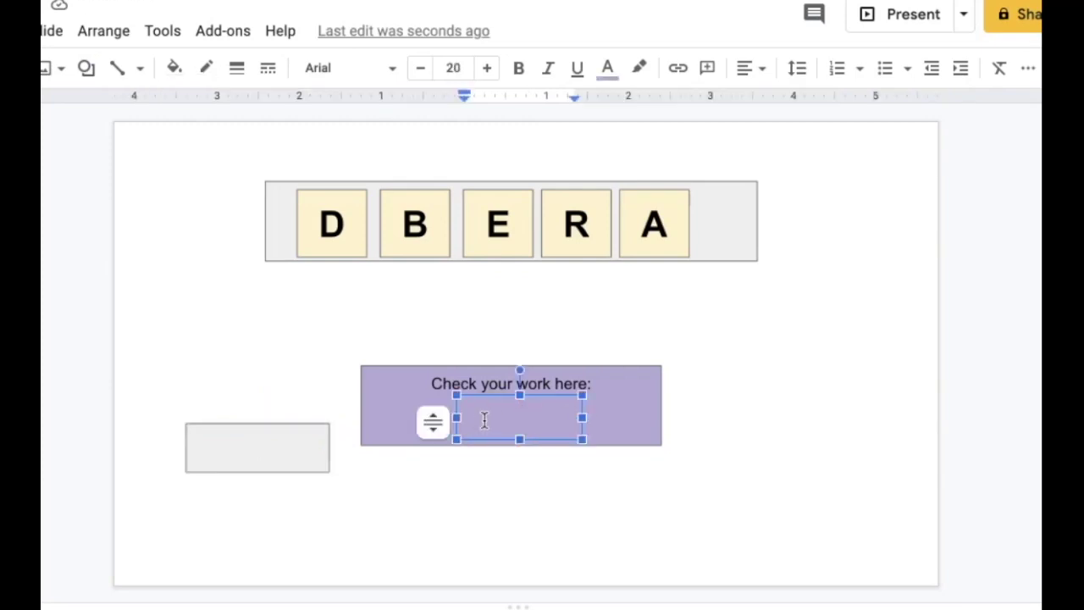
click(265, 455)
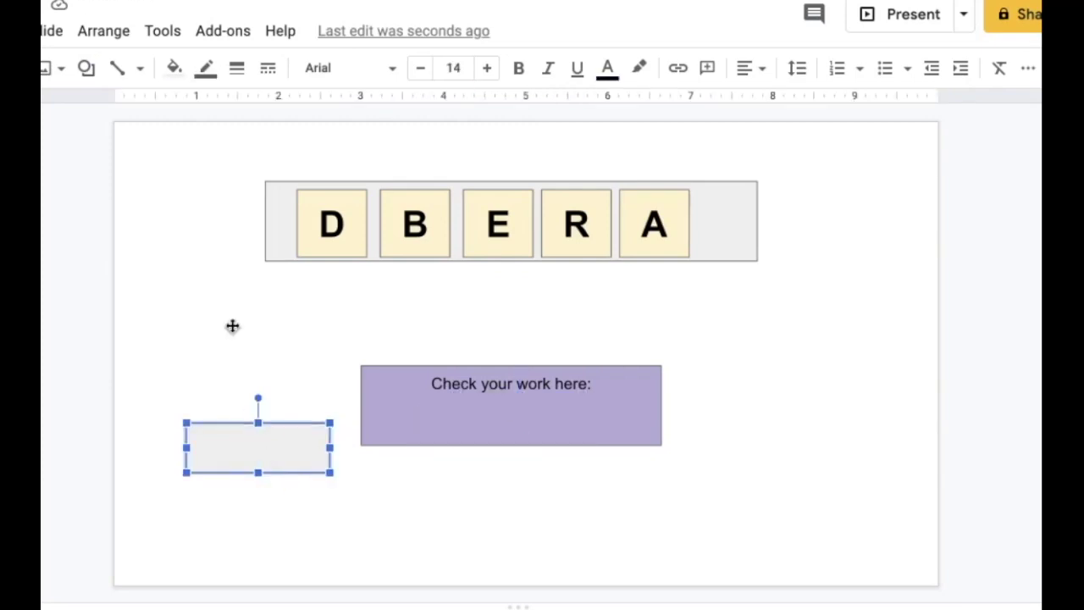
click(266, 434)
right_click(268, 440)
mouse_move(571, 364)
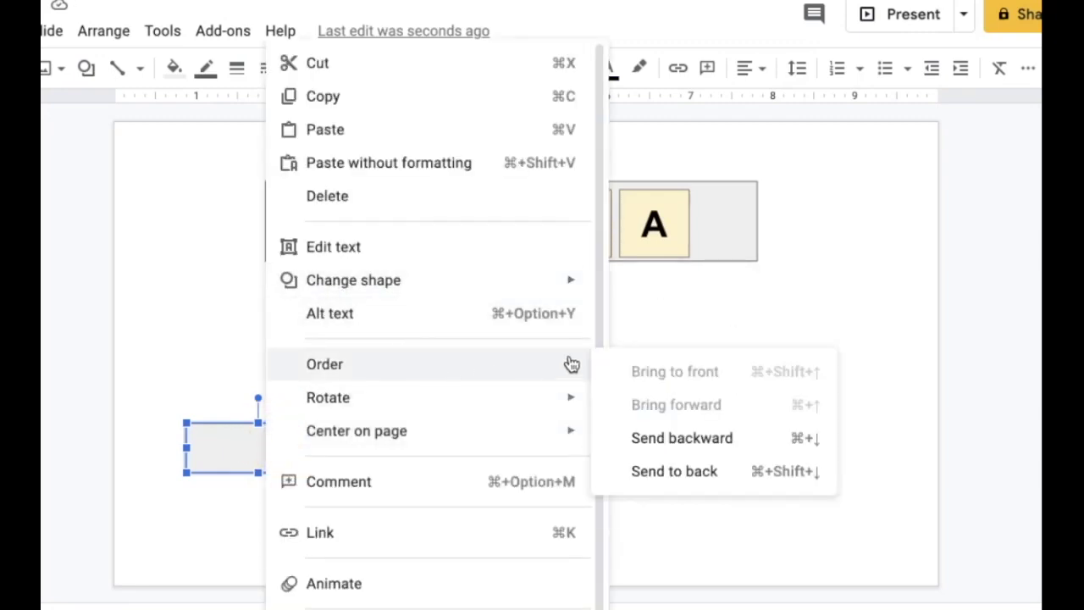
drag(684, 471, 678, 449)
click(361, 508)
Step: Centre the grey rectangle behind the BEARD answer inside the purple box
drag(266, 450, 525, 431)
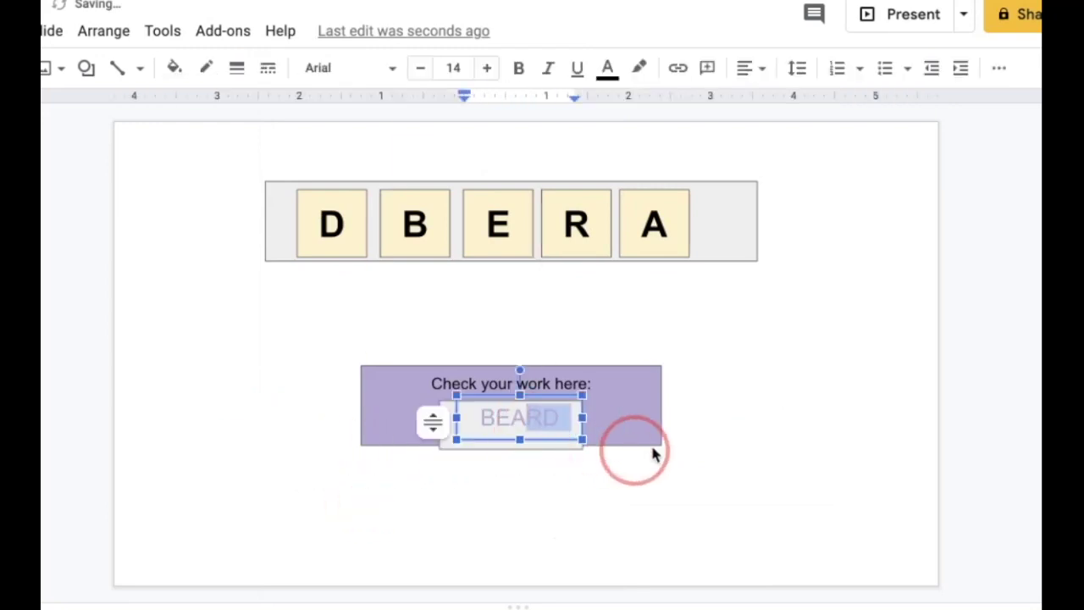
click(525, 518)
click(487, 412)
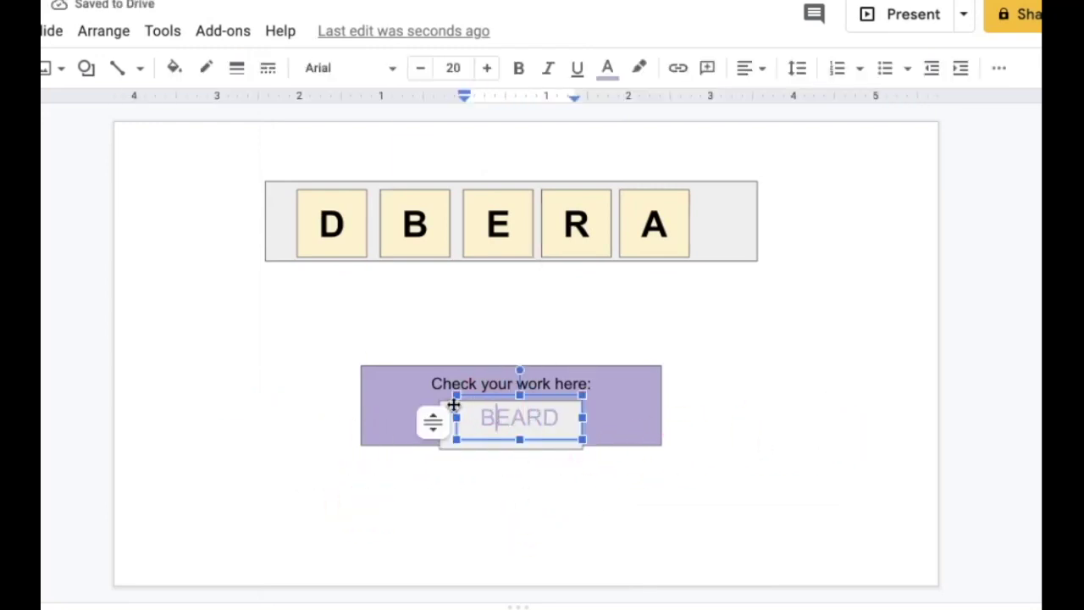
click(443, 403)
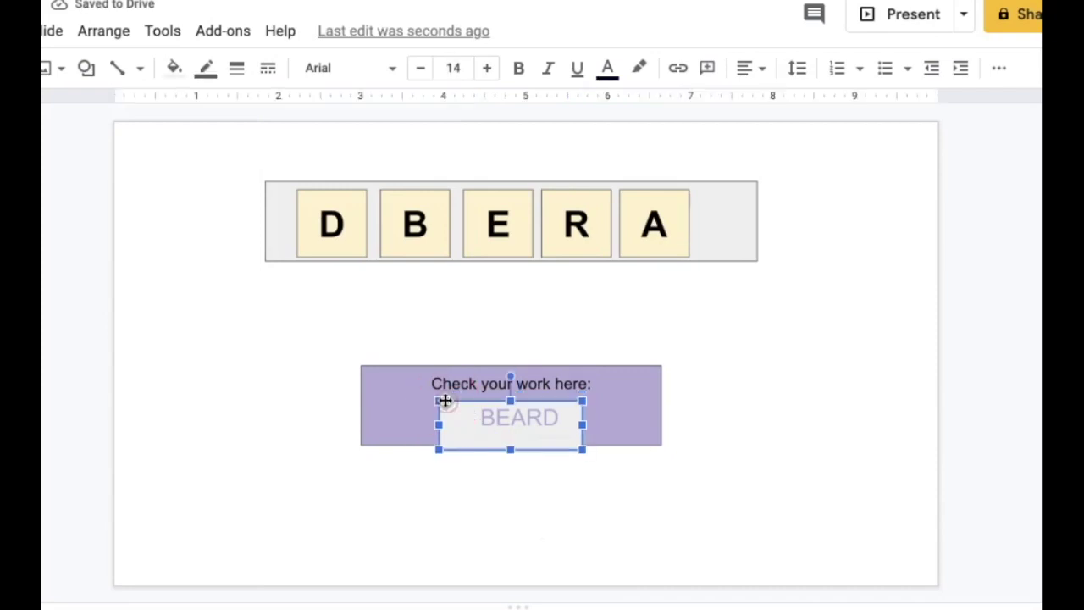
drag(445, 409, 785, 411)
click(769, 472)
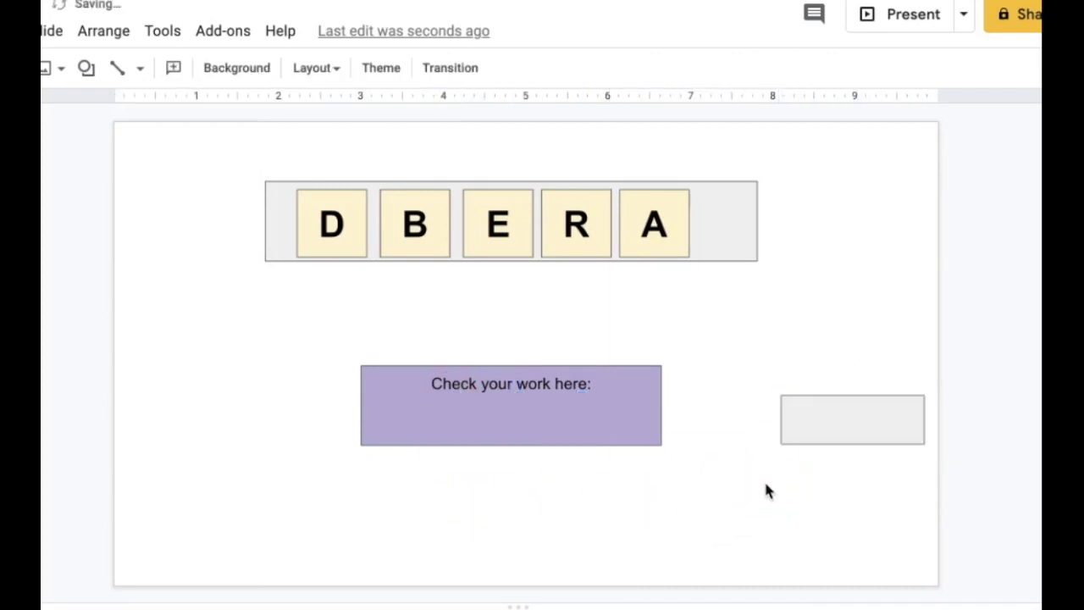
click(845, 411)
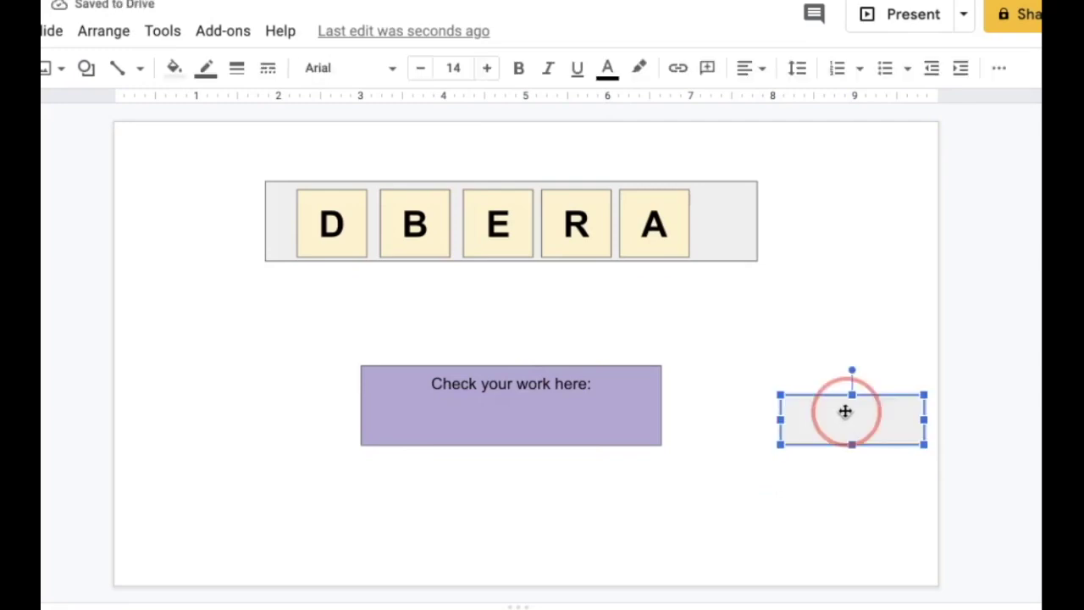
drag(845, 411, 512, 412)
click(554, 478)
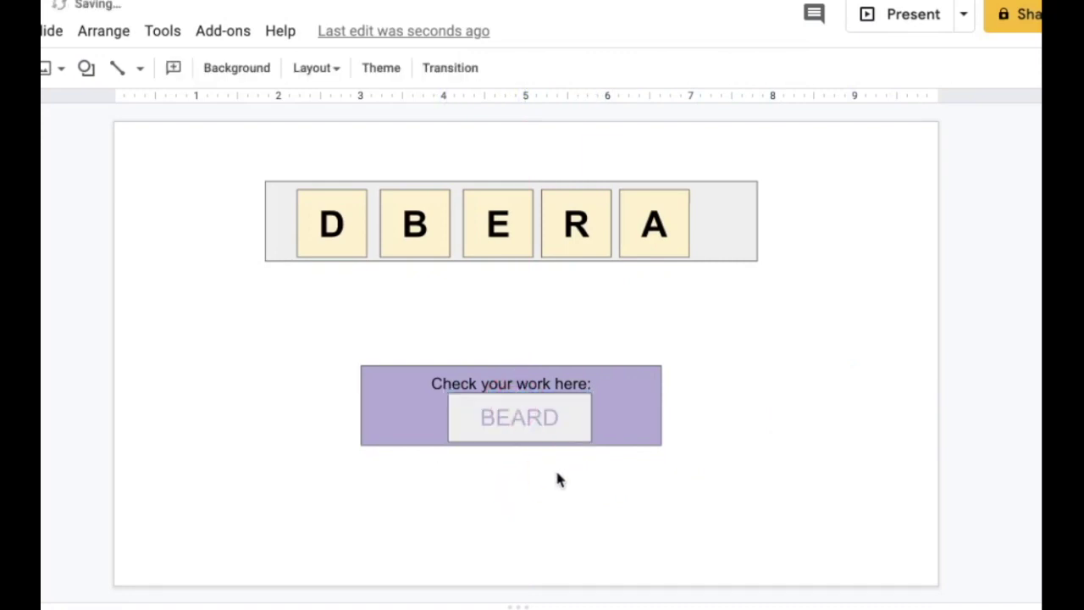